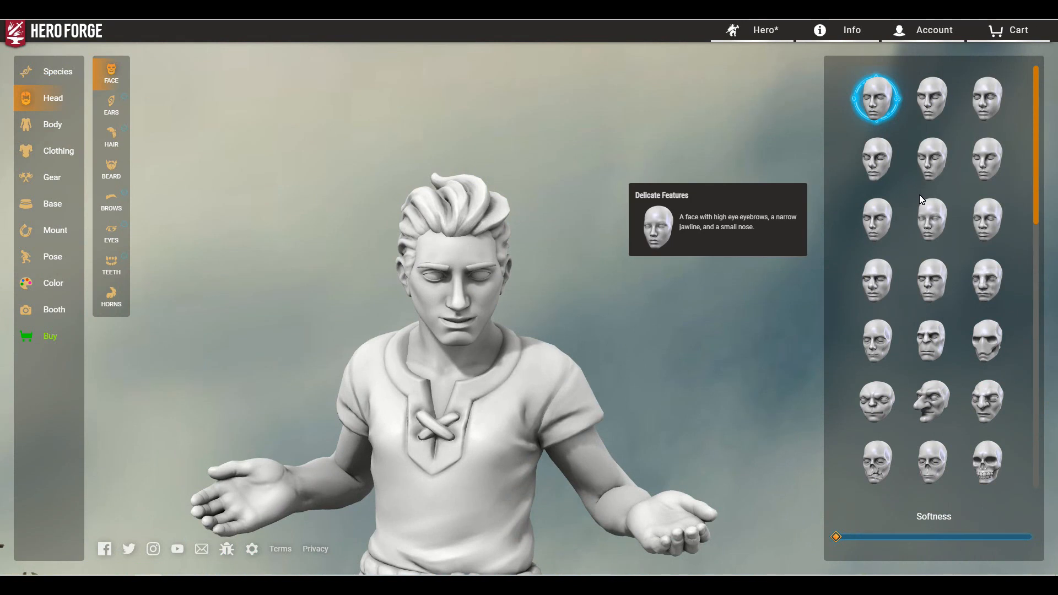
Step: Give the figure the stern, broad-jawed face that comes first in the fourth row of faces
{"action": "left_click", "coordinate": [916, 275]}
{"action": "left_click", "coordinate": [892, 278]}
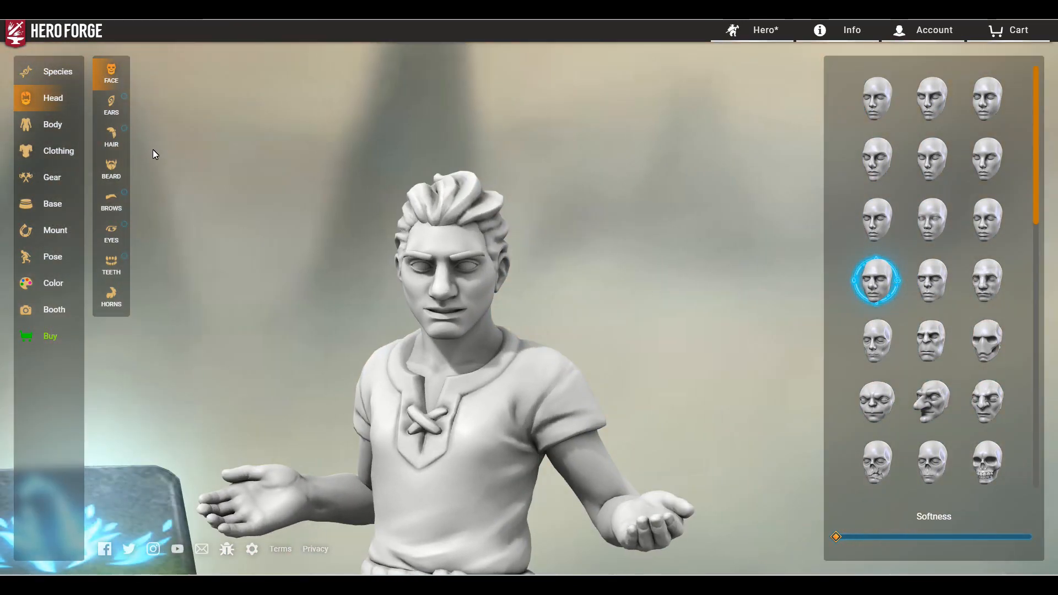
Step: Try several hairstyles on the figure and settle on the Mullet
{"action": "left_click", "coordinate": [95, 137]}
{"action": "left_click", "coordinate": [876, 243]}
{"action": "mouse_move", "coordinate": [917, 204]}
{"action": "left_click", "coordinate": [944, 130]}
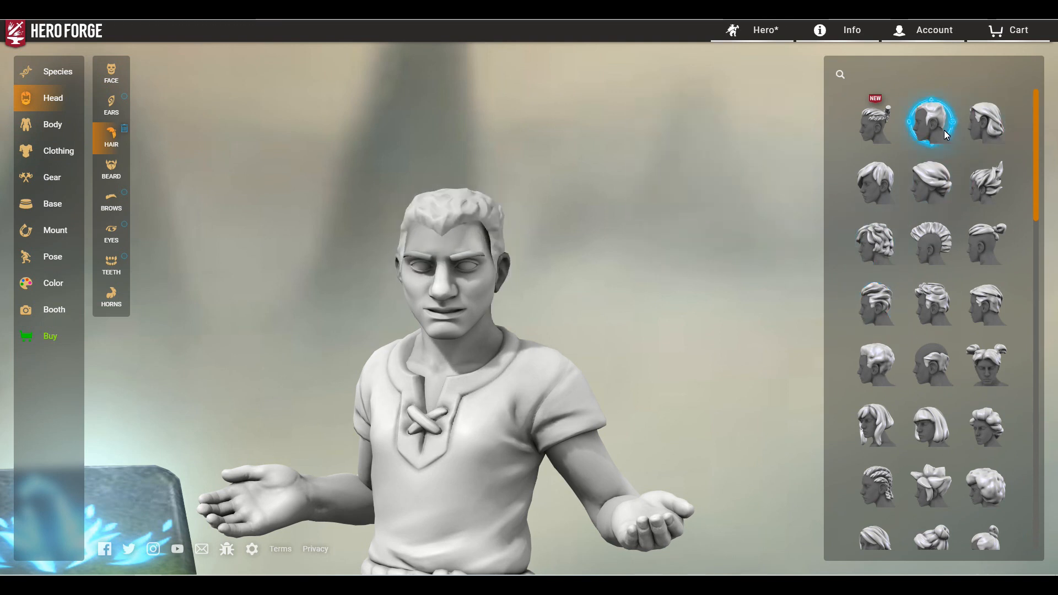
{"action": "left_click", "coordinate": [981, 303]}
{"action": "left_click", "coordinate": [881, 304]}
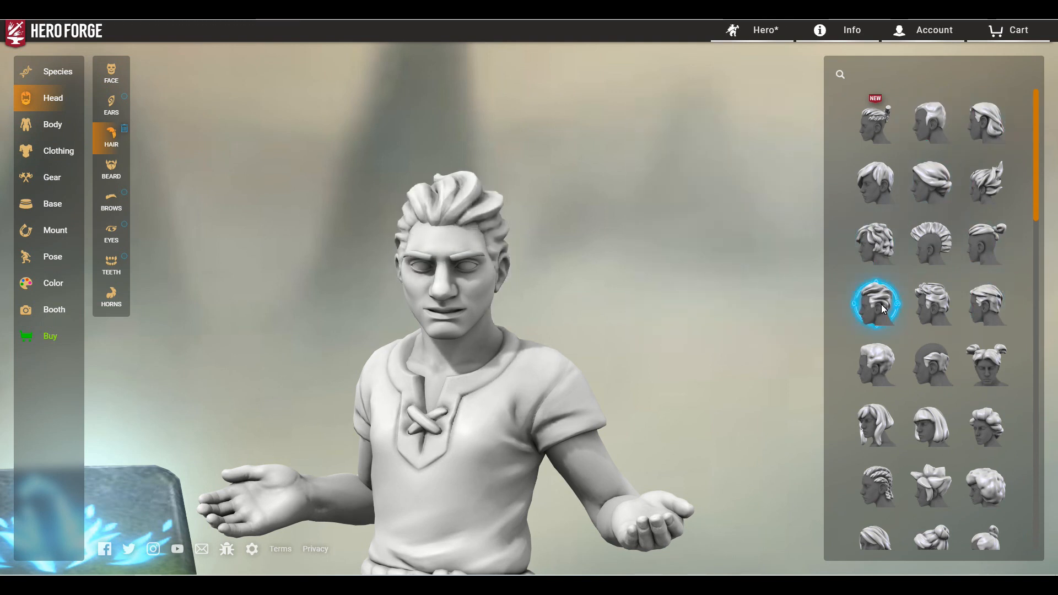
{"action": "left_click", "coordinate": [888, 363]}
{"action": "scroll", "coordinate": [886, 409], "scroll_direction": "down", "scroll_amount": 3}
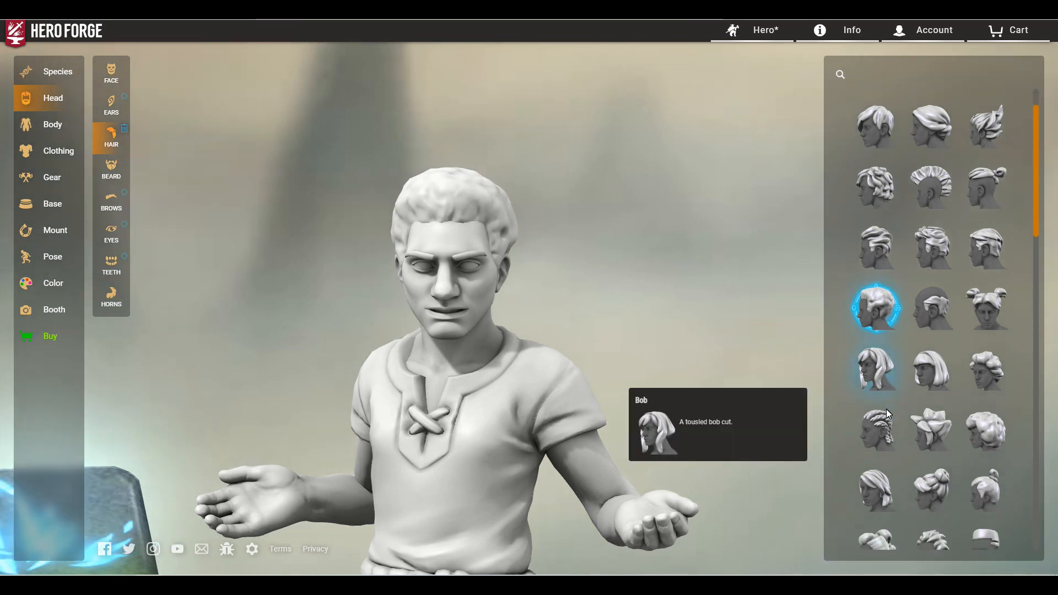
{"action": "left_click", "coordinate": [882, 392]}
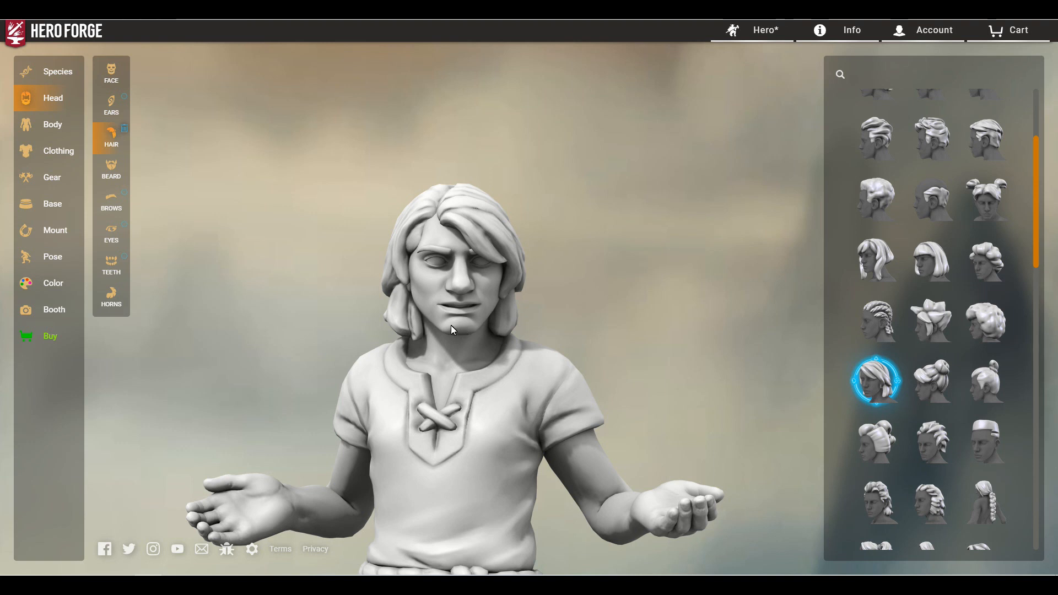
{"action": "left_click", "coordinate": [913, 441]}
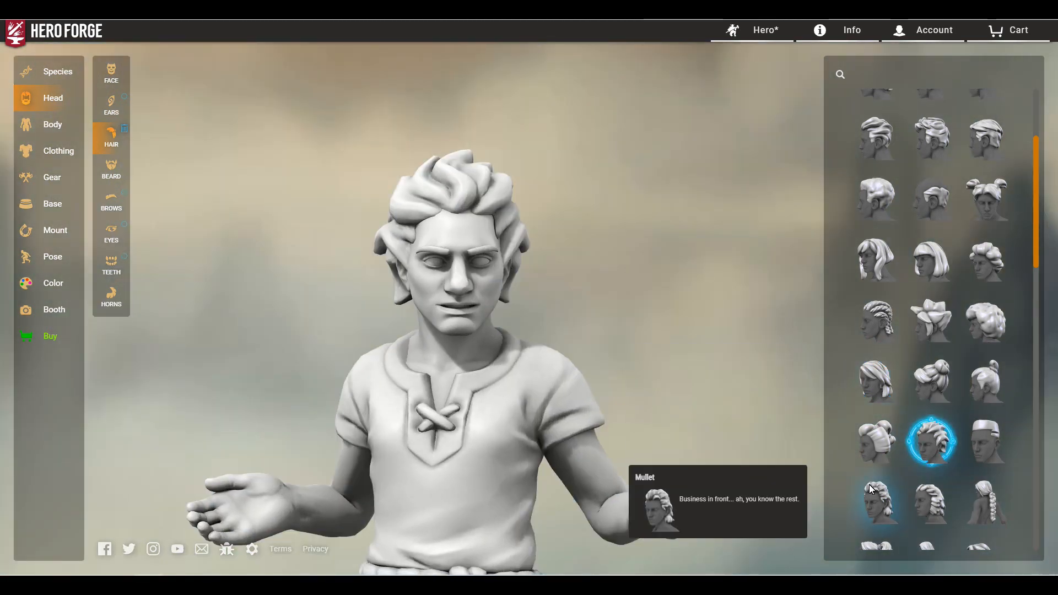
{"action": "left_click", "coordinate": [876, 501]}
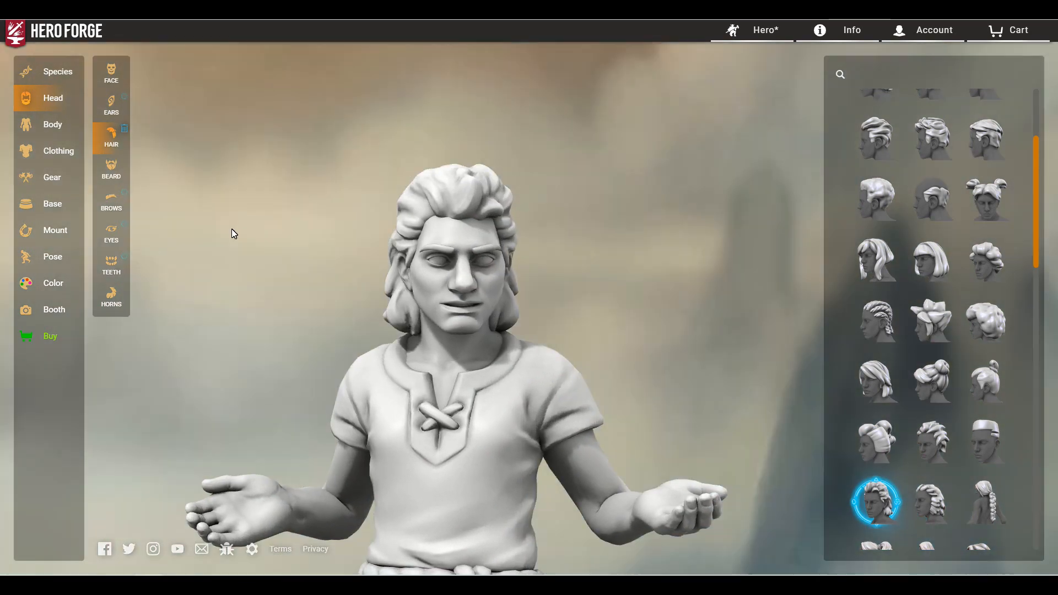
Step: Add facial hair to the figure, trying a shorter full beard before choosing the Bushy Beard
{"action": "left_click", "coordinate": [112, 171]}
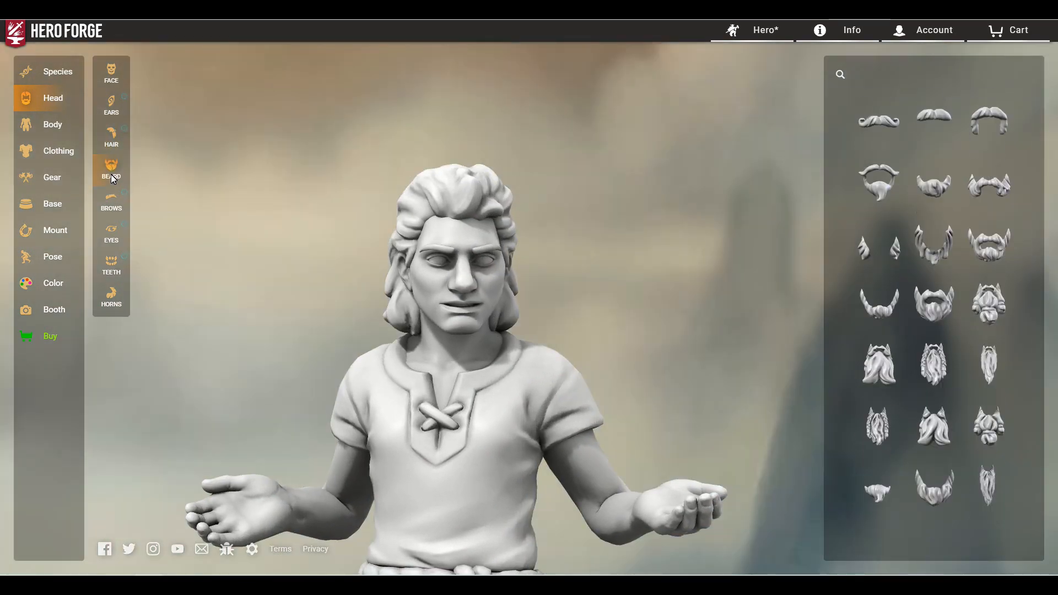
{"action": "left_click", "coordinate": [985, 246]}
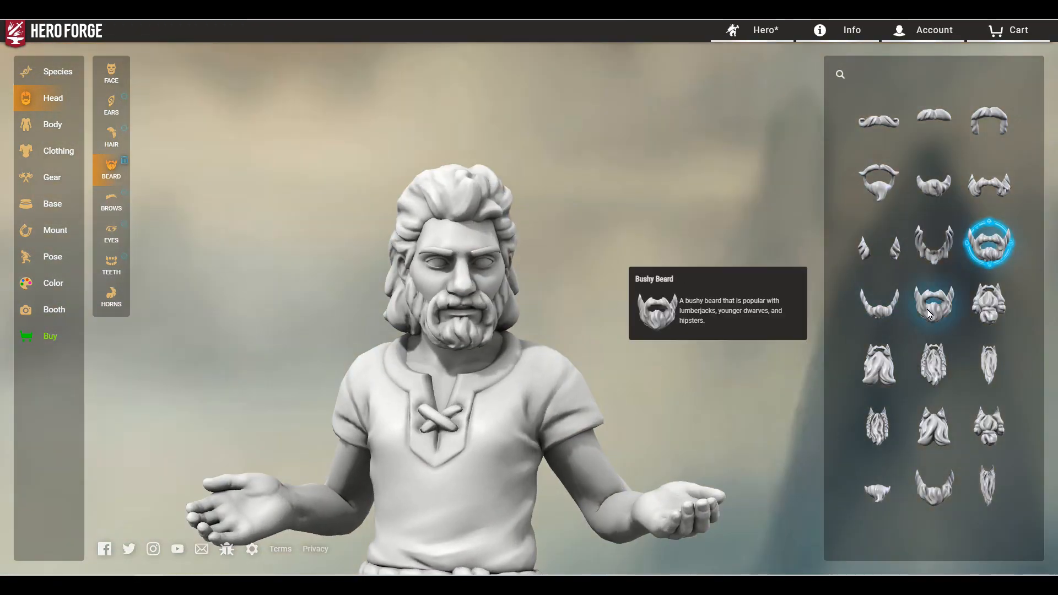
{"action": "left_click", "coordinate": [934, 304]}
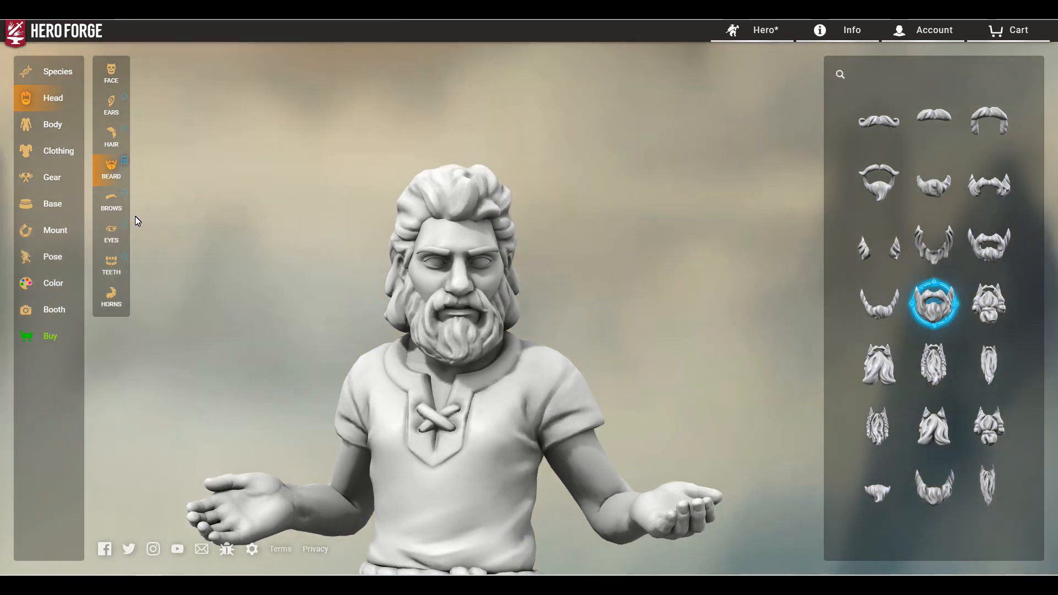
Step: Try the bushy slanted eyebrows, and settle on the slim straight pair
{"action": "left_click", "coordinate": [111, 201]}
{"action": "left_click", "coordinate": [933, 123]}
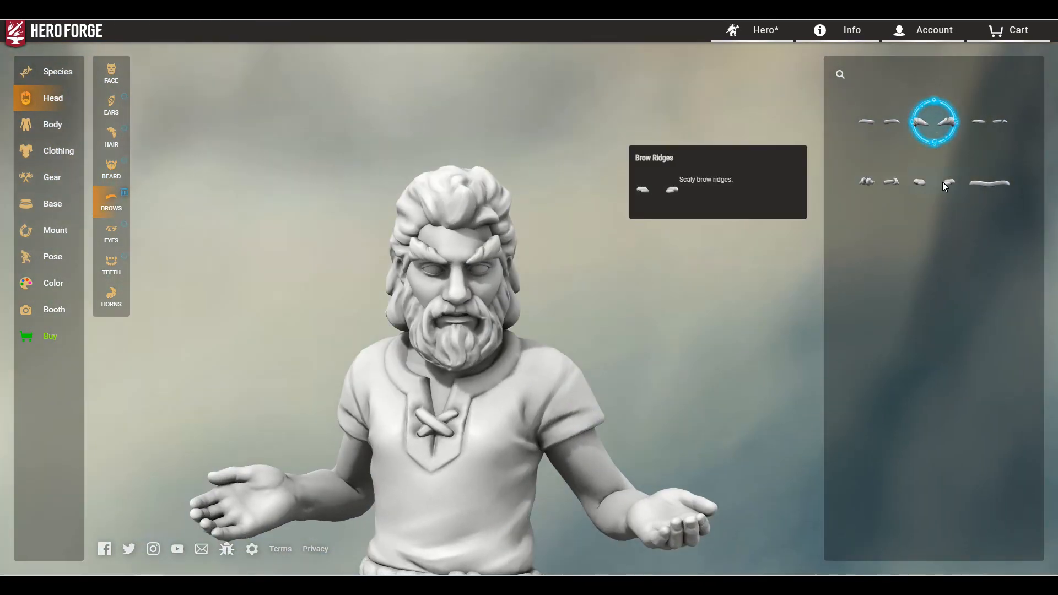
{"action": "left_click", "coordinate": [897, 136]}
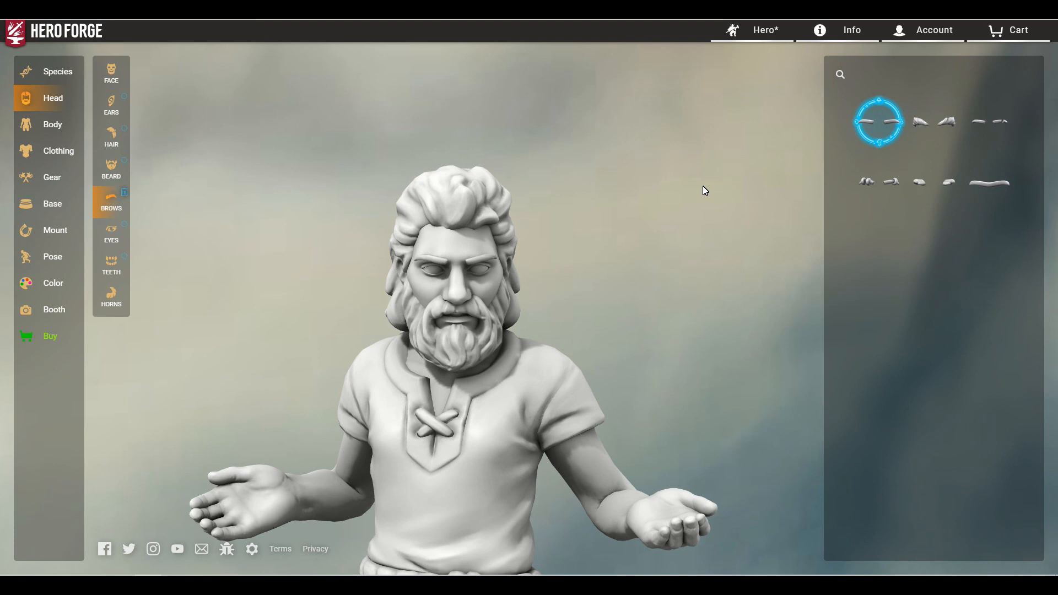
Step: Adjust the figure's height slightly and raise its muscularity to roughly three quarters of the range
{"action": "left_click", "coordinate": [53, 125]}
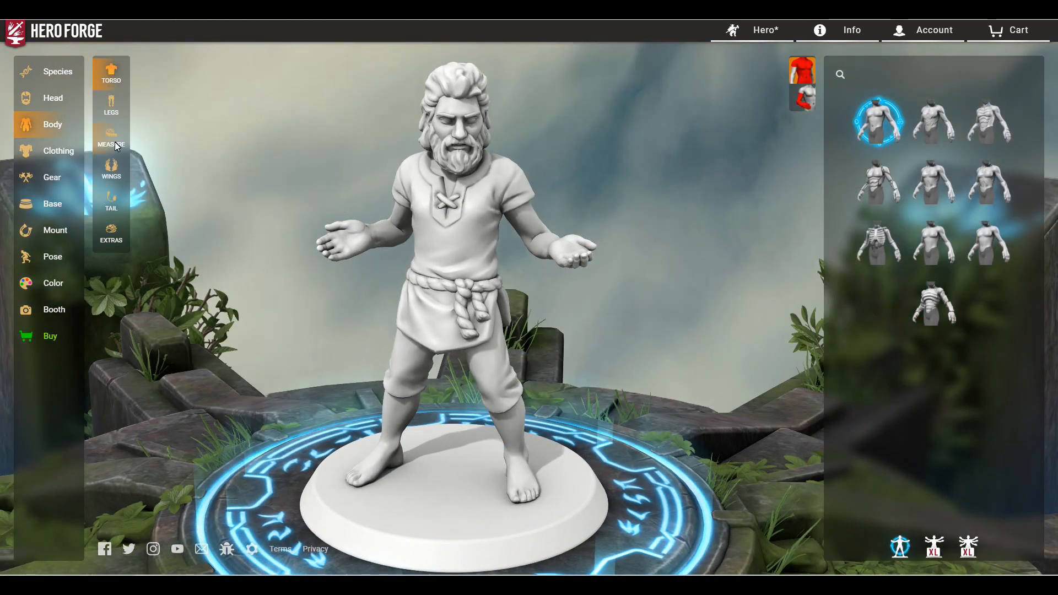
{"action": "left_click", "coordinate": [112, 141]}
{"action": "left_click_drag", "start_coordinate": [906, 113], "coordinate": [912, 113]}
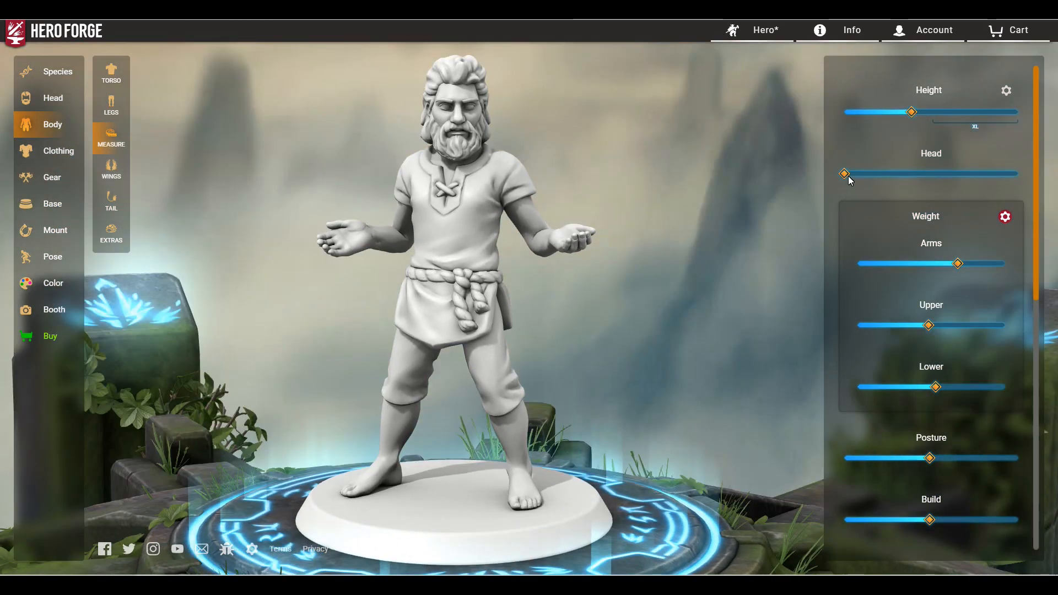
{"action": "scroll", "coordinate": [903, 237], "scroll_direction": "down", "scroll_amount": 6}
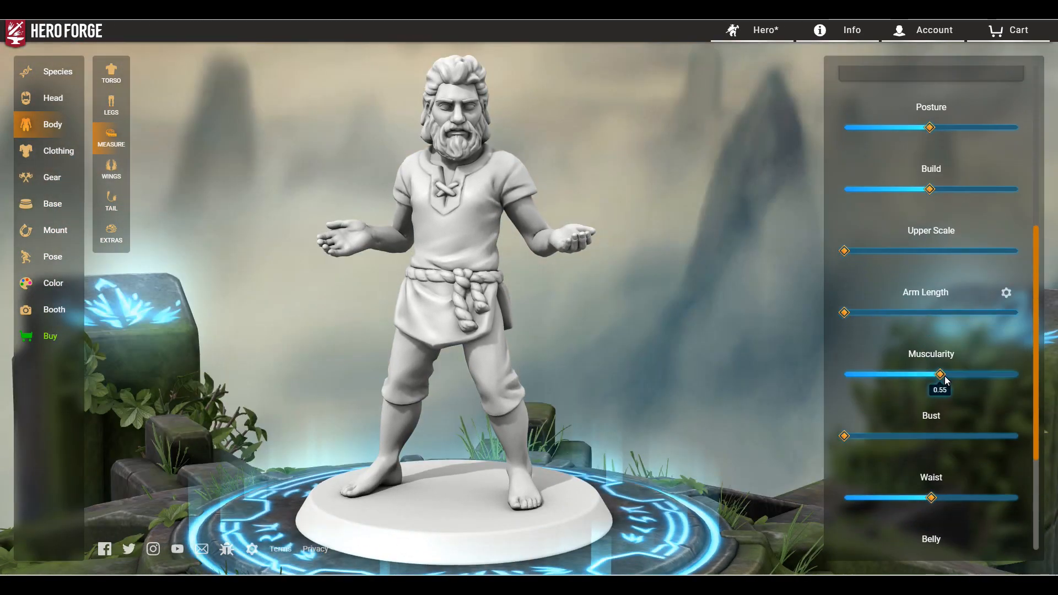
{"action": "left_click_drag", "start_coordinate": [933, 375], "coordinate": [977, 374]}
Step: Increase the figure's arm weight and set its upper body weight to 0.72
{"action": "scroll", "coordinate": [909, 298], "scroll_direction": "up", "scroll_amount": 4}
{"action": "left_click_drag", "start_coordinate": [948, 154], "coordinate": [965, 153]}
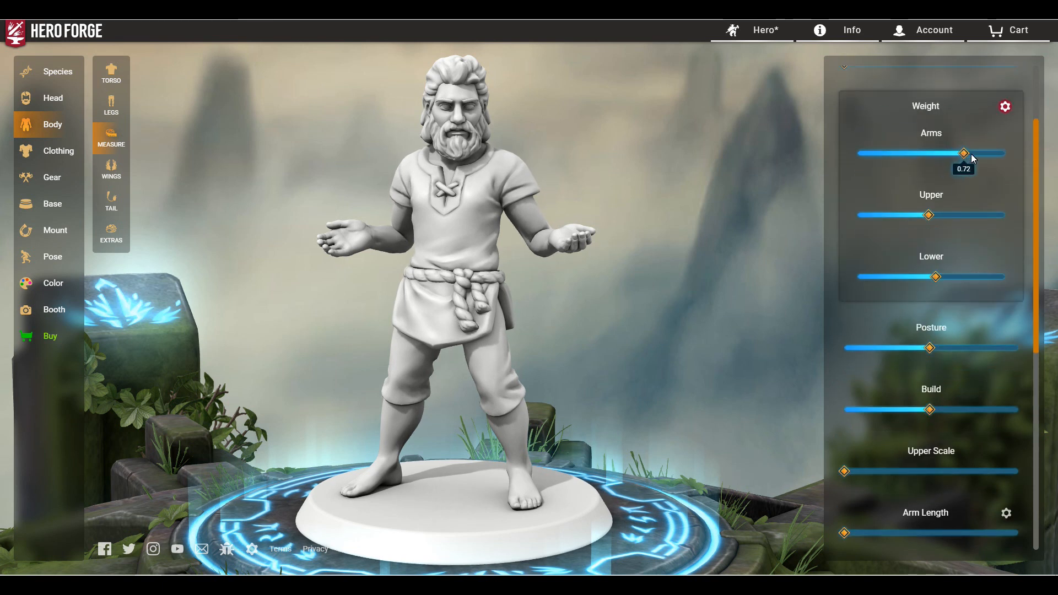
{"action": "left_click_drag", "start_coordinate": [930, 216], "coordinate": [964, 216]}
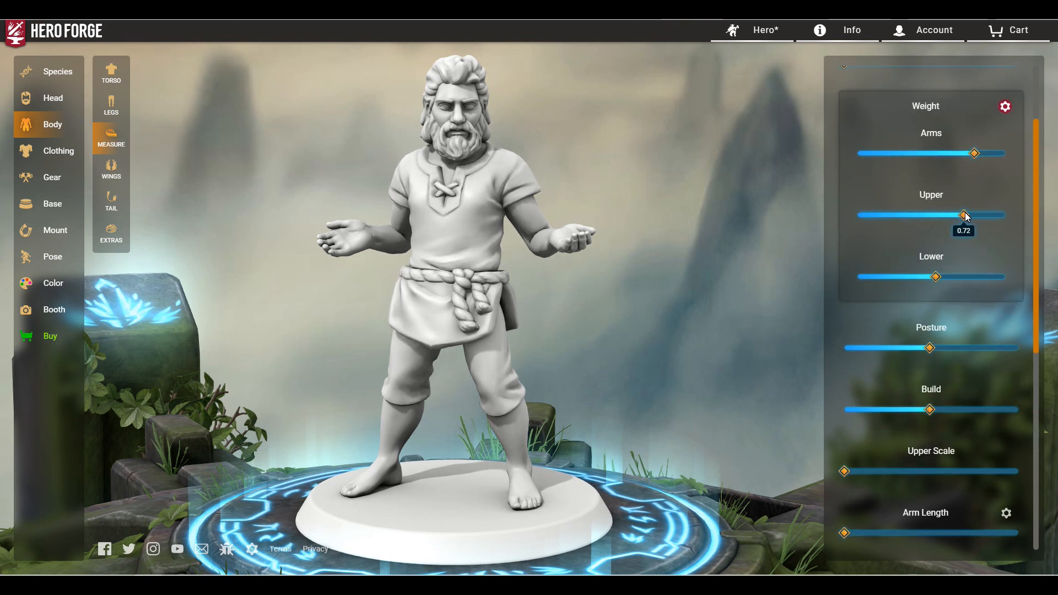
{"action": "mouse_move", "coordinate": [634, 203]}
{"action": "left_mouse_down"}
{"action": "mouse_move", "coordinate": [901, 211]}
{"action": "mouse_move", "coordinate": [493, 214]}
{"action": "mouse_move", "coordinate": [634, 217]}
{"action": "left_mouse_up"}
{"action": "scroll", "coordinate": [849, 286], "scroll_direction": "down", "scroll_amount": 5}
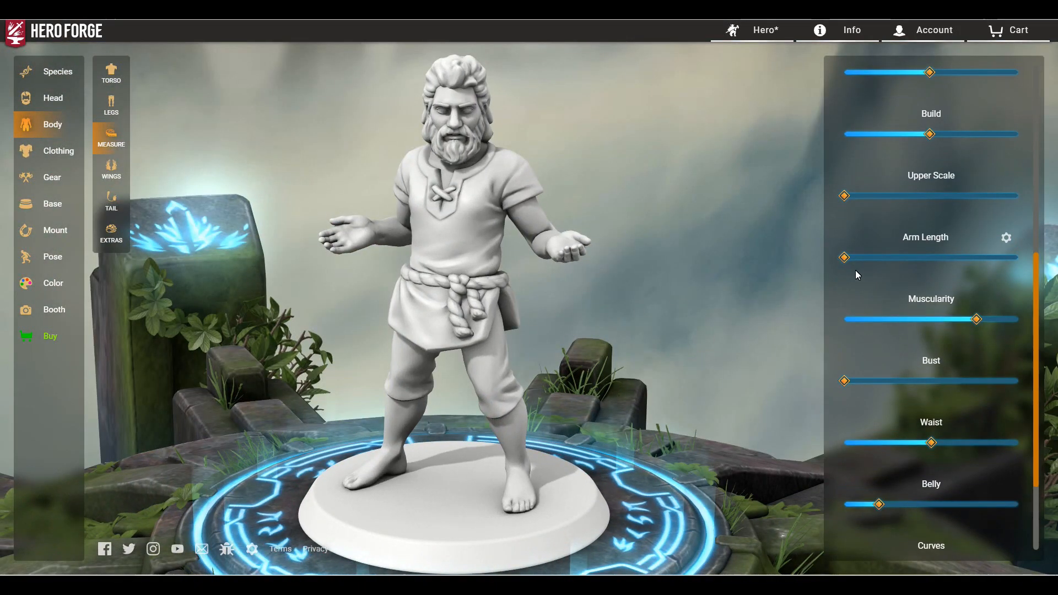
{"action": "scroll", "coordinate": [842, 354], "scroll_direction": "down", "scroll_amount": 3}
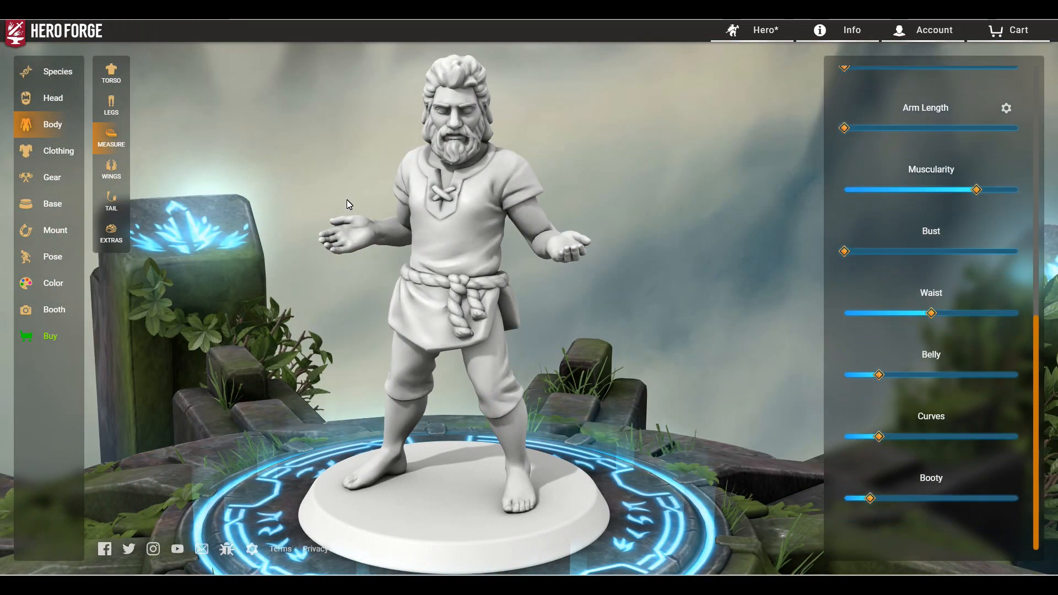
Step: Try several chest garments, including the Mechanic's Suspenders and a wrapped robe, and dress the figure in the Peasant's Shirt
{"action": "left_click", "coordinate": [64, 152]}
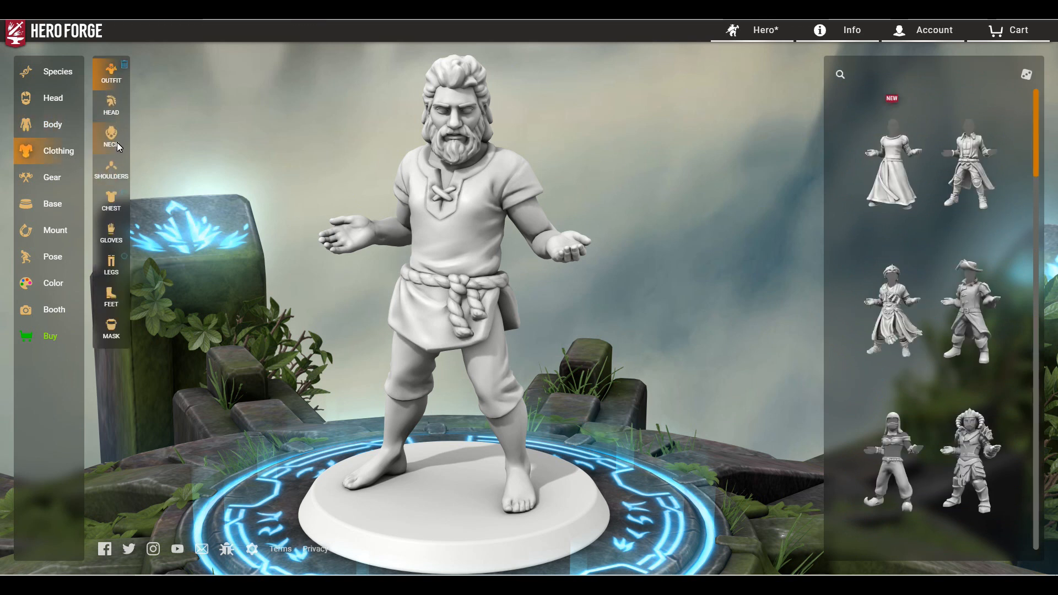
{"action": "left_click", "coordinate": [111, 200]}
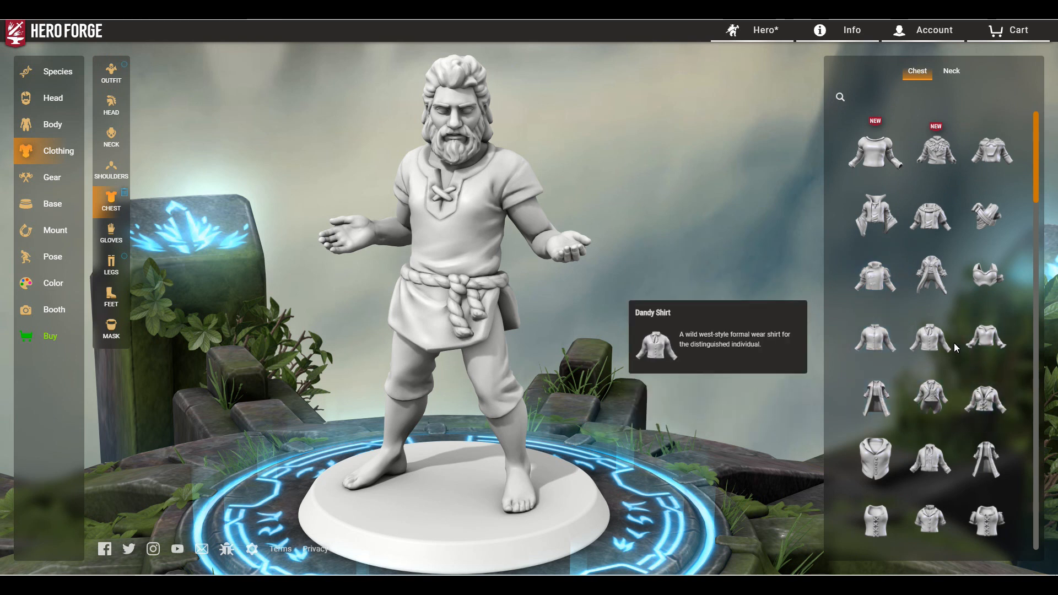
{"action": "scroll", "coordinate": [954, 343], "scroll_direction": "down", "scroll_amount": 4}
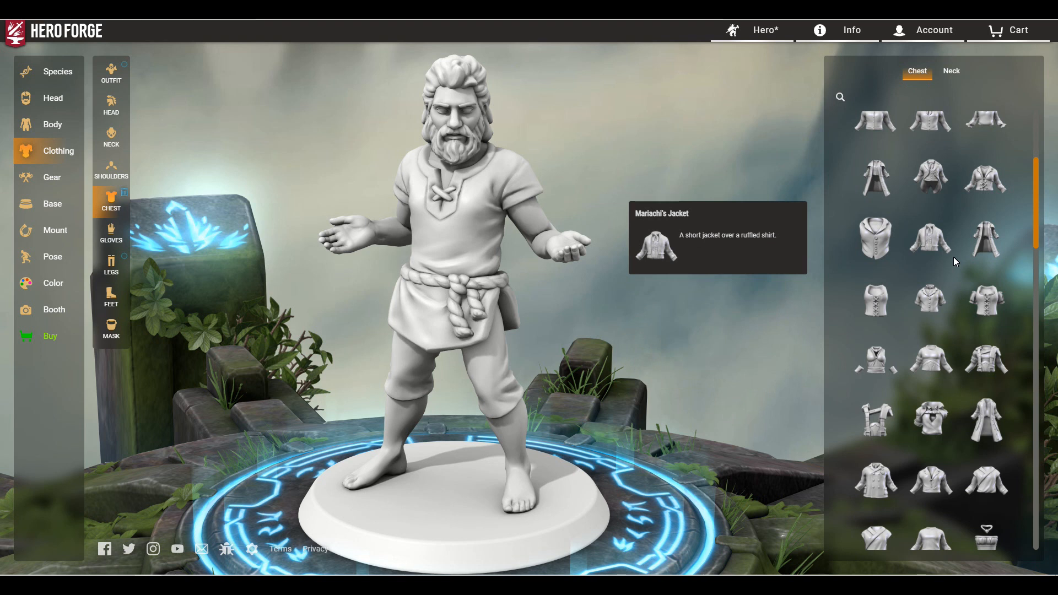
{"action": "scroll", "coordinate": [900, 338], "scroll_direction": "down", "scroll_amount": 2}
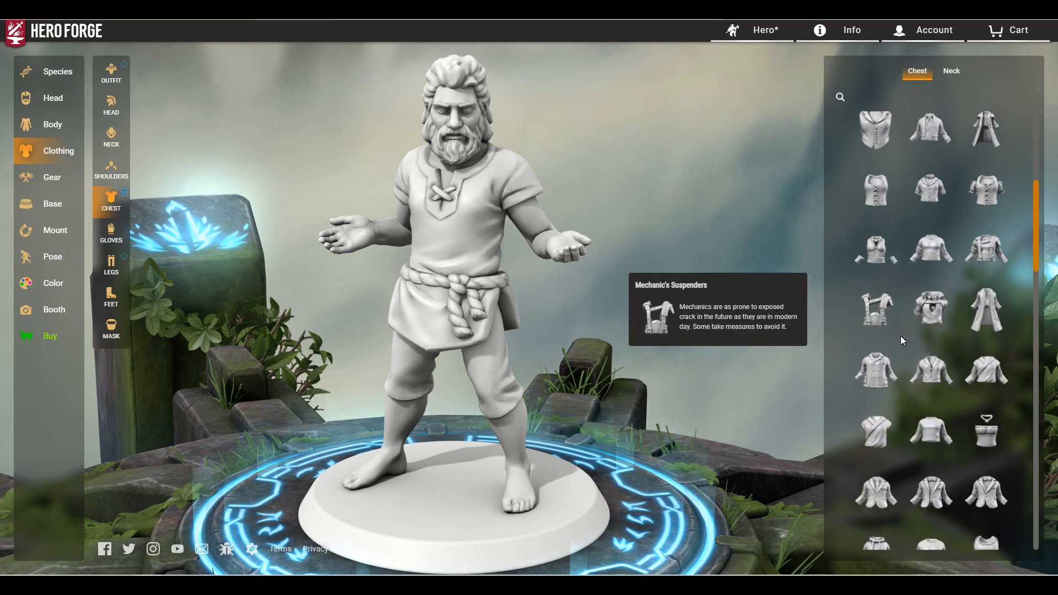
{"action": "left_click", "coordinate": [934, 302]}
{"action": "left_click", "coordinate": [892, 315]}
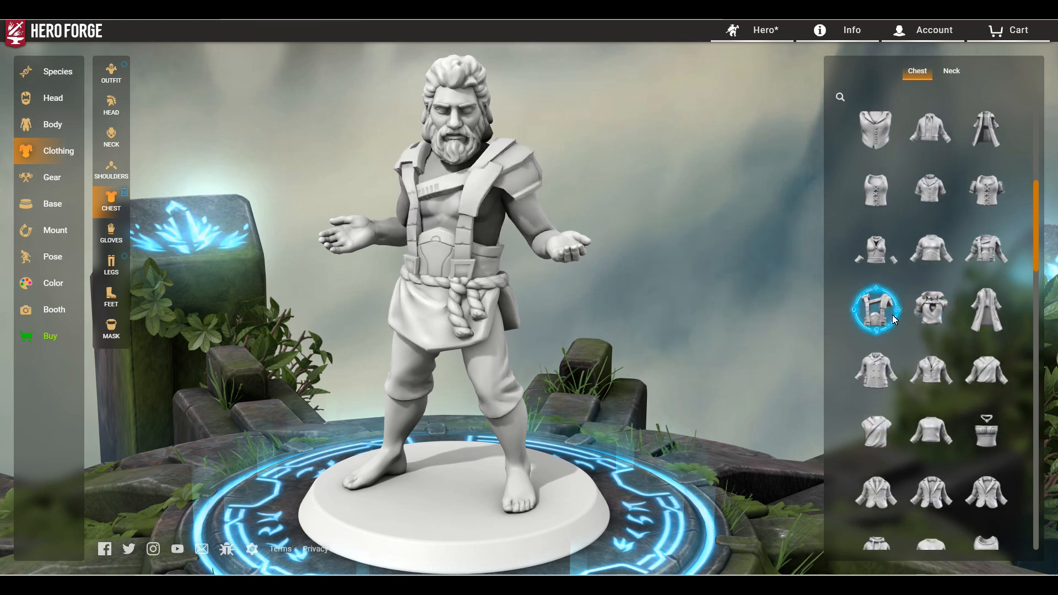
{"action": "scroll", "coordinate": [957, 331], "scroll_direction": "down", "scroll_amount": 1}
{"action": "left_click", "coordinate": [989, 316]}
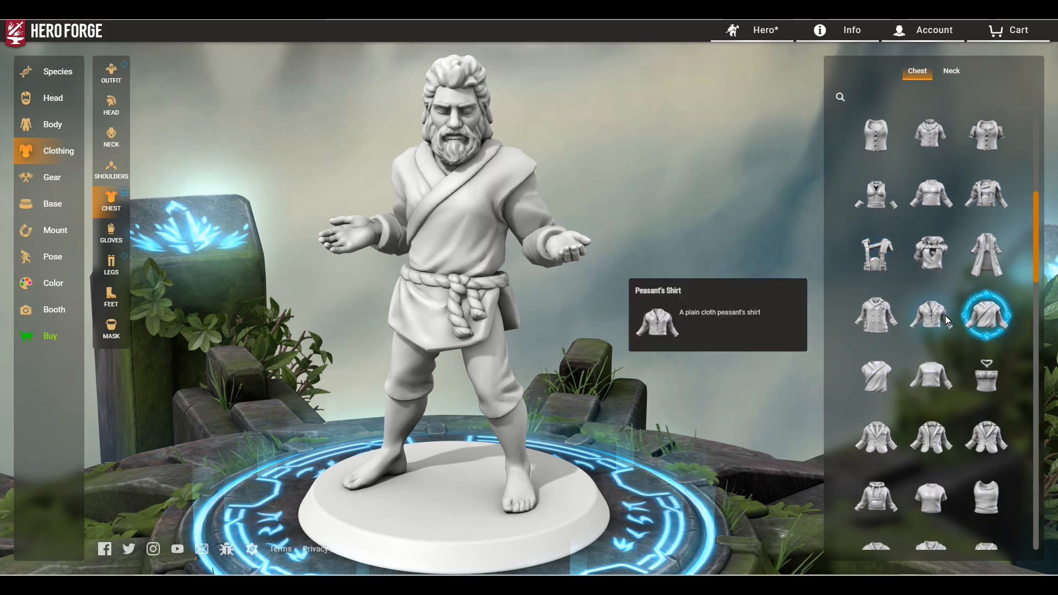
{"action": "left_click", "coordinate": [943, 316]}
{"action": "left_click_drag", "start_coordinate": [806, 305], "coordinate": [660, 282]}
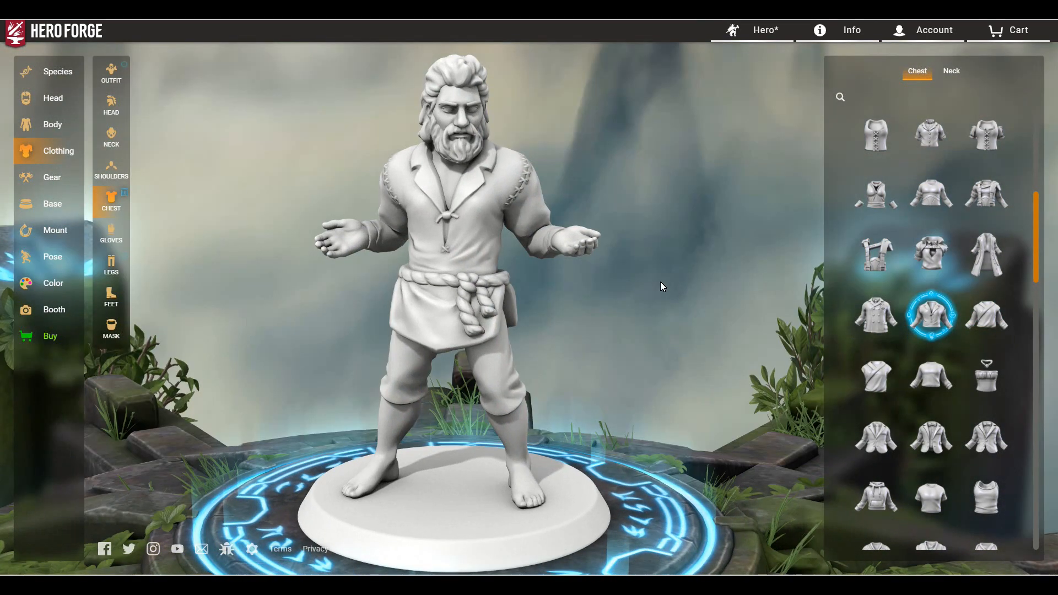
Step: Put the long cuffed gloves from the fifth row of the glove selection on the figure
{"action": "left_click", "coordinate": [111, 236]}
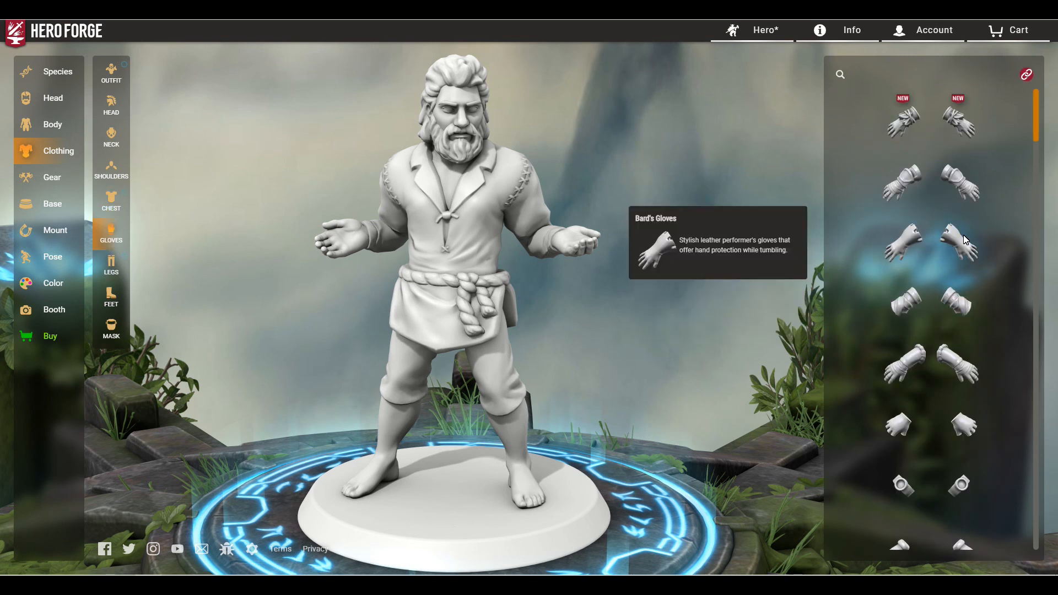
{"action": "left_click", "coordinate": [958, 352]}
{"action": "left_click_drag", "start_coordinate": [683, 309], "coordinate": [717, 303]}
Step: Try the Breeches, and dress the figure in the loose belted trousers beside them
{"action": "left_click", "coordinate": [113, 267]}
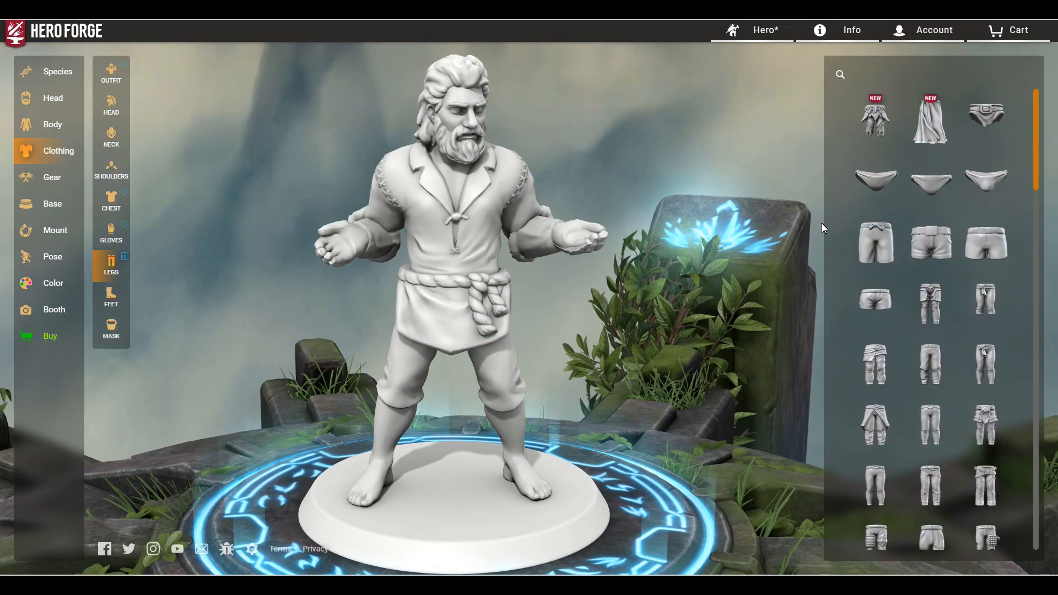
{"action": "scroll", "coordinate": [918, 239], "scroll_direction": "down", "scroll_amount": 2}
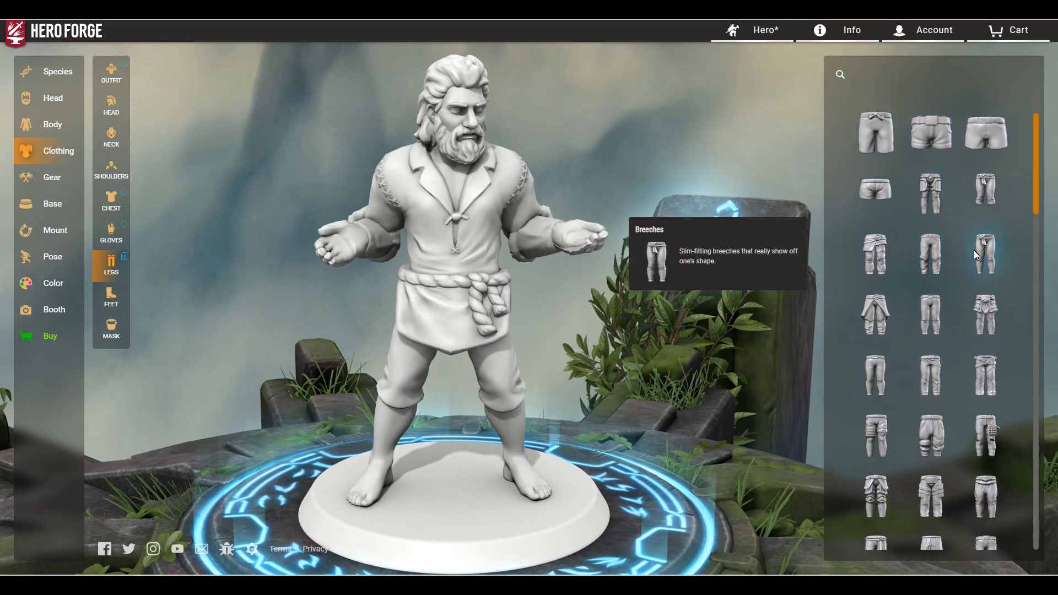
{"action": "left_click", "coordinate": [975, 252]}
{"action": "left_click", "coordinate": [942, 242]}
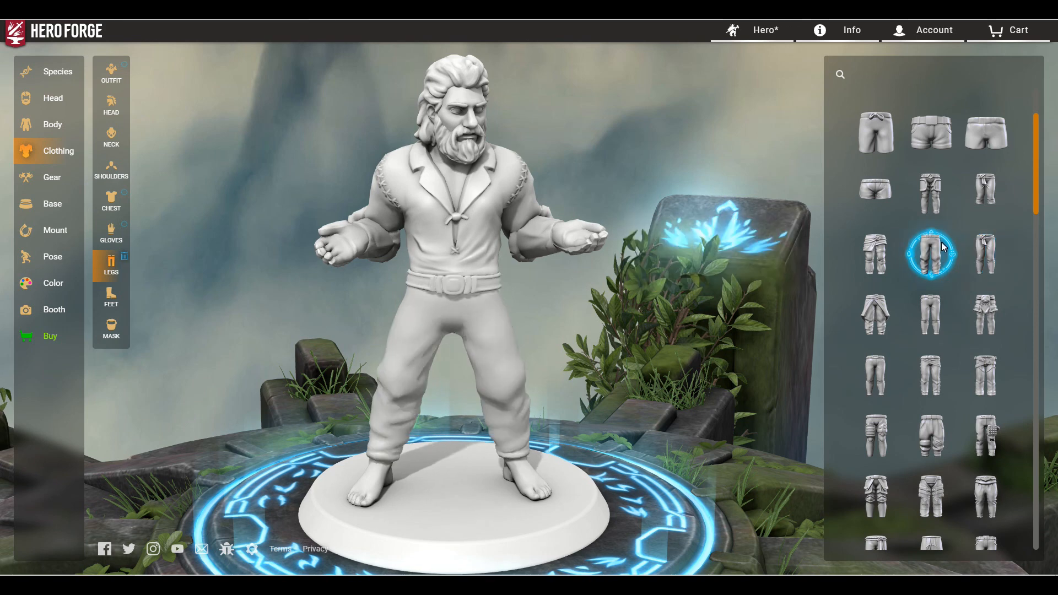
{"action": "mouse_move", "coordinate": [598, 260]}
{"action": "left_mouse_down"}
{"action": "mouse_move", "coordinate": [860, 240]}
{"action": "mouse_move", "coordinate": [595, 253]}
{"action": "left_mouse_up"}
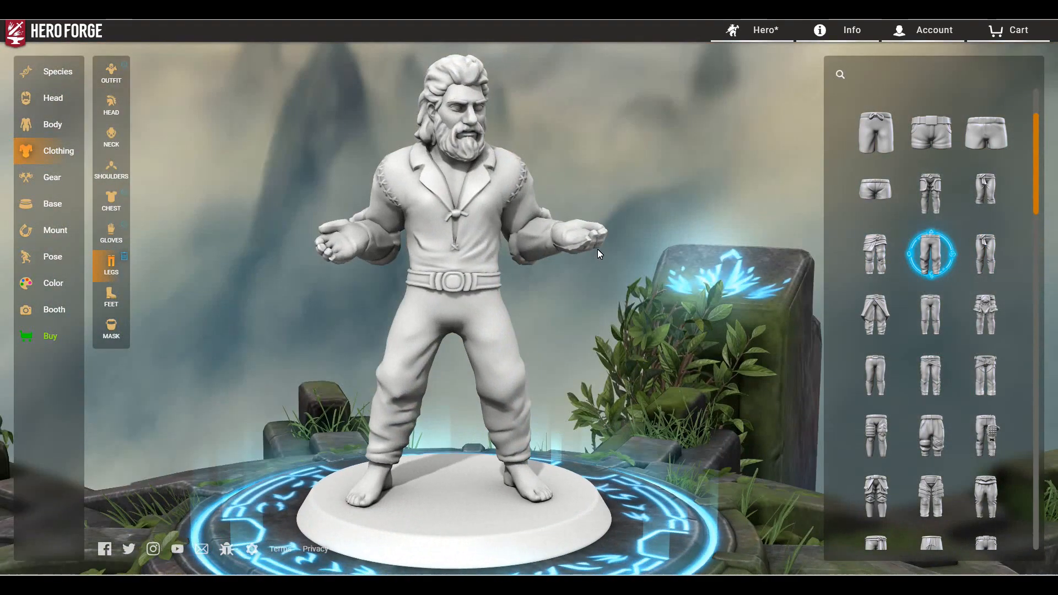
Step: Try the trousers with ruffled side seams, and put the Peasant Pants back on the figure
{"action": "scroll", "coordinate": [895, 391], "scroll_direction": "down", "scroll_amount": 2}
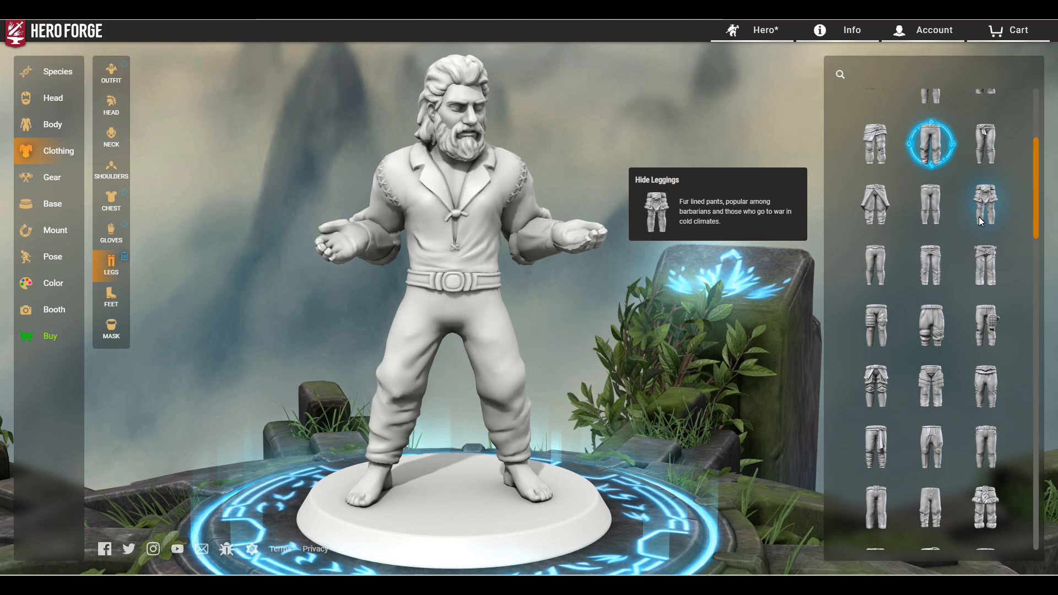
{"action": "scroll", "coordinate": [979, 217], "scroll_direction": "down", "scroll_amount": 2}
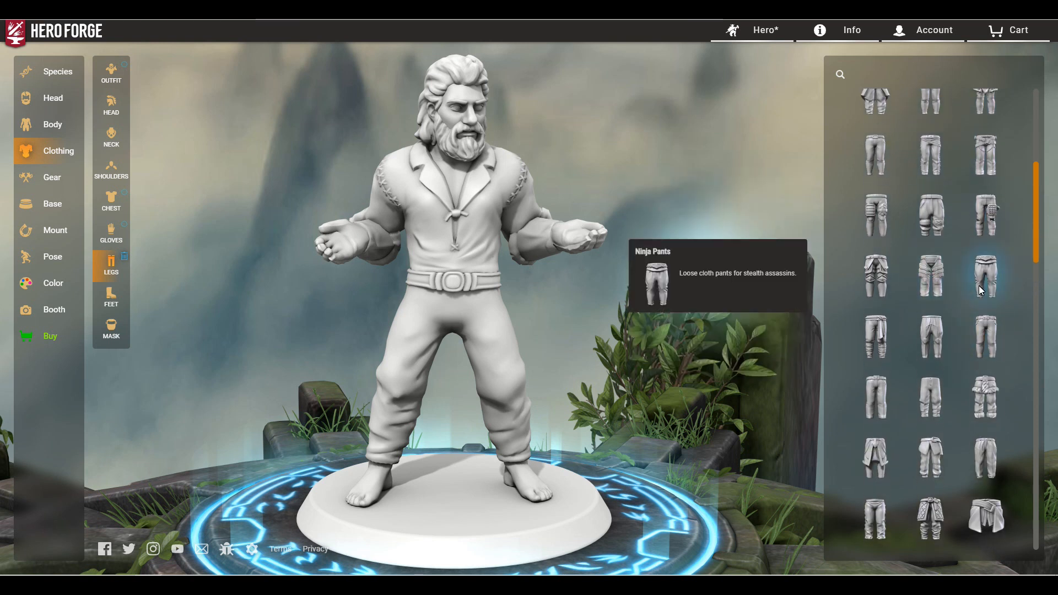
{"action": "scroll", "coordinate": [916, 342], "scroll_direction": "down", "scroll_amount": 2}
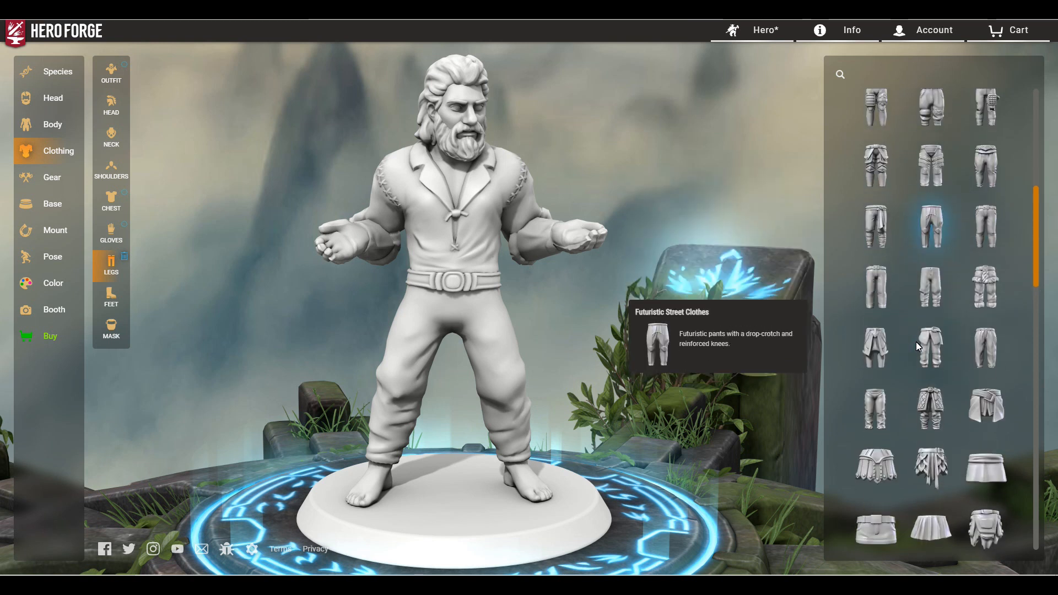
{"action": "scroll", "coordinate": [965, 287], "scroll_direction": "down", "scroll_amount": 2}
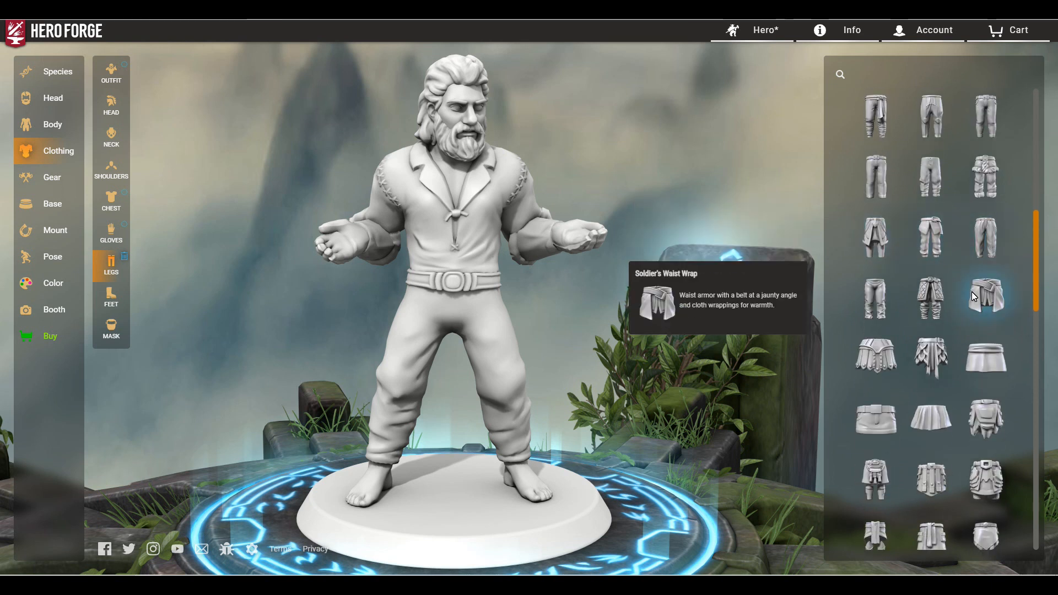
{"action": "left_click", "coordinate": [880, 306]}
{"action": "left_click_drag", "start_coordinate": [651, 301], "coordinate": [684, 307]}
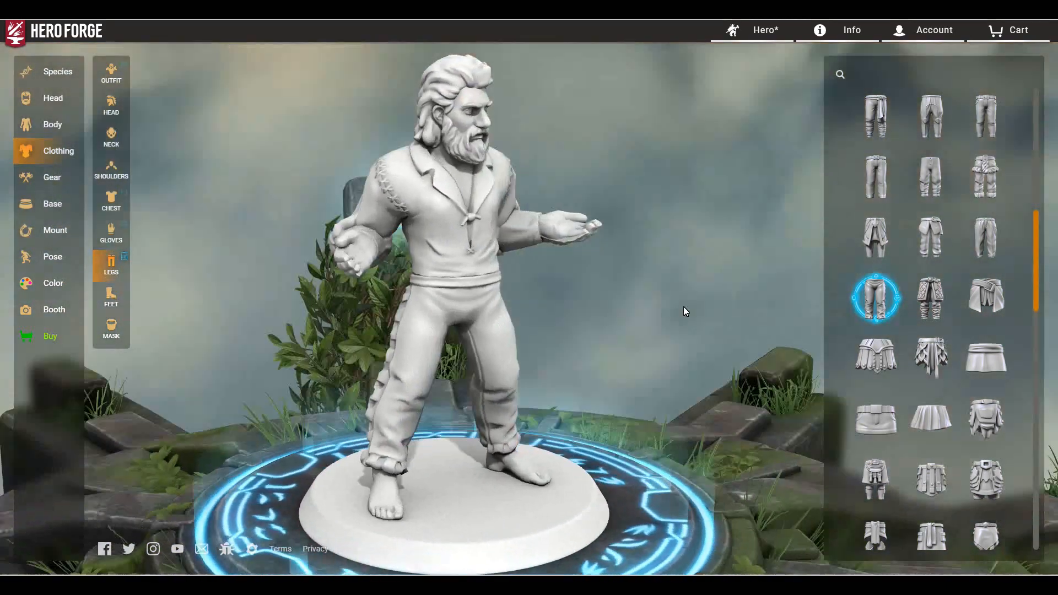
{"action": "scroll", "coordinate": [910, 336], "scroll_direction": "up", "scroll_amount": 6}
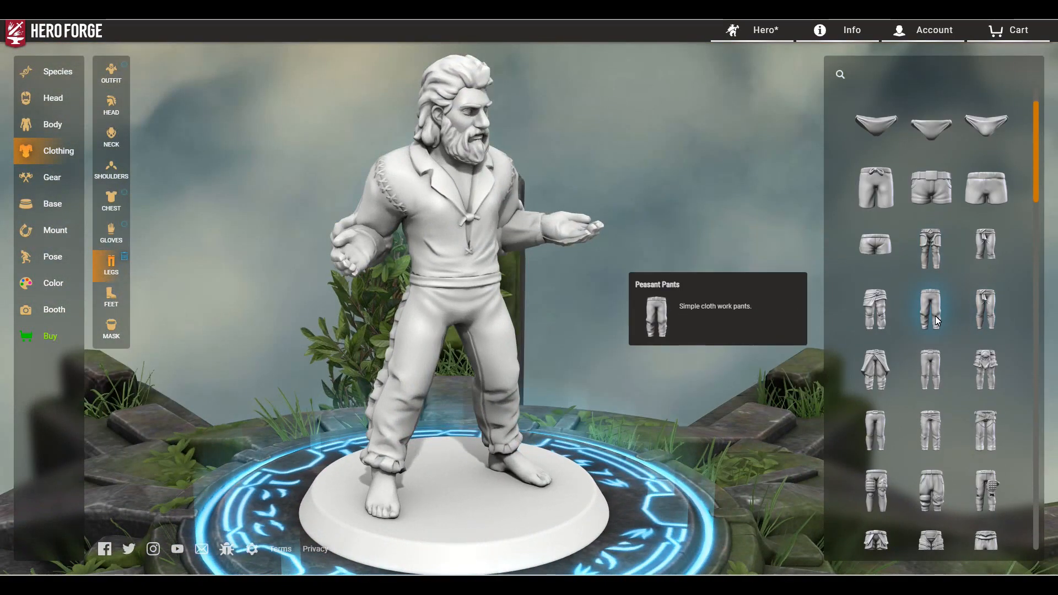
{"action": "left_click", "coordinate": [935, 316]}
{"action": "left_click_drag", "start_coordinate": [758, 306], "coordinate": [683, 303]}
Step: Try the strapped open-toed boots, and dress the figure in the boots with folded cuffs listed just below the Bard's Boots
{"action": "left_click", "coordinate": [125, 295]}
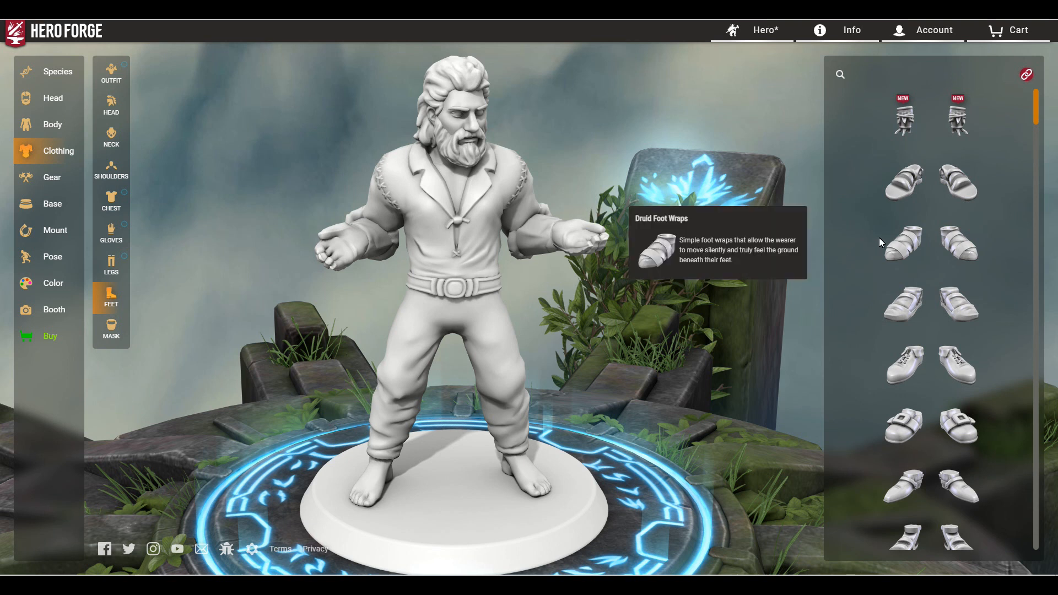
{"action": "scroll", "coordinate": [921, 225], "scroll_direction": "down", "scroll_amount": 8}
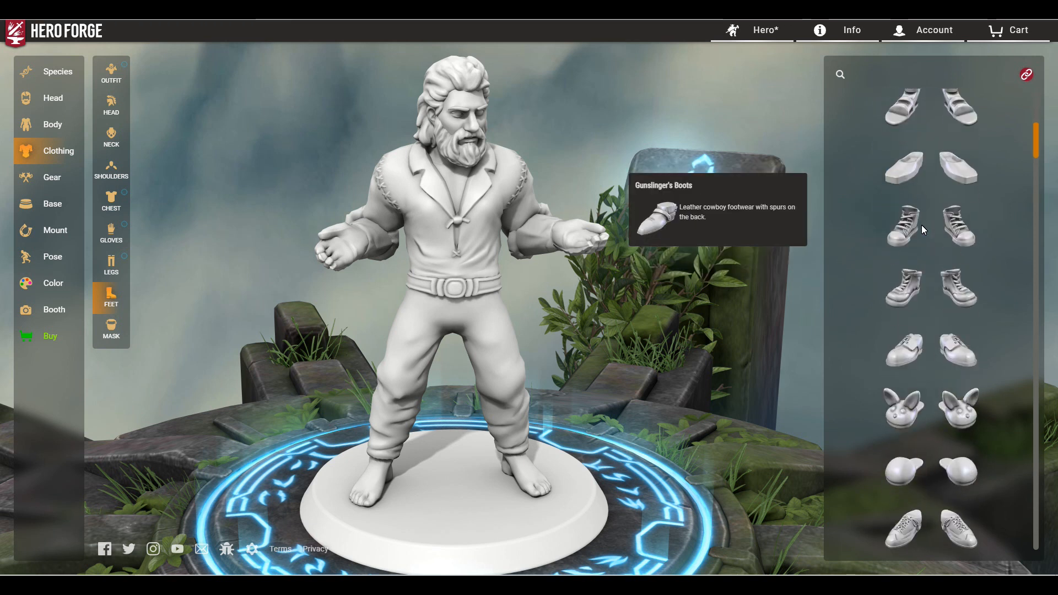
{"action": "scroll", "coordinate": [922, 225], "scroll_direction": "down", "scroll_amount": 4}
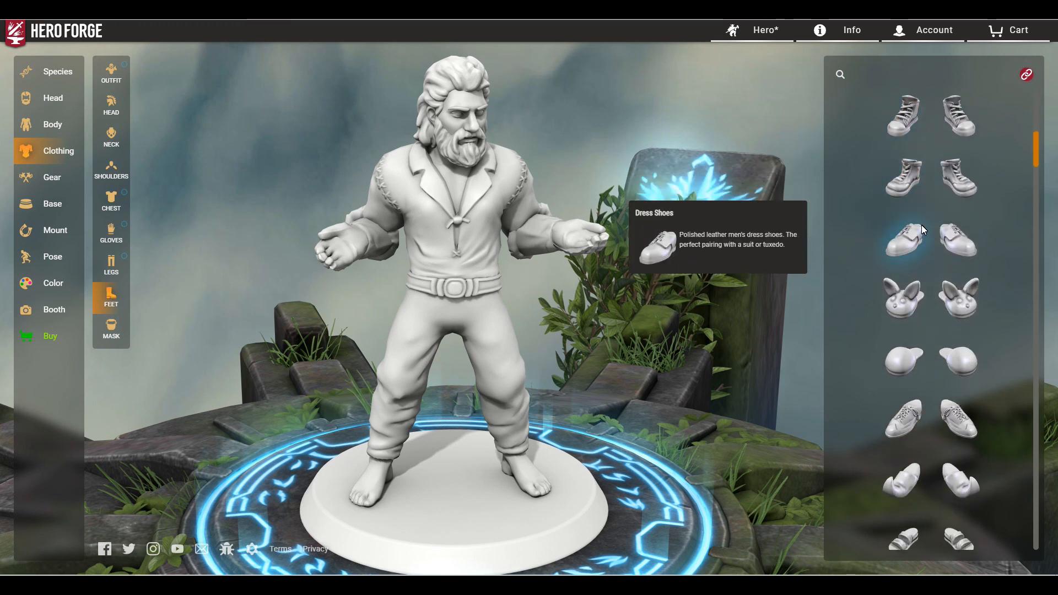
{"action": "scroll", "coordinate": [917, 240], "scroll_direction": "down", "scroll_amount": 4}
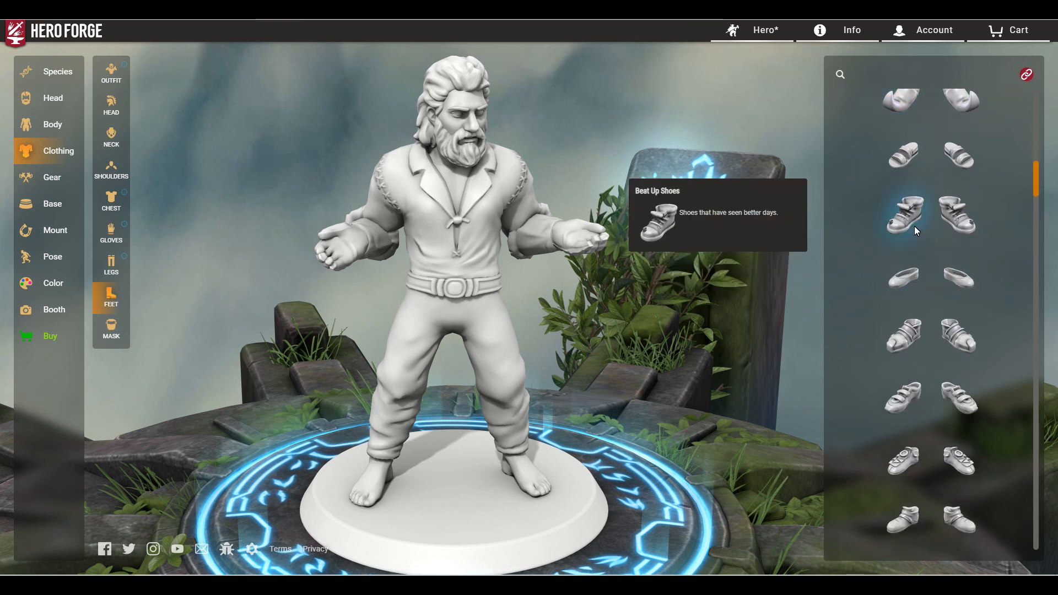
{"action": "scroll", "coordinate": [910, 276], "scroll_direction": "down", "scroll_amount": 3}
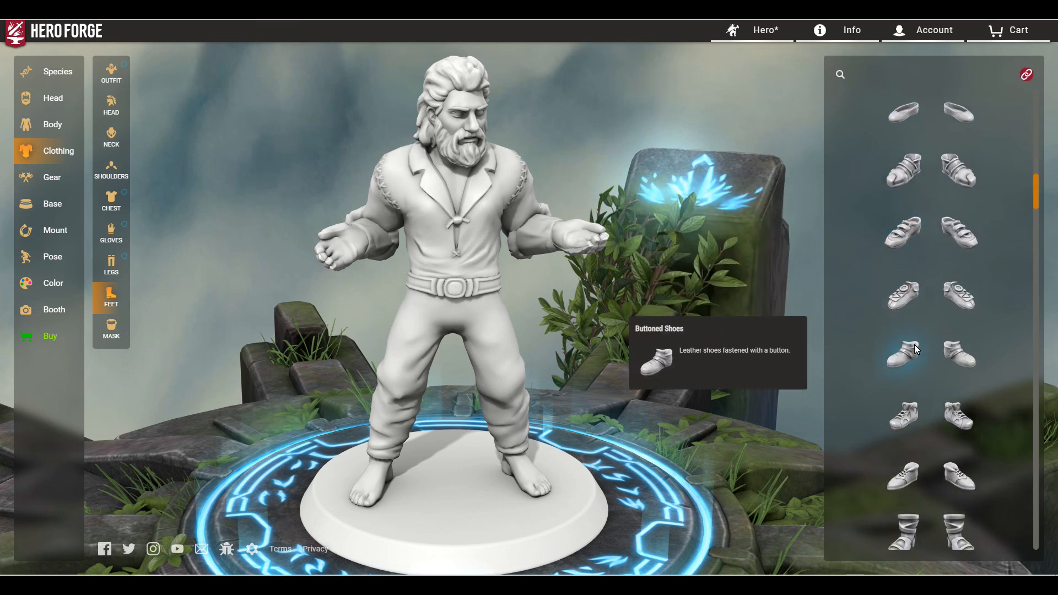
{"action": "scroll", "coordinate": [917, 312], "scroll_direction": "down", "scroll_amount": 4}
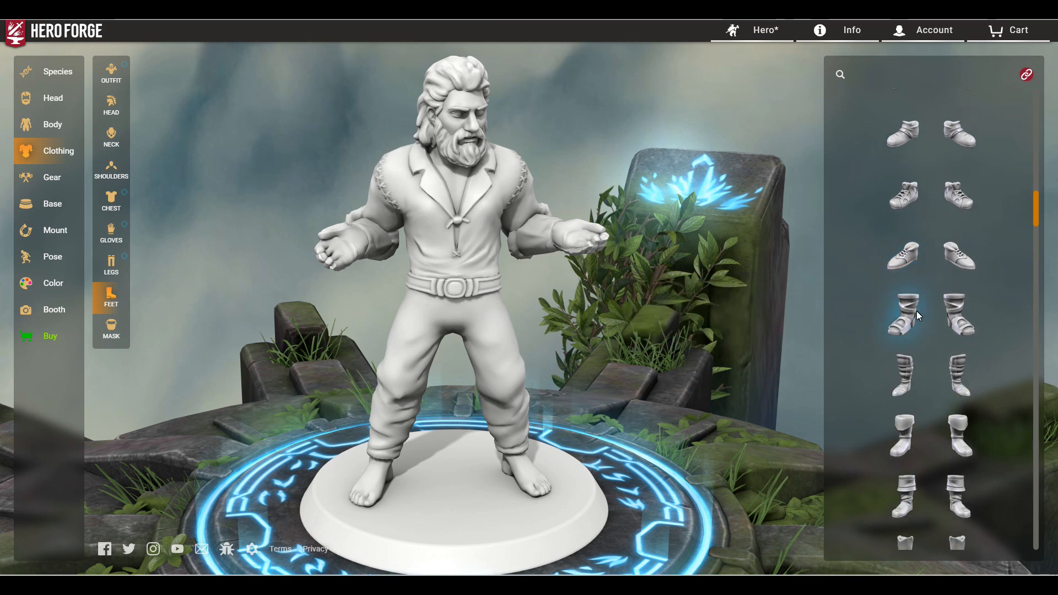
{"action": "left_click", "coordinate": [917, 312]}
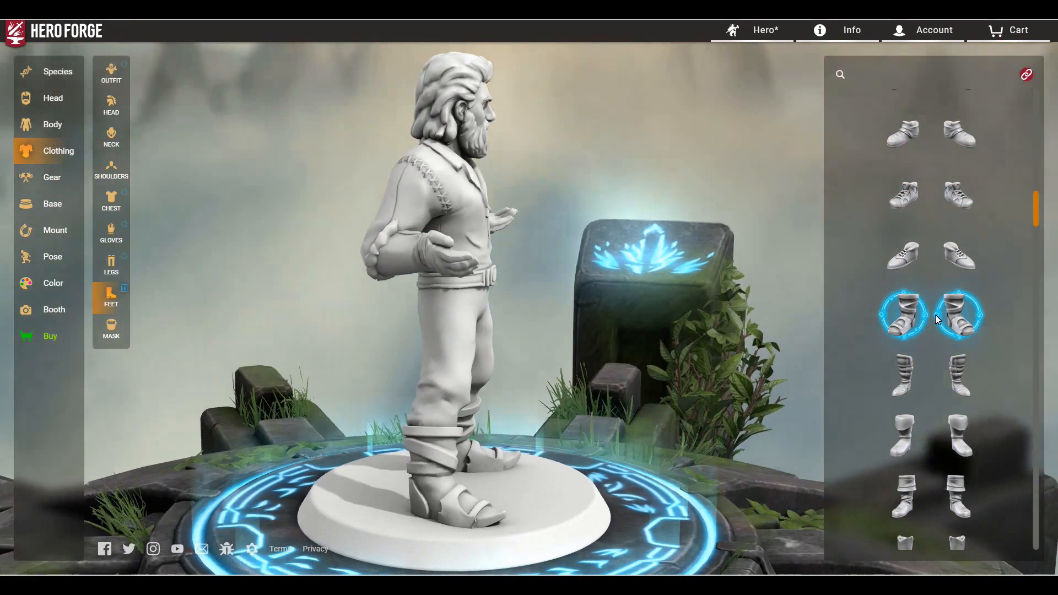
{"action": "scroll", "coordinate": [909, 309], "scroll_direction": "down", "scroll_amount": 3}
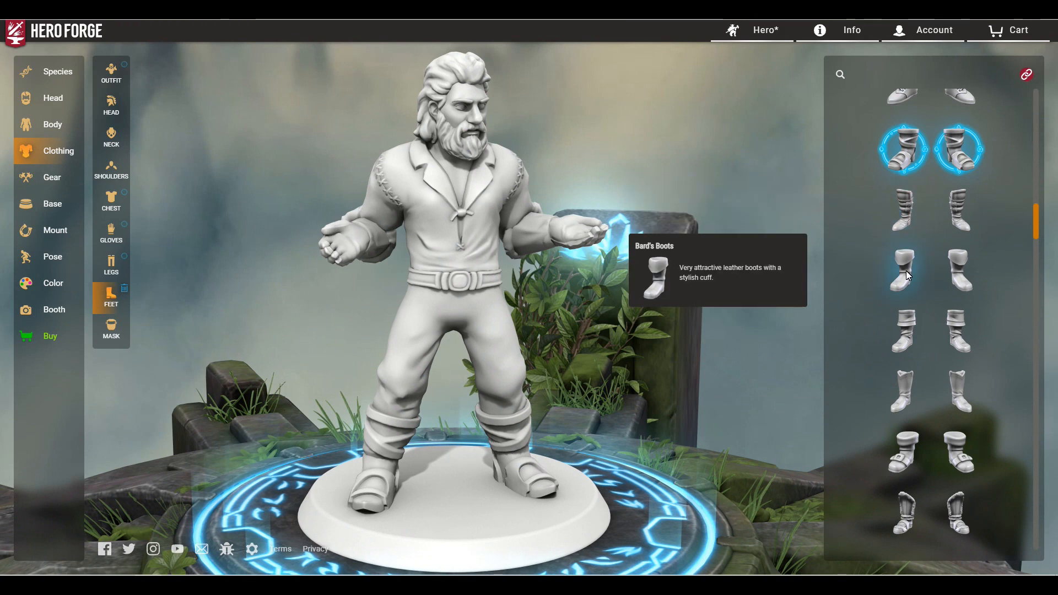
{"action": "left_click", "coordinate": [897, 328]}
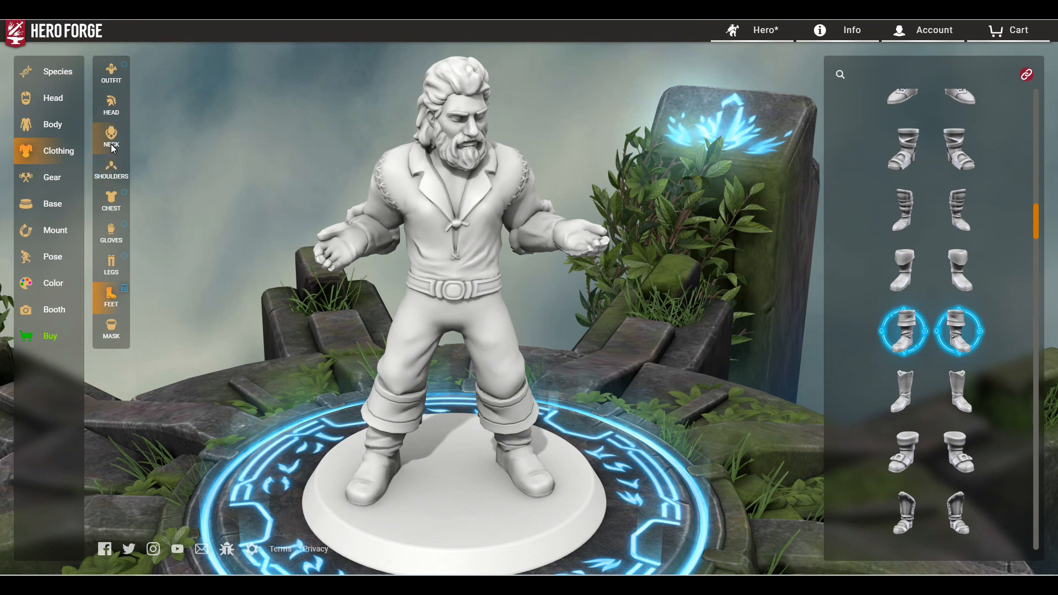
Step: Try the Hide Pauldrons on both shoulders and remove them
{"action": "left_click", "coordinate": [111, 144]}
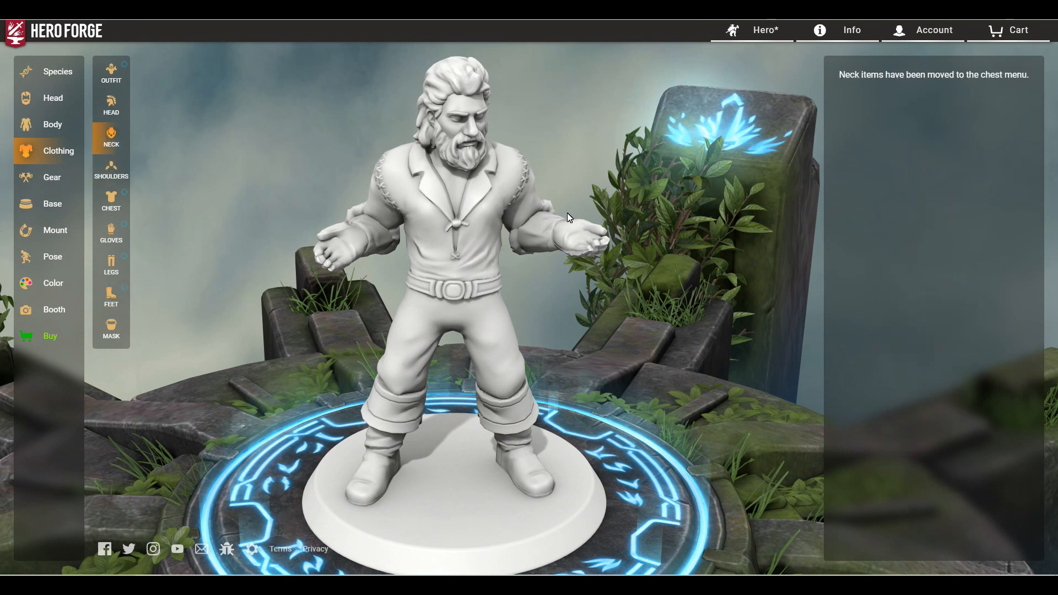
{"action": "left_click", "coordinate": [122, 176]}
{"action": "scroll", "coordinate": [900, 259], "scroll_direction": "down", "scroll_amount": 4}
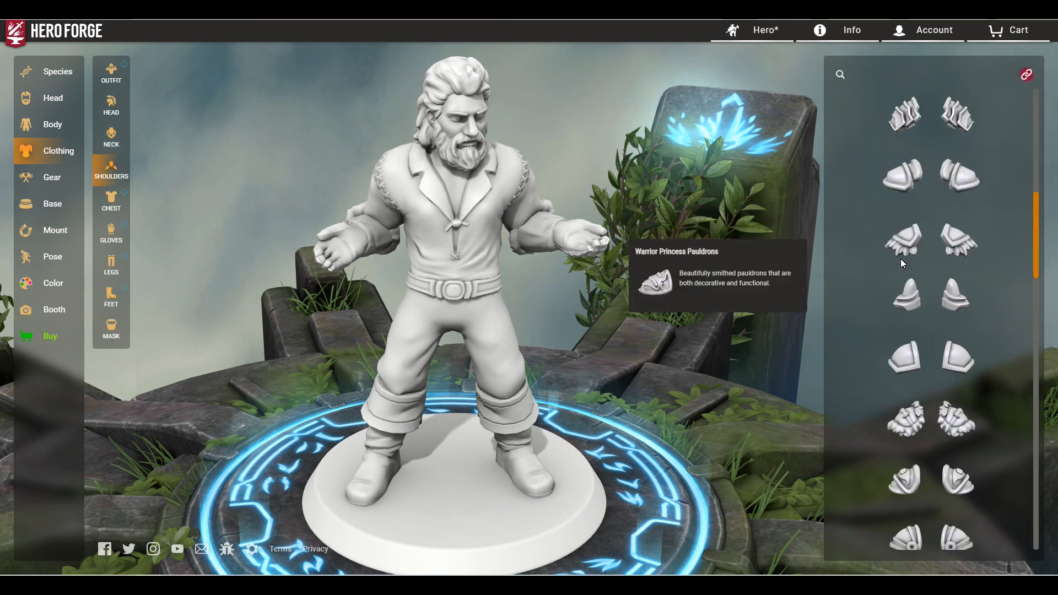
{"action": "left_click", "coordinate": [925, 405]}
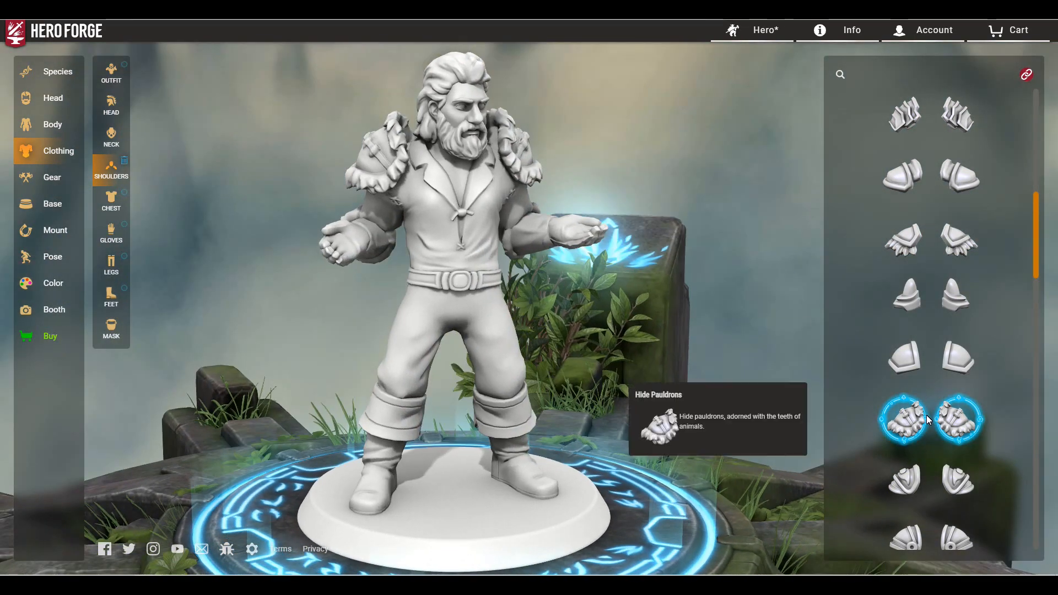
{"action": "left_click", "coordinate": [124, 161]}
Step: Look through the neck accessories among the chest clothing for something that suits the outfit
{"action": "left_click", "coordinate": [111, 142]}
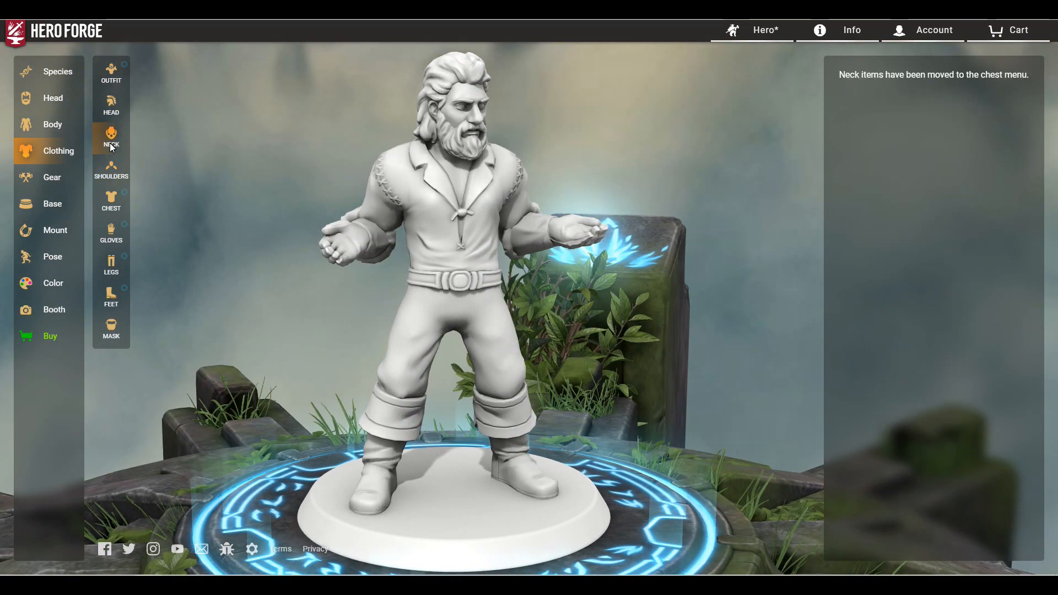
{"action": "left_click", "coordinate": [108, 191]}
{"action": "left_click", "coordinate": [955, 76]}
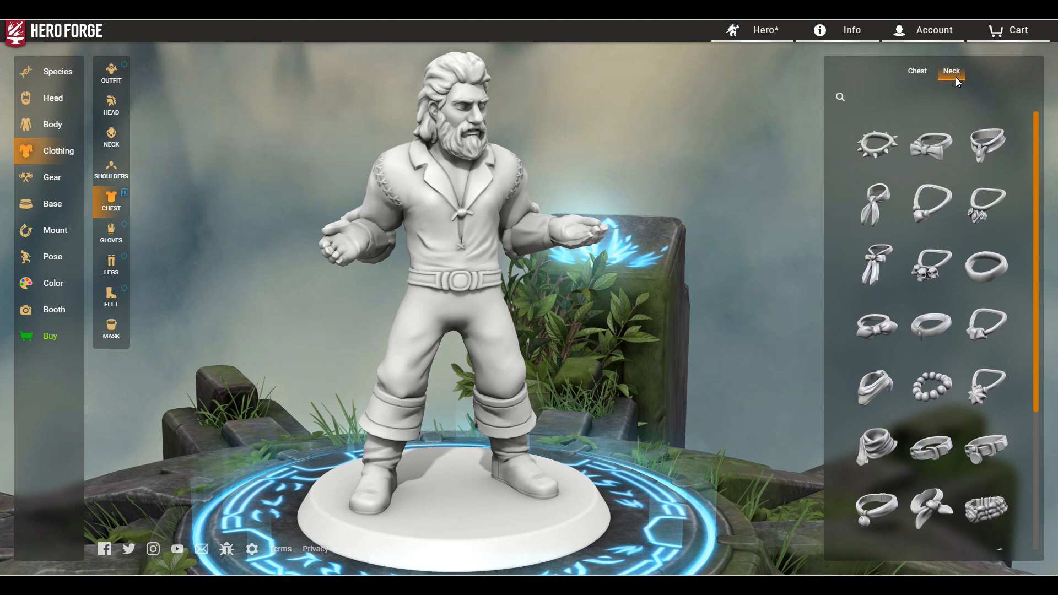
{"action": "scroll", "coordinate": [961, 210], "scroll_direction": "down", "scroll_amount": 3}
{"action": "left_click", "coordinate": [922, 355]}
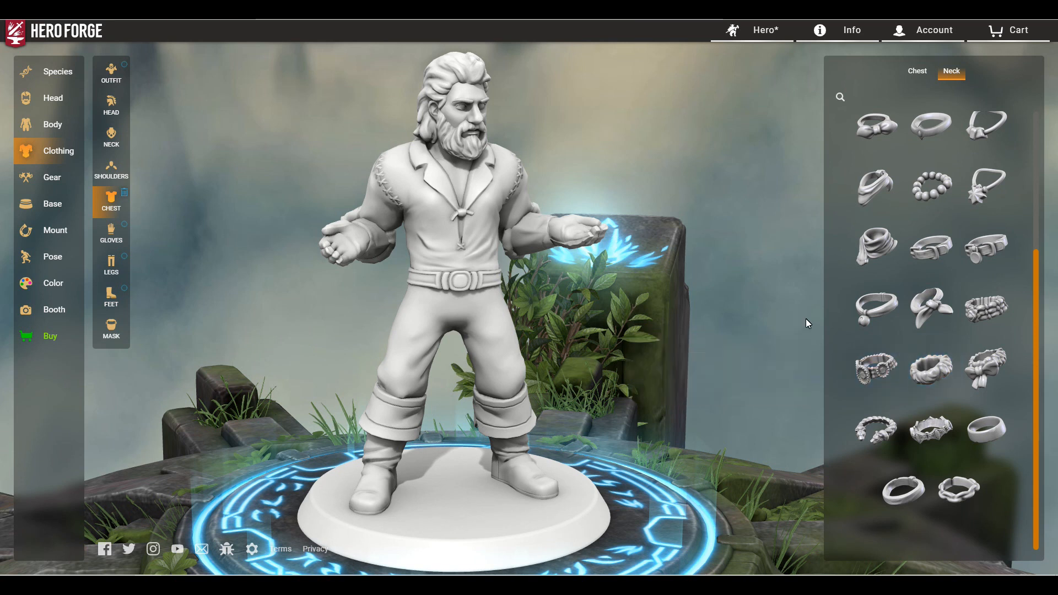
Step: Try the Hunting Bow in the two-handed drawn pose, and equip it in the figure's right hand only
{"action": "left_click", "coordinate": [50, 179]}
{"action": "left_click", "coordinate": [965, 114]}
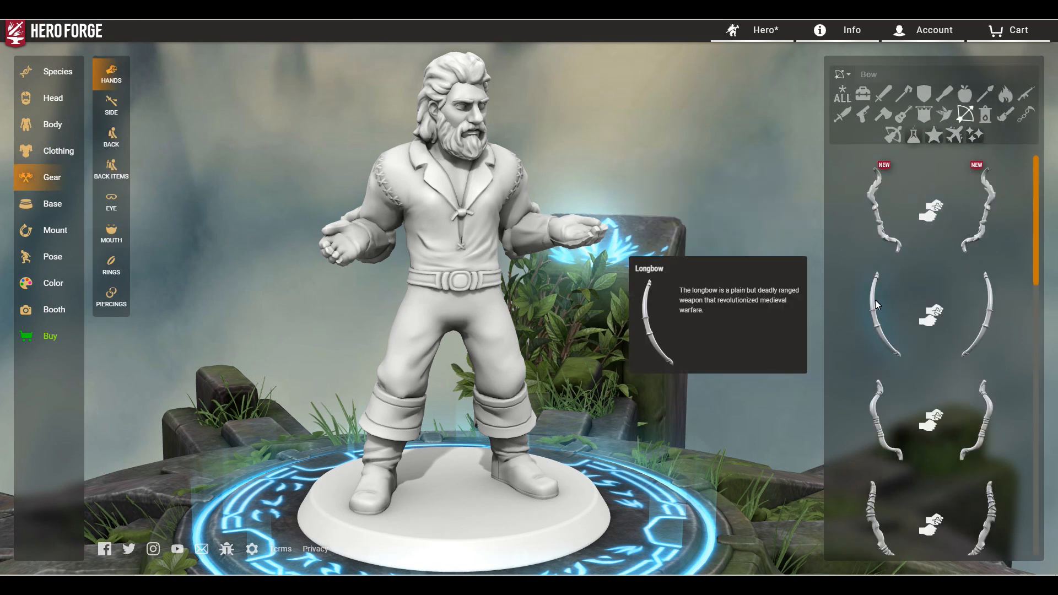
{"action": "scroll", "coordinate": [885, 386], "scroll_direction": "down", "scroll_amount": 2}
{"action": "left_click", "coordinate": [885, 386]}
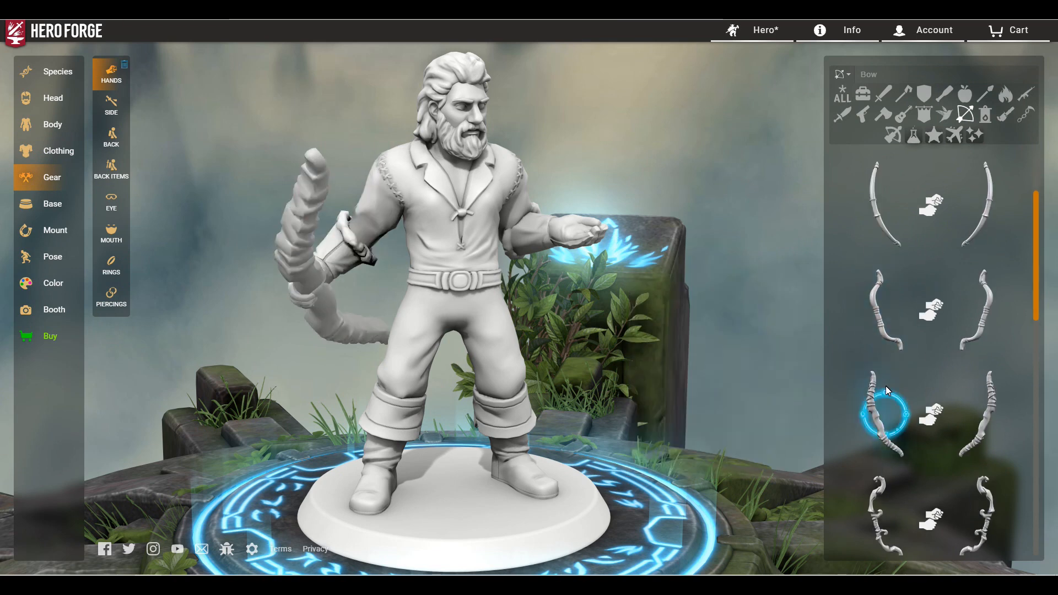
{"action": "left_click", "coordinate": [931, 413]}
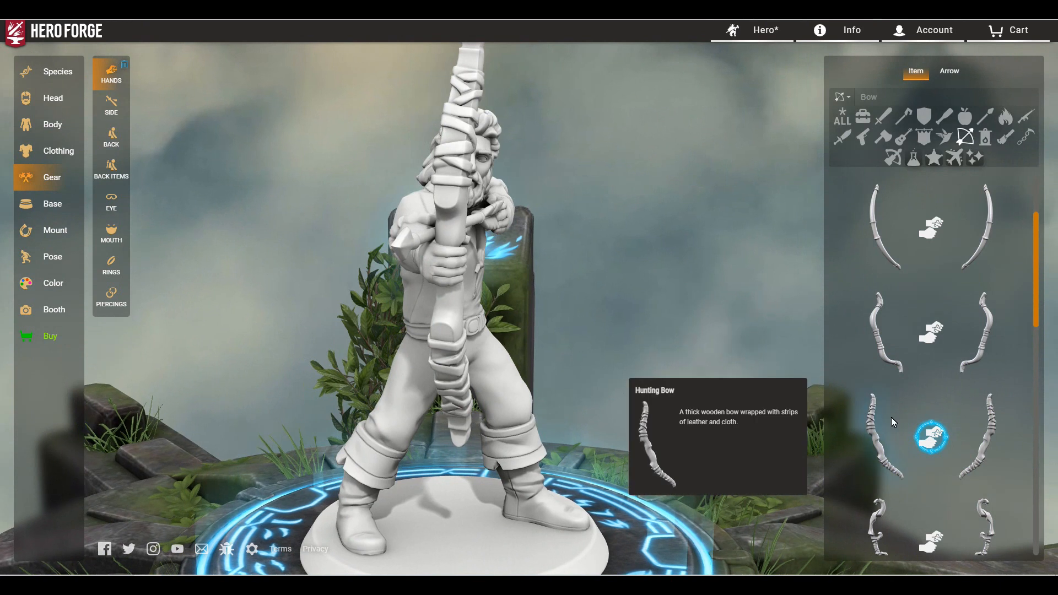
{"action": "left_click", "coordinate": [889, 419]}
Step: Look through the swords available for the figure's side
{"action": "left_click", "coordinate": [116, 121]}
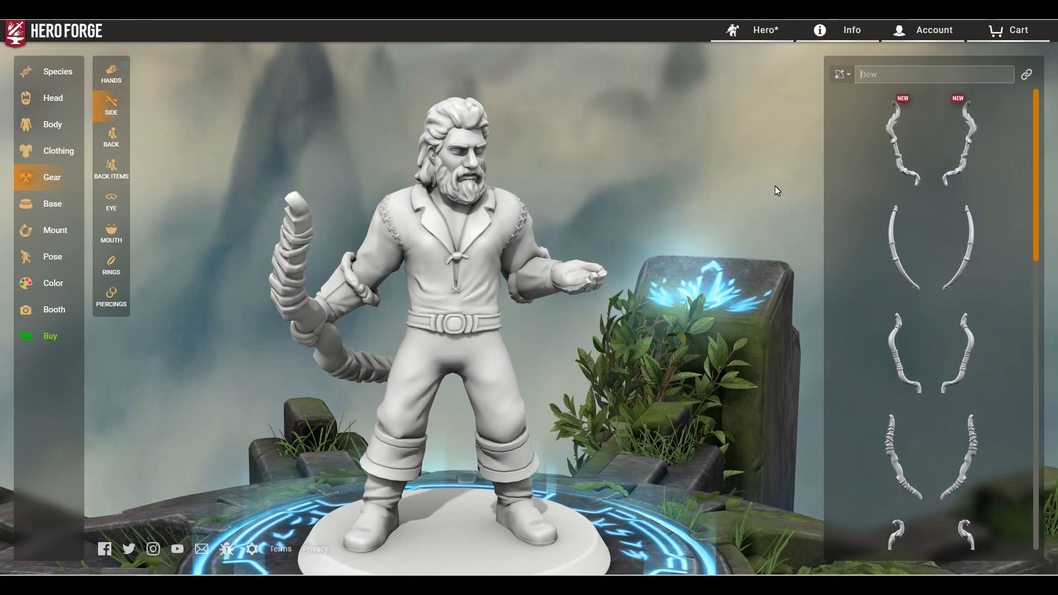
{"action": "left_click", "coordinate": [889, 94]}
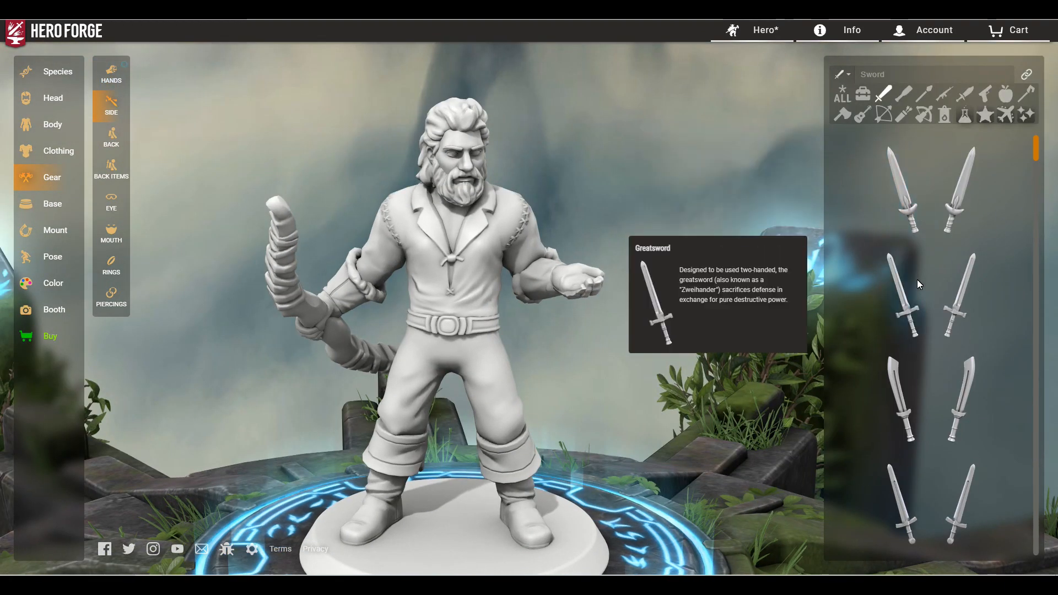
{"action": "scroll", "coordinate": [903, 286], "scroll_direction": "down", "scroll_amount": 1}
{"action": "scroll", "coordinate": [911, 298], "scroll_direction": "down", "scroll_amount": 4}
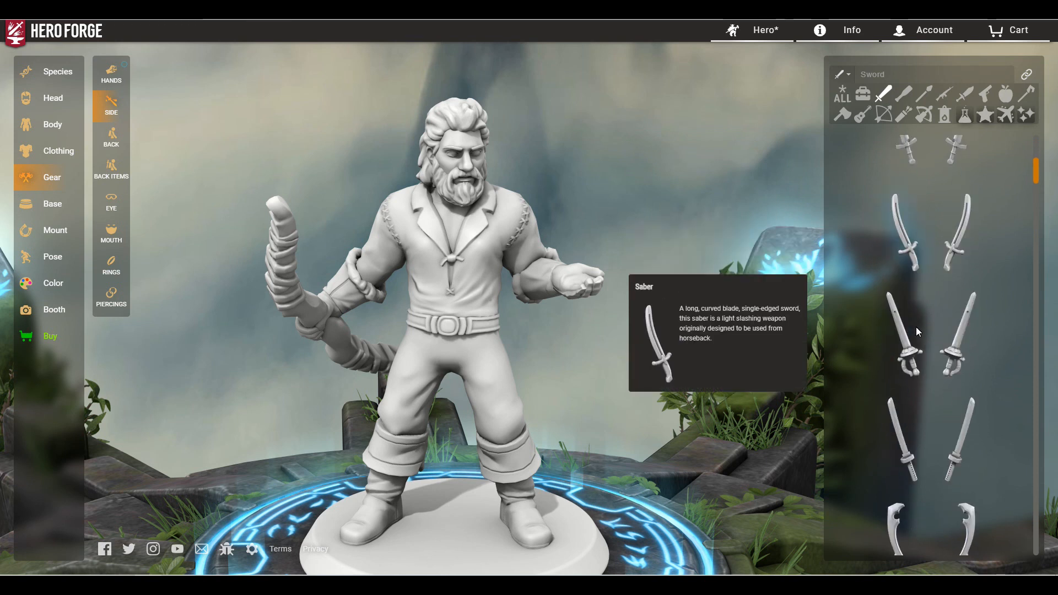
{"action": "scroll", "coordinate": [912, 302], "scroll_direction": "down", "scroll_amount": 4}
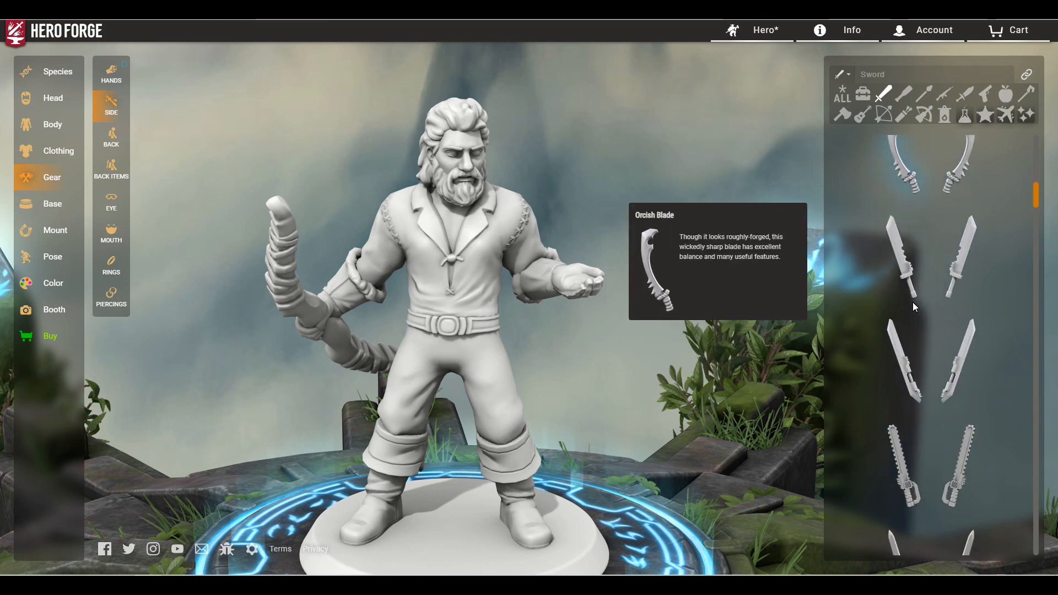
{"action": "scroll", "coordinate": [913, 302], "scroll_direction": "down", "scroll_amount": 2}
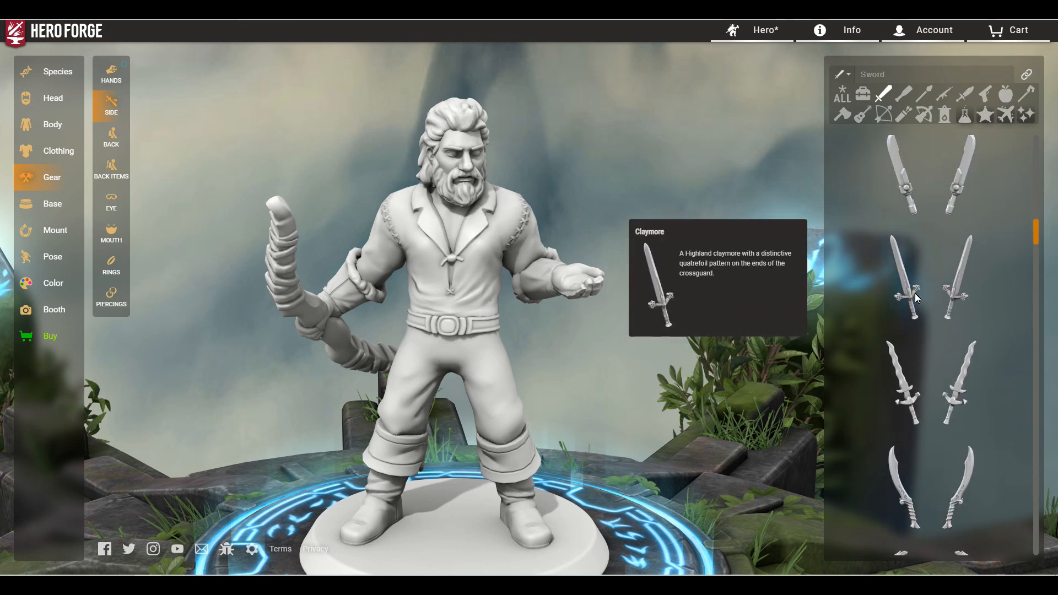
Step: Choose the Short Sword from the shortblades, try it on the right hip, and hang it at the figure's left hip
{"action": "left_click", "coordinate": [963, 103]}
{"action": "scroll", "coordinate": [908, 260], "scroll_direction": "down", "scroll_amount": 4}
{"action": "scroll", "coordinate": [910, 423], "scroll_direction": "up", "scroll_amount": 5}
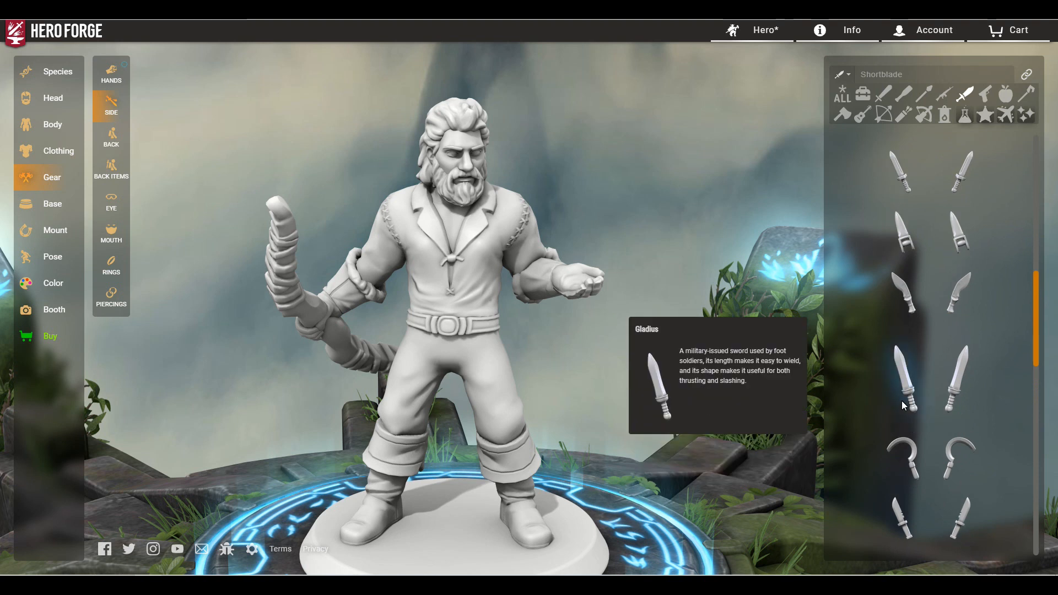
{"action": "scroll", "coordinate": [903, 408], "scroll_direction": "up", "scroll_amount": 4}
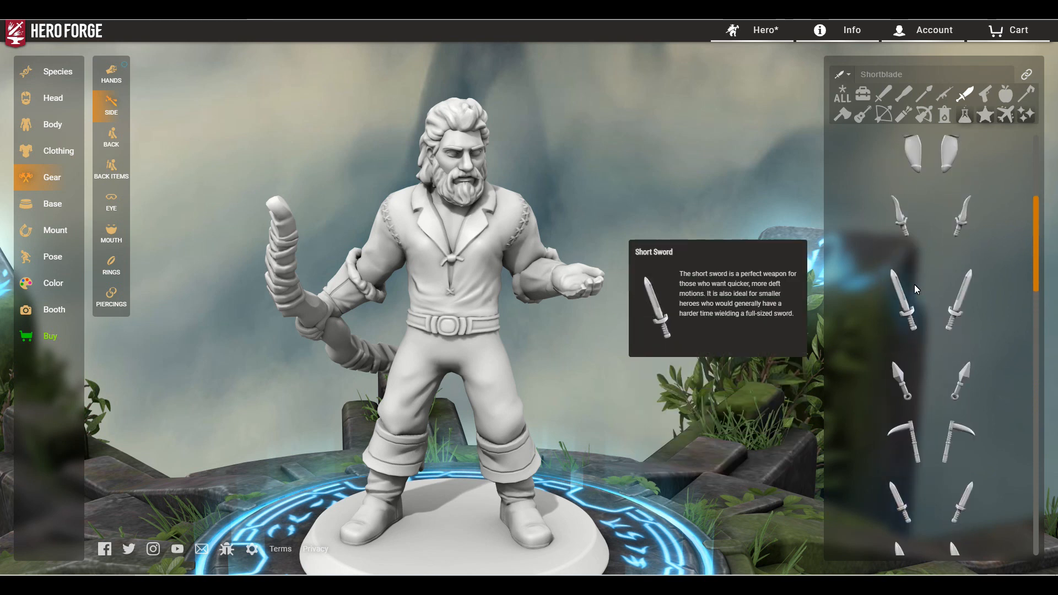
{"action": "scroll", "coordinate": [914, 411], "scroll_direction": "up", "scroll_amount": 2}
{"action": "left_click", "coordinate": [913, 411]}
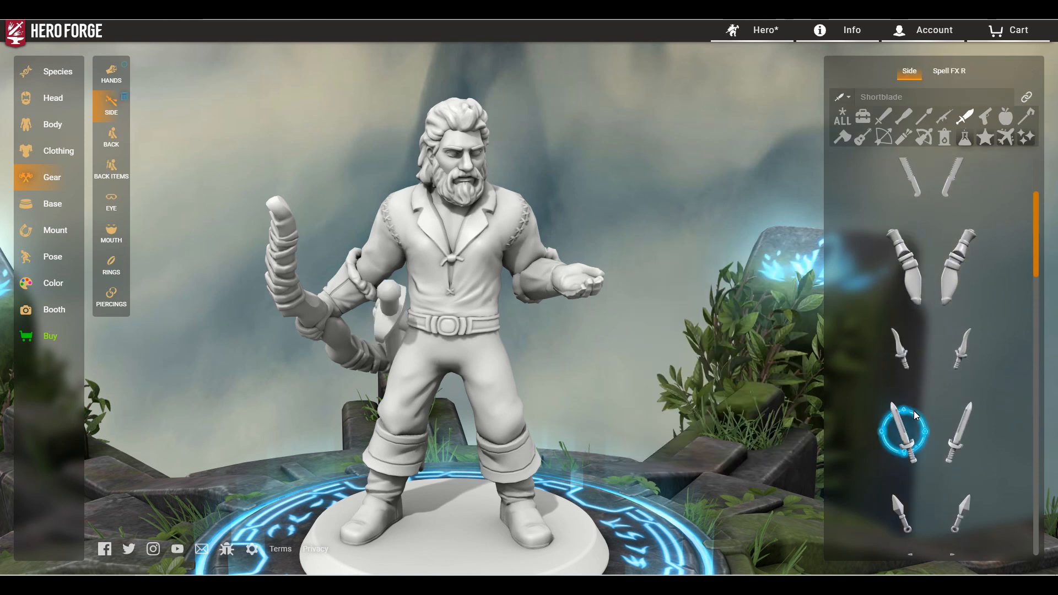
{"action": "left_click", "coordinate": [955, 424]}
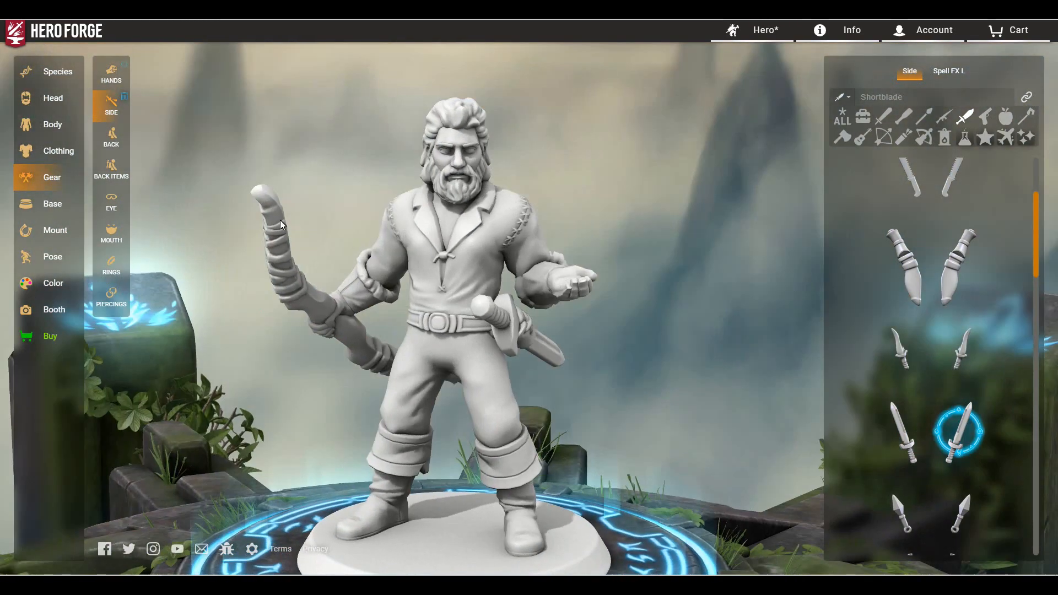
Step: Look through the miscellaneous back items for something suitable for the figure to carry
{"action": "left_click", "coordinate": [104, 175]}
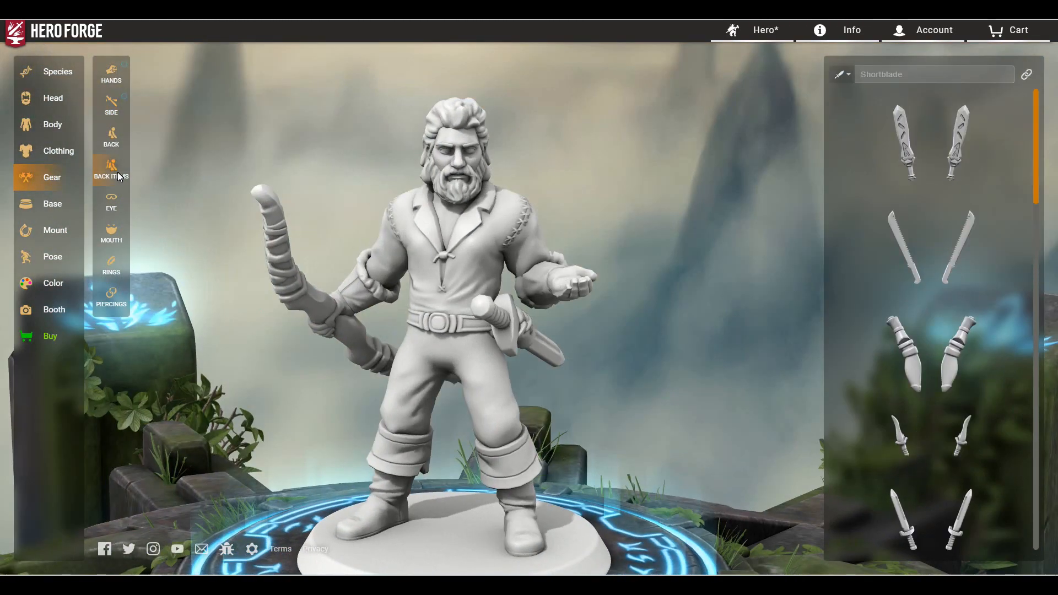
{"action": "left_click", "coordinate": [841, 75]}
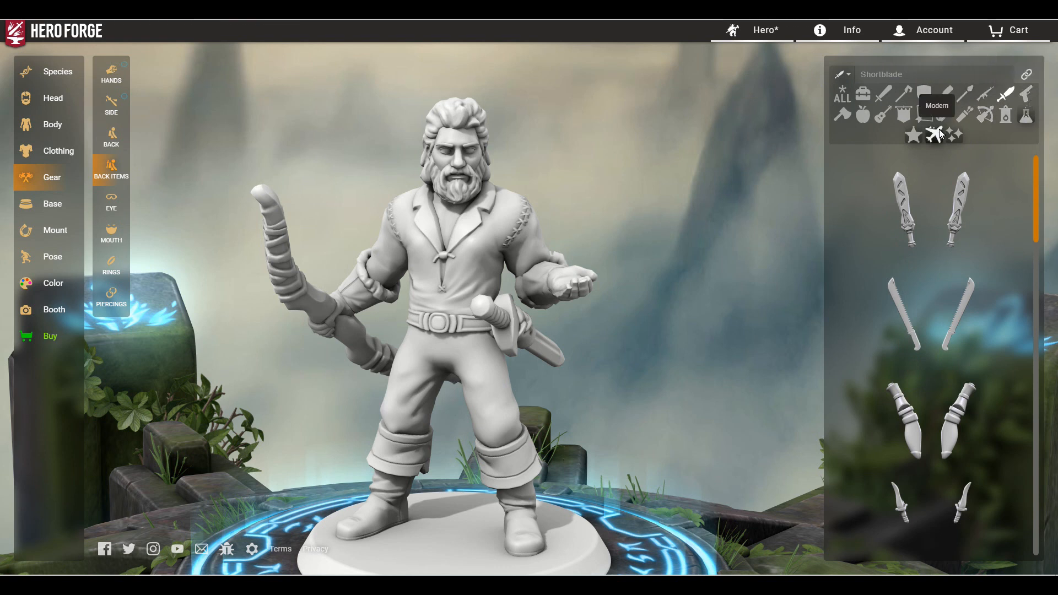
{"action": "left_click", "coordinate": [864, 102]}
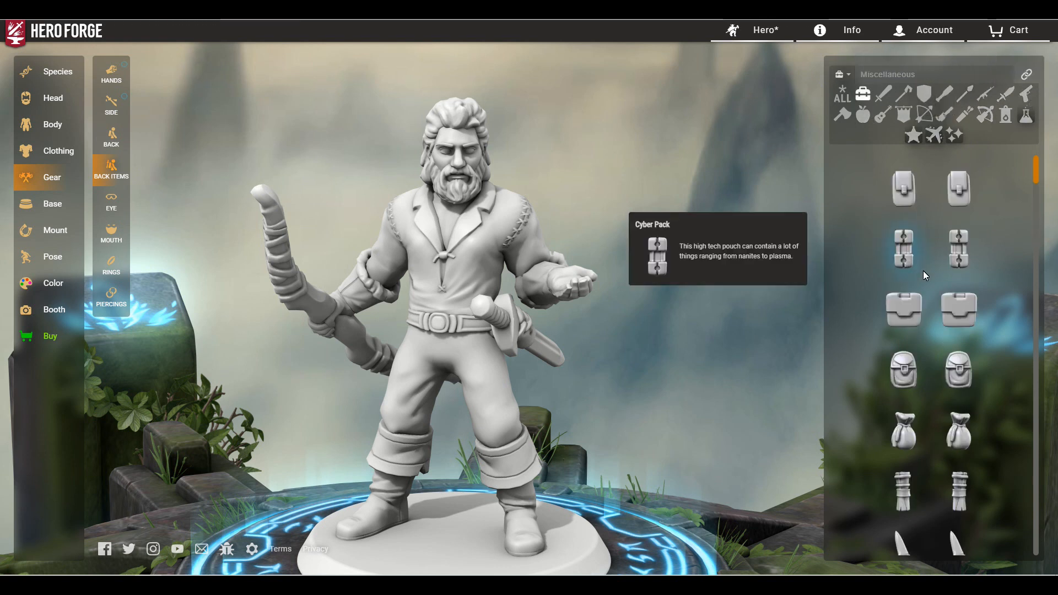
{"action": "scroll", "coordinate": [924, 270], "scroll_direction": "down", "scroll_amount": 3}
{"action": "scroll", "coordinate": [923, 270], "scroll_direction": "down", "scroll_amount": 6}
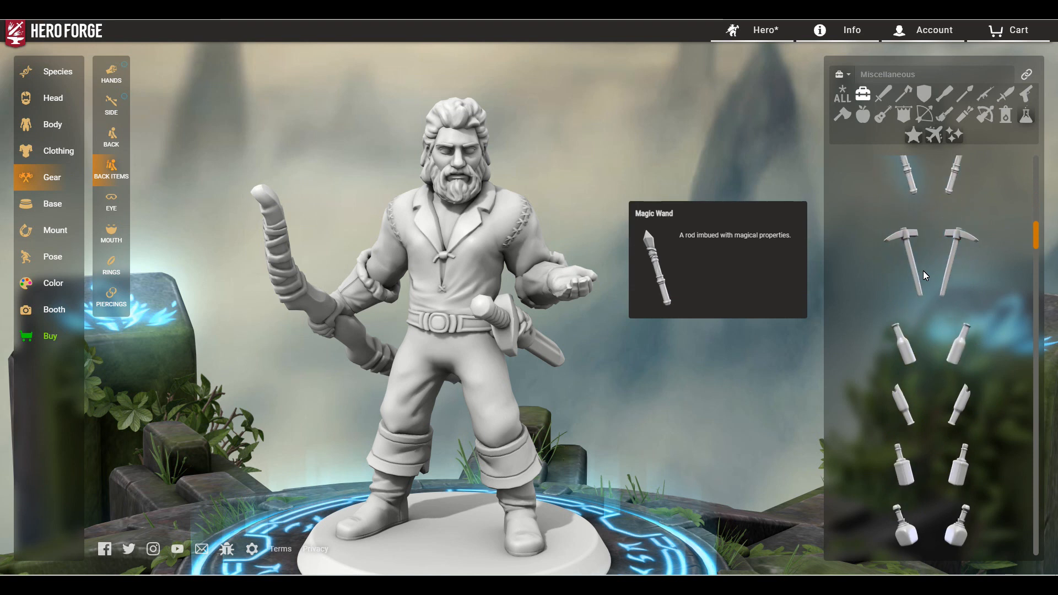
{"action": "scroll", "coordinate": [924, 270], "scroll_direction": "down", "scroll_amount": 5}
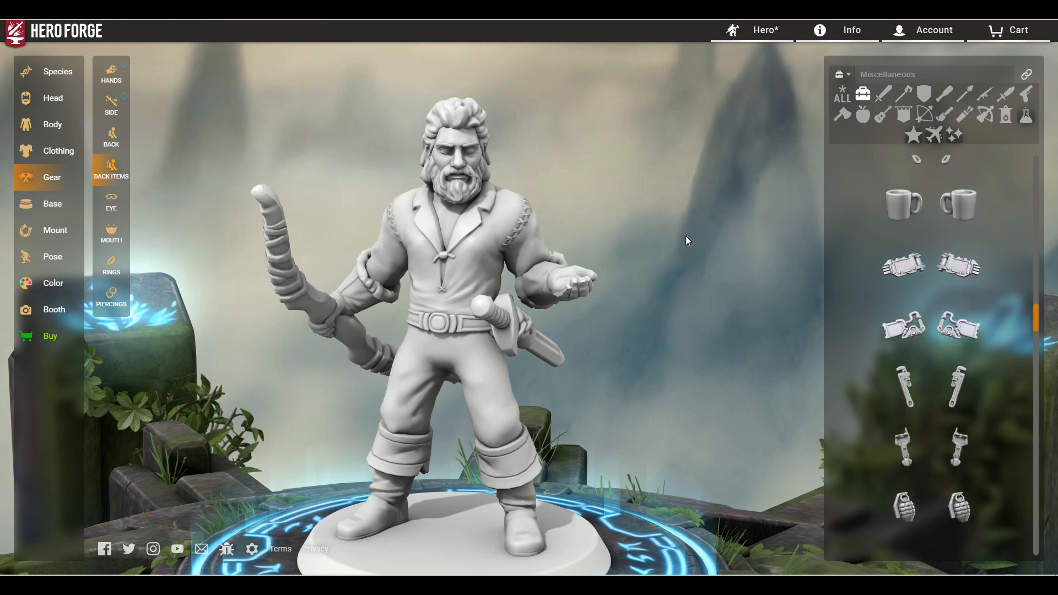
{"action": "scroll", "coordinate": [836, 288], "scroll_direction": "down", "scroll_amount": 8}
{"action": "scroll", "coordinate": [835, 287], "scroll_direction": "down", "scroll_amount": 6}
{"action": "scroll", "coordinate": [835, 287], "scroll_direction": "down", "scroll_amount": 3}
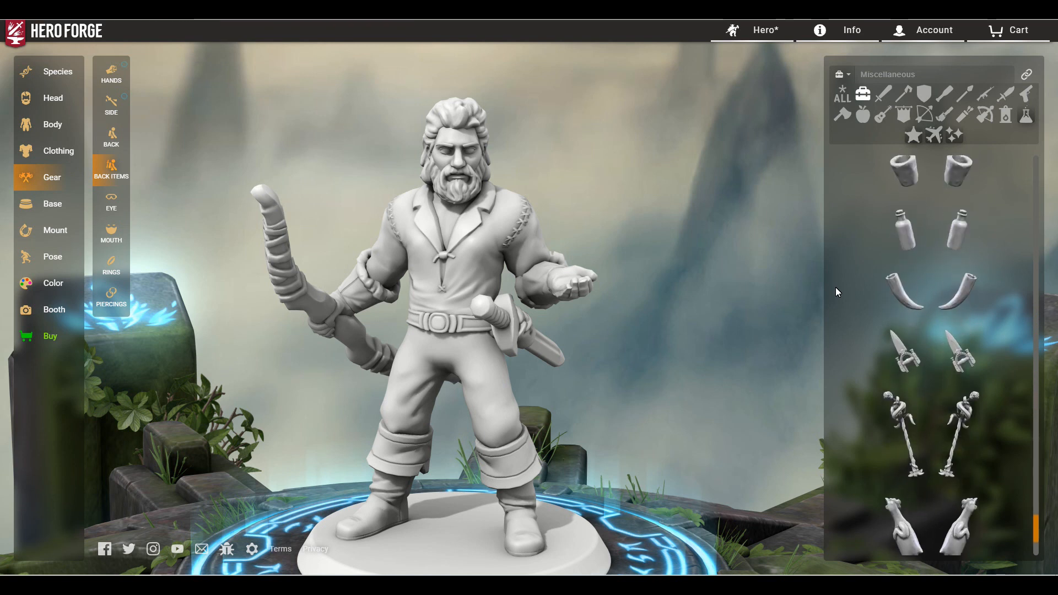
Step: Equip the strapped cylindrical quiver on the figure's back, behind the right shoulder
{"action": "left_click", "coordinate": [964, 115]}
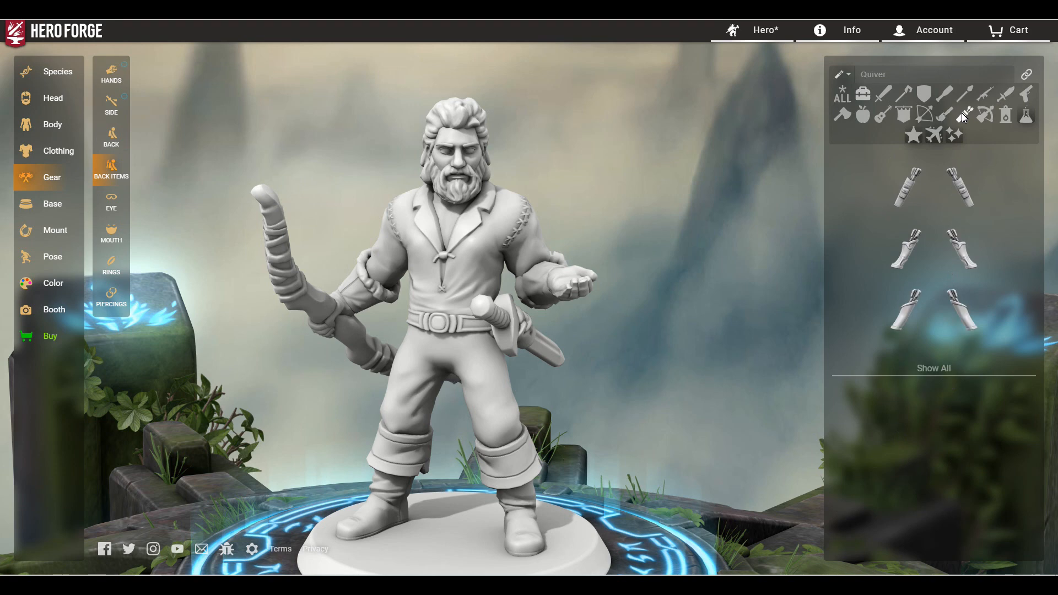
{"action": "left_click", "coordinate": [907, 187]}
{"action": "left_click_drag", "start_coordinate": [211, 272], "coordinate": [643, 256]}
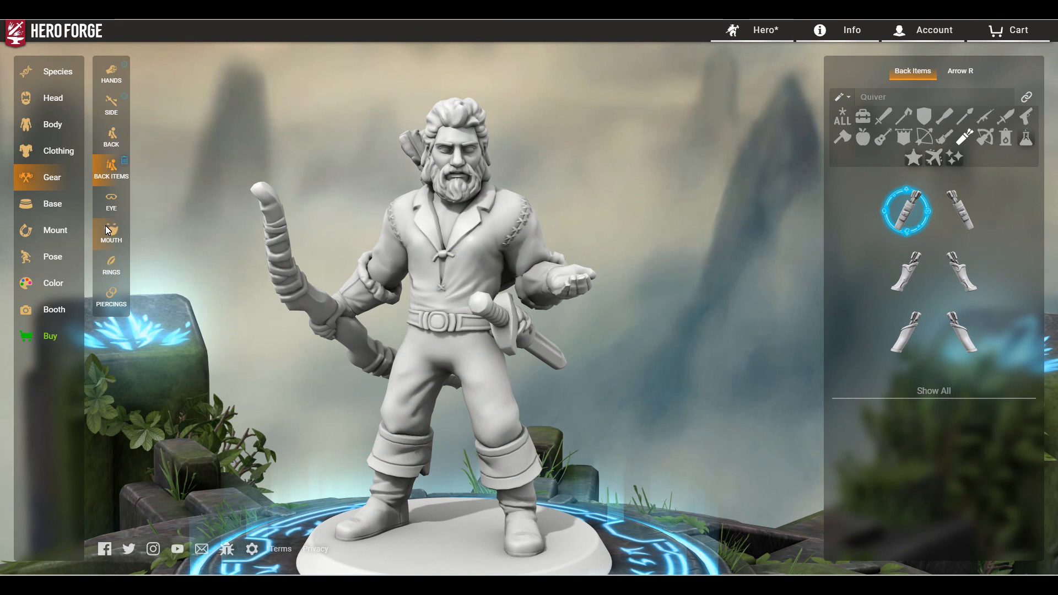
Step: Pose the figure holding the bow lowered with an arrow nocked, and check the advanced and eye pose options
{"action": "left_click", "coordinate": [112, 201]}
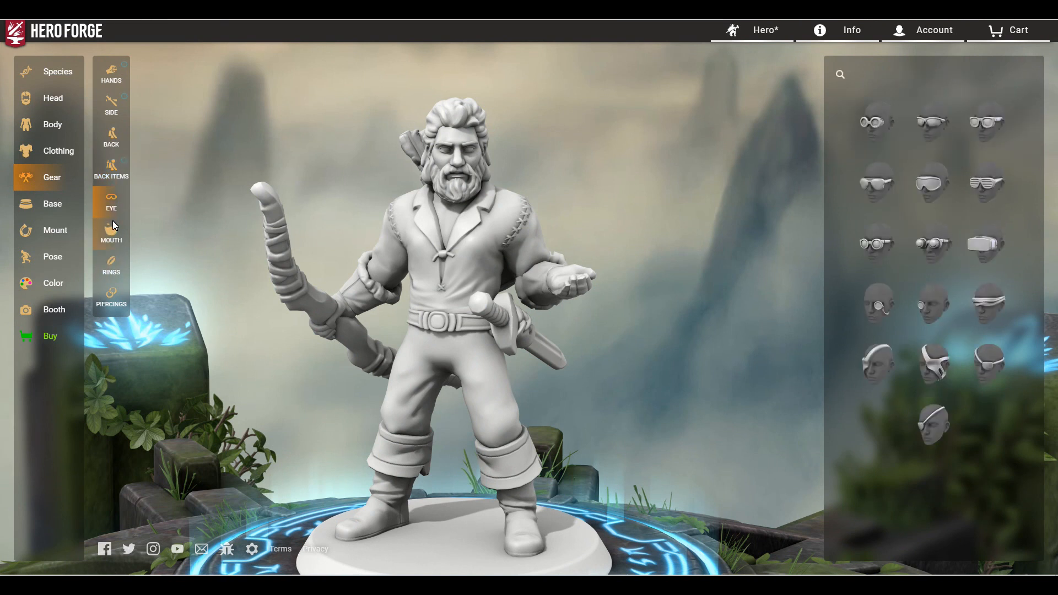
{"action": "left_click", "coordinate": [53, 257]}
{"action": "left_click", "coordinate": [970, 249]}
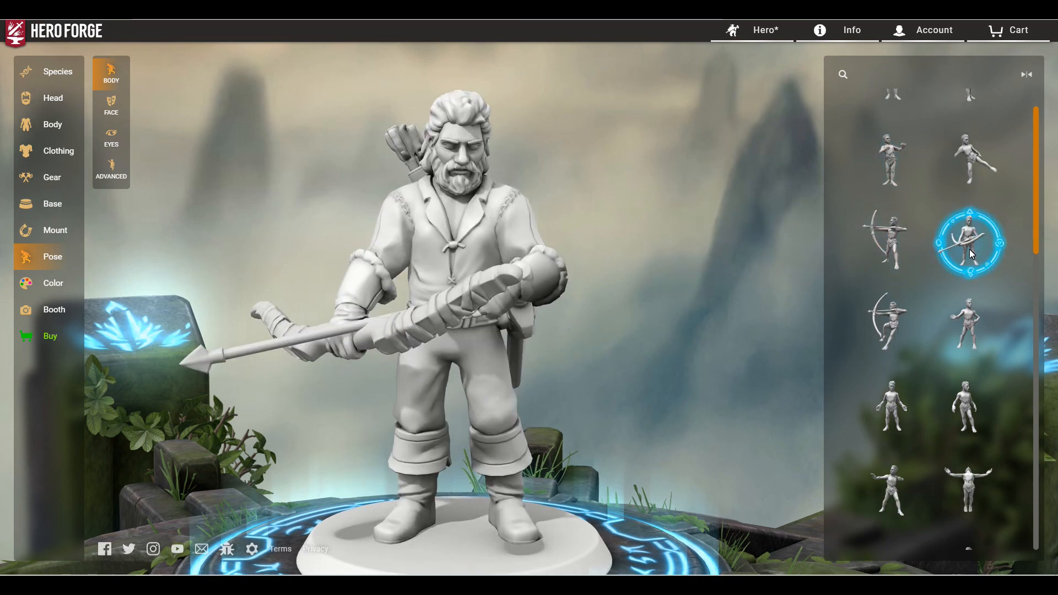
{"action": "left_click_drag", "start_coordinate": [710, 241], "coordinate": [668, 239]}
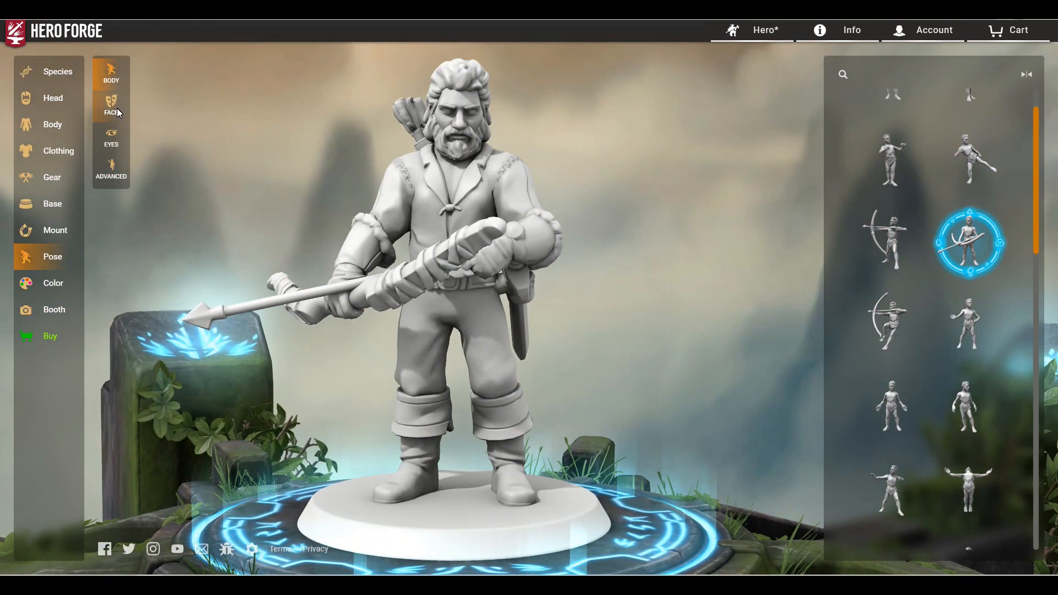
{"action": "left_click", "coordinate": [112, 175]}
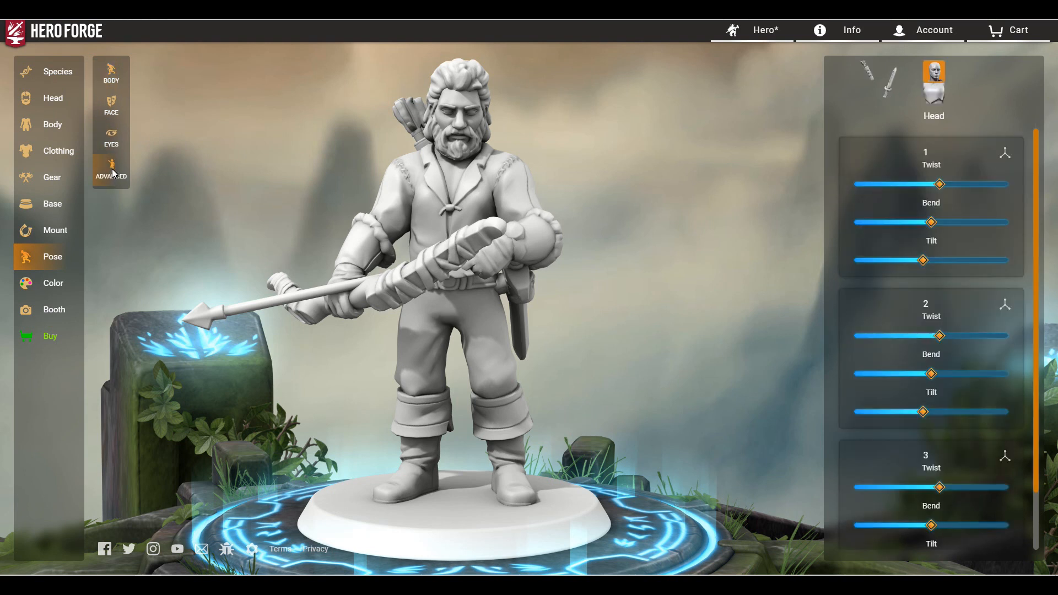
{"action": "left_click", "coordinate": [112, 136]}
Step: Color the figure's body with the Human preset that has light skin and black hair and beard
{"action": "left_click", "coordinate": [65, 270]}
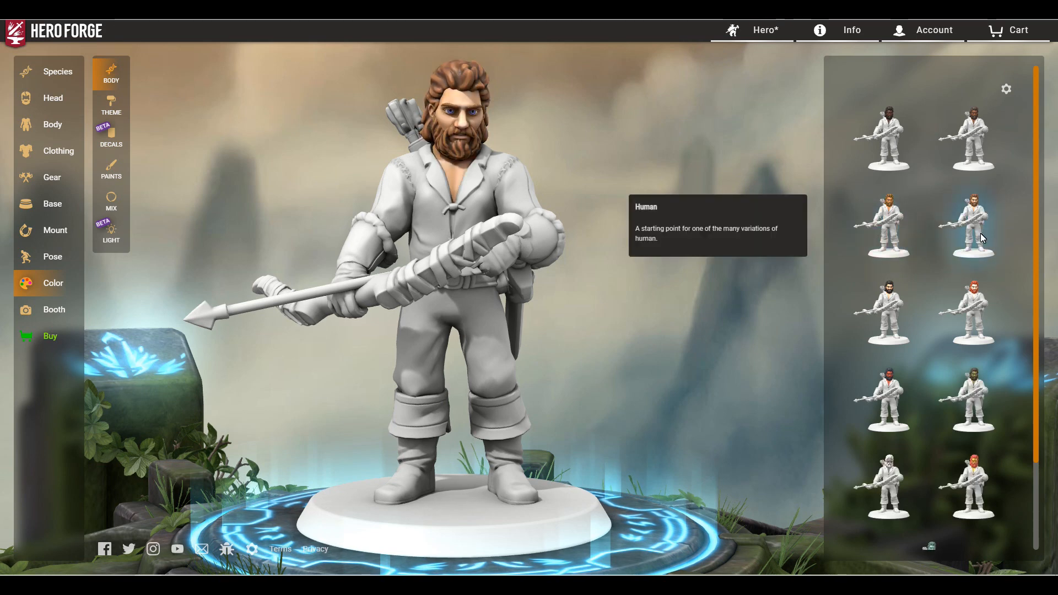
{"action": "left_click", "coordinate": [907, 312]}
{"action": "mouse_move", "coordinate": [560, 264]}
{"action": "left_mouse_down"}
{"action": "mouse_move", "coordinate": [458, 288]}
{"action": "mouse_move", "coordinate": [674, 272]}
{"action": "left_mouse_up"}
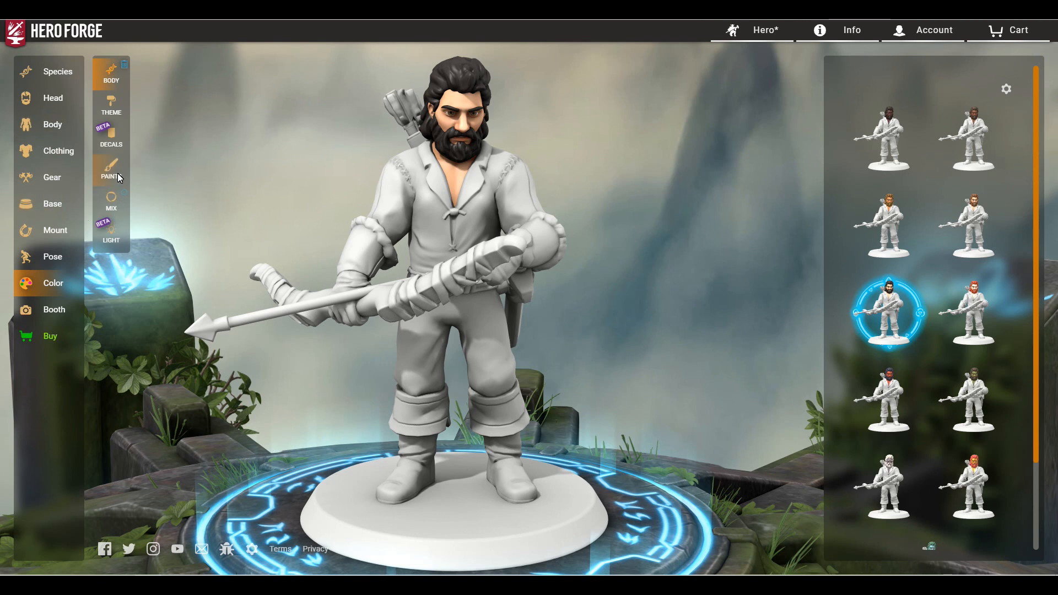
Step: Paint the shirt's body and sleeves in dark green fabric
{"action": "left_click", "coordinate": [111, 171]}
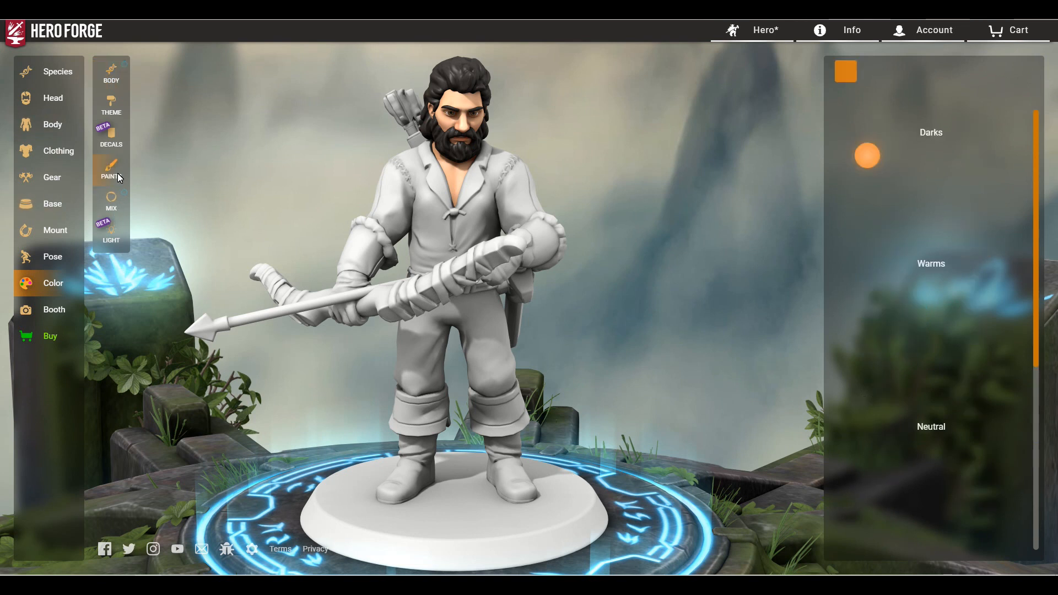
{"action": "left_click", "coordinate": [494, 217]}
{"action": "left_click", "coordinate": [521, 195]}
{"action": "mouse_move", "coordinate": [521, 195]}
{"action": "left_mouse_down"}
{"action": "mouse_move", "coordinate": [432, 153]}
{"action": "mouse_move", "coordinate": [283, 158]}
{"action": "mouse_move", "coordinate": [633, 161]}
{"action": "mouse_move", "coordinate": [699, 190]}
{"action": "left_mouse_up"}
Step: Try other leather browns, and paint the trousers in a dark brown leather
{"action": "left_click", "coordinate": [870, 72]}
{"action": "left_click", "coordinate": [904, 157]}
{"action": "left_click", "coordinate": [870, 187]}
{"action": "left_click", "coordinate": [501, 361]}
{"action": "left_click", "coordinate": [499, 359]}
{"action": "mouse_move", "coordinate": [499, 359]}
{"action": "left_mouse_down"}
{"action": "mouse_move", "coordinate": [520, 317]}
{"action": "mouse_move", "coordinate": [405, 311]}
{"action": "mouse_move", "coordinate": [469, 289]}
{"action": "mouse_move", "coordinate": [587, 303]}
{"action": "mouse_move", "coordinate": [520, 419]}
{"action": "left_mouse_up"}
{"action": "left_click", "coordinate": [966, 219]}
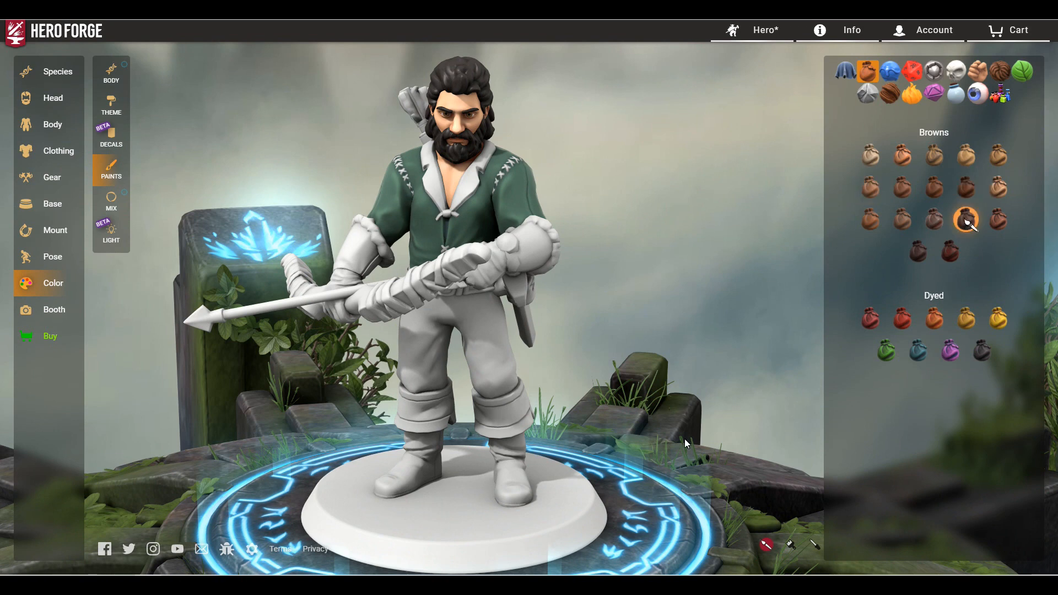
{"action": "left_click", "coordinate": [496, 356]}
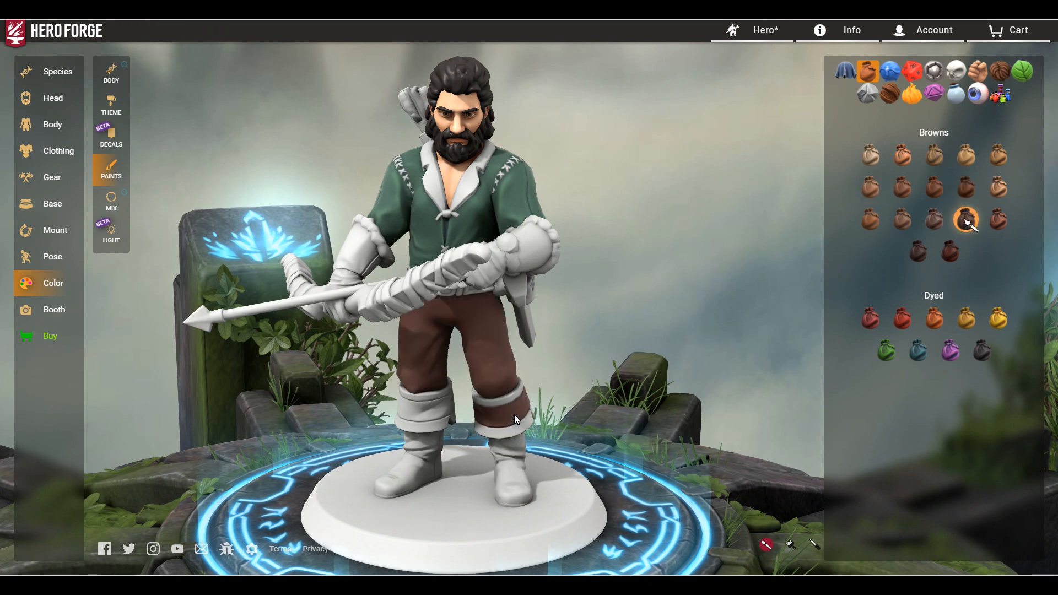
Step: Paint the boots and their folded cuffs in the same dark brown leather
{"action": "left_click", "coordinate": [494, 471]}
{"action": "left_click", "coordinate": [418, 417]}
{"action": "left_click_drag", "start_coordinate": [418, 418], "coordinate": [641, 354]}
Step: Paint the upper and lower trim of both boot cuffs in a light orange-tan leather
{"action": "left_click", "coordinate": [903, 155]}
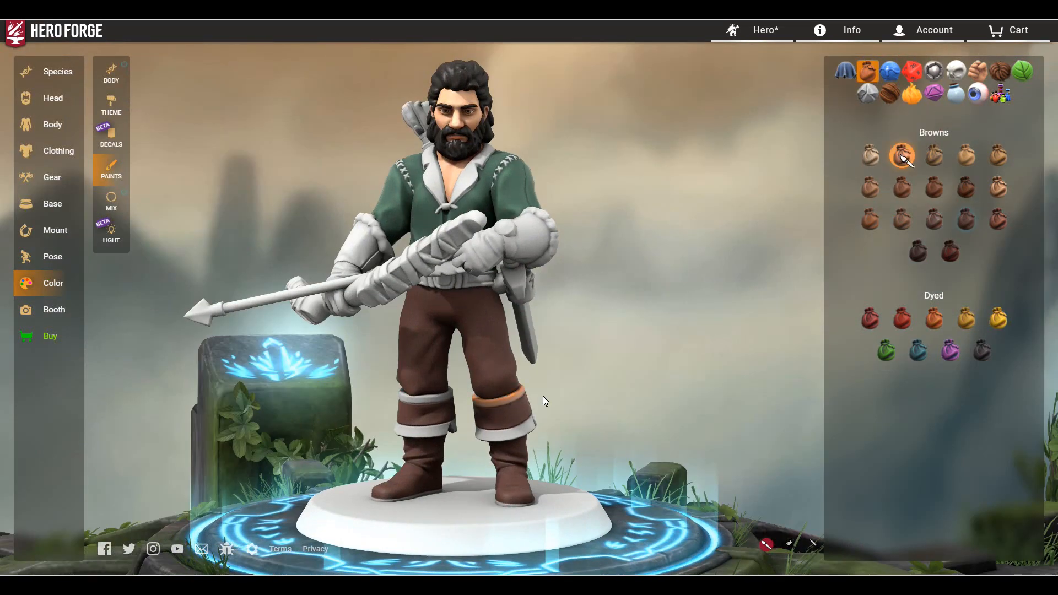
{"action": "left_click", "coordinate": [998, 187]}
{"action": "left_click", "coordinate": [504, 398]}
{"action": "left_click", "coordinate": [511, 437]}
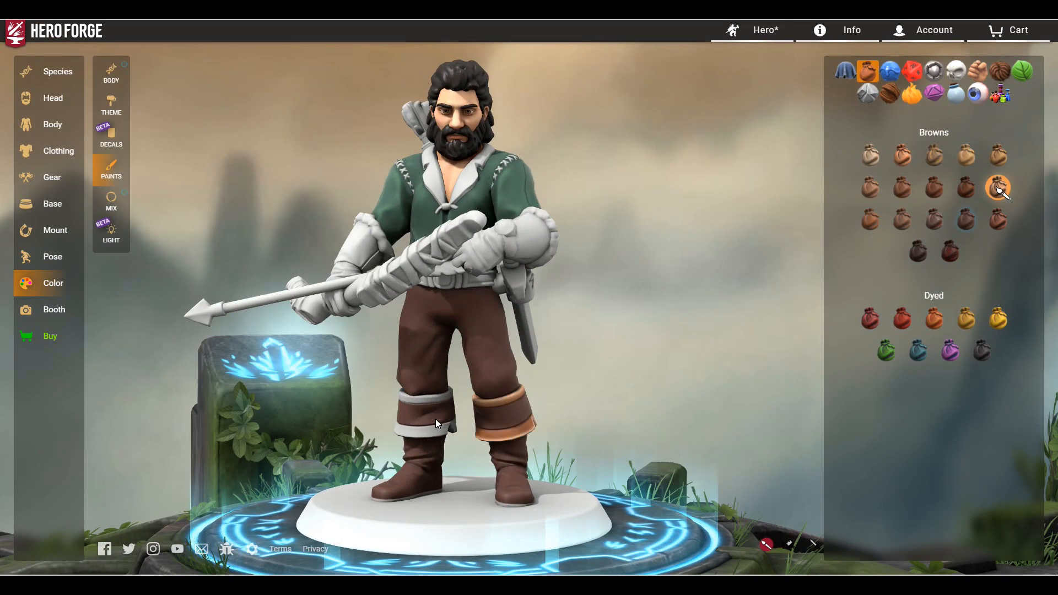
{"action": "left_click_drag", "start_coordinate": [437, 432], "coordinate": [584, 323]}
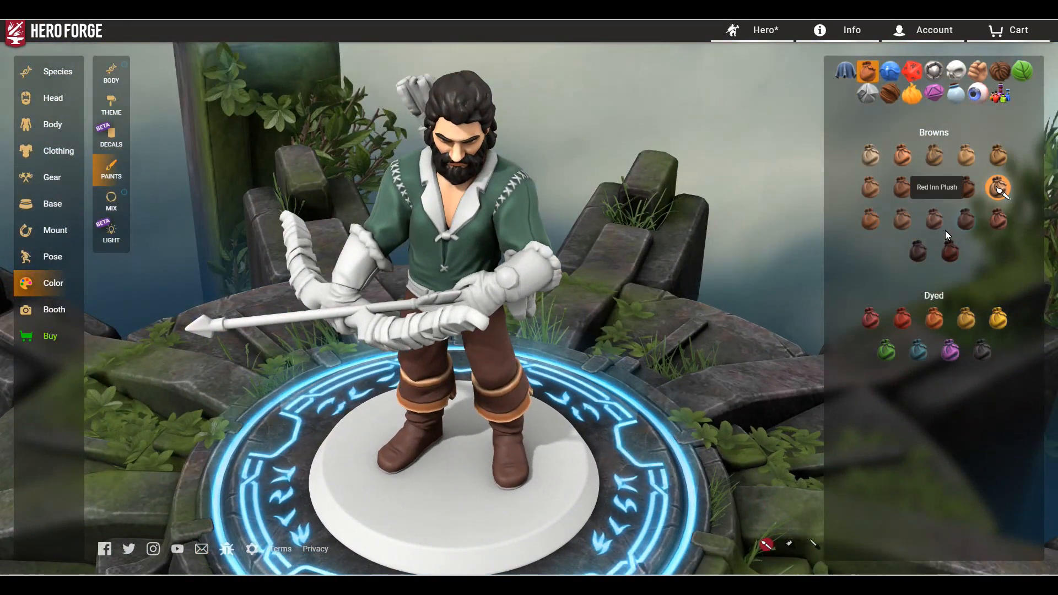
Step: Paint the forearm guards and gloves on both arms in the dark brown leather used for the trousers
{"action": "left_click", "coordinate": [966, 220]}
{"action": "left_click", "coordinate": [528, 273]}
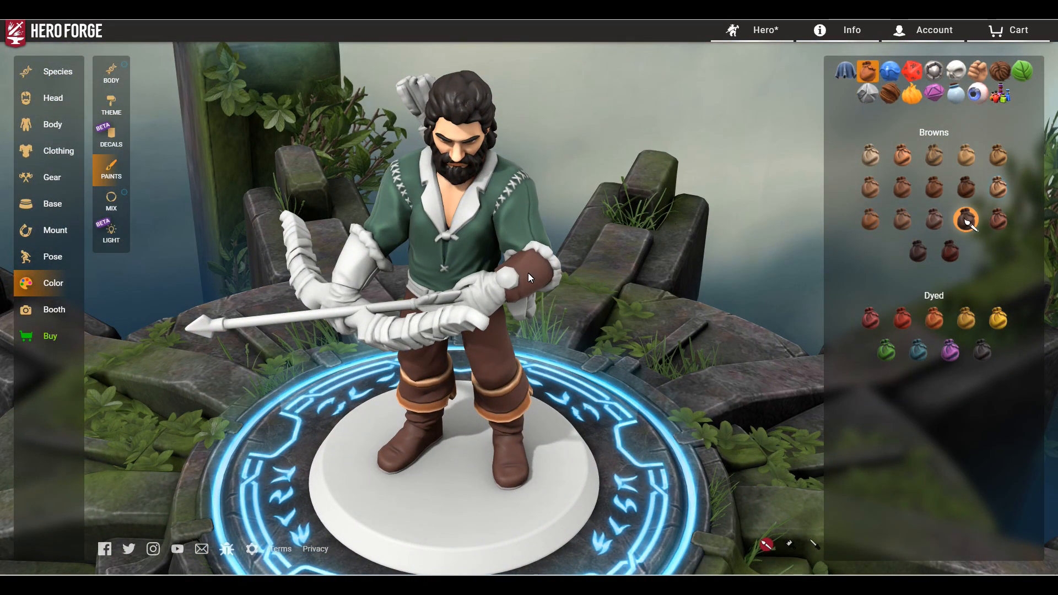
{"action": "left_click", "coordinate": [491, 293]}
{"action": "left_click", "coordinate": [331, 306]}
{"action": "left_click_drag", "start_coordinate": [309, 232], "coordinate": [576, 223]}
{"action": "left_click", "coordinate": [521, 211]}
{"action": "left_click", "coordinate": [432, 346]}
{"action": "left_click_drag", "start_coordinate": [626, 262], "coordinate": [302, 193]}
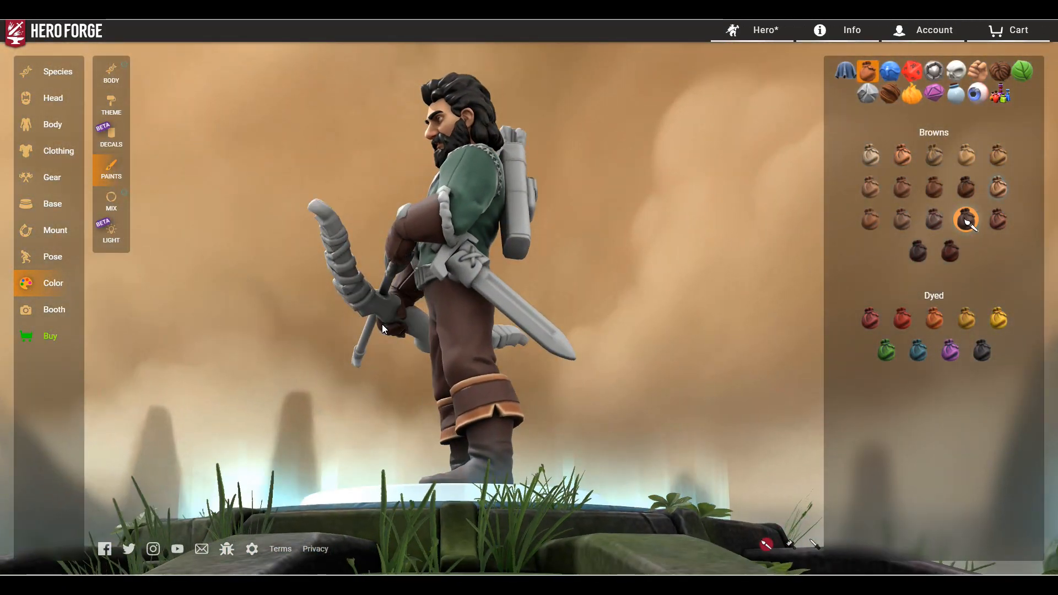
{"action": "left_click_drag", "start_coordinate": [382, 324], "coordinate": [650, 239]}
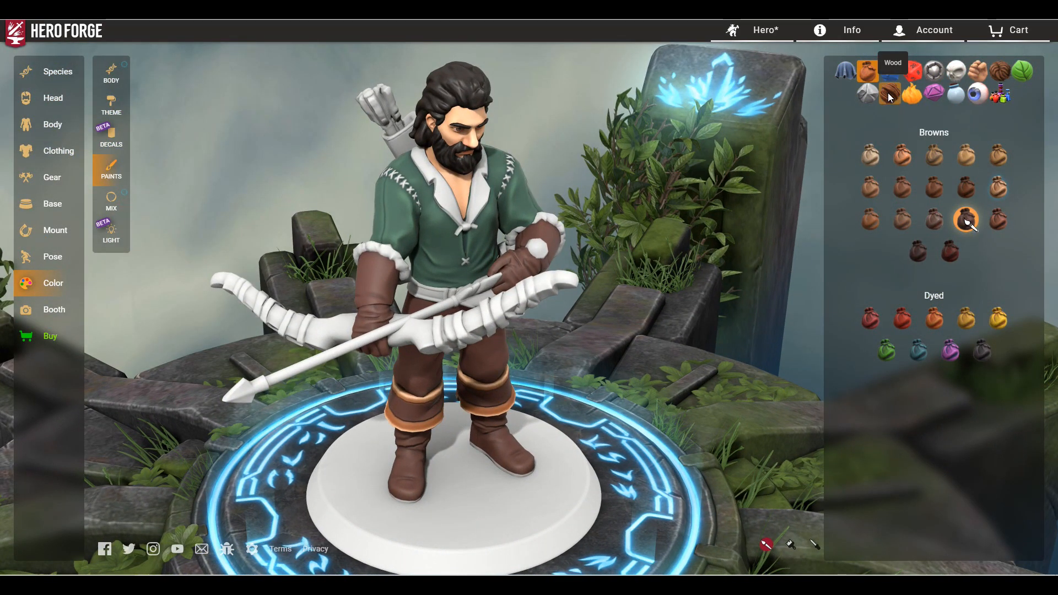
Step: Paint the fur trim on both forearm guards with the Walnut Brunette hair color
{"action": "left_click", "coordinate": [1000, 71]}
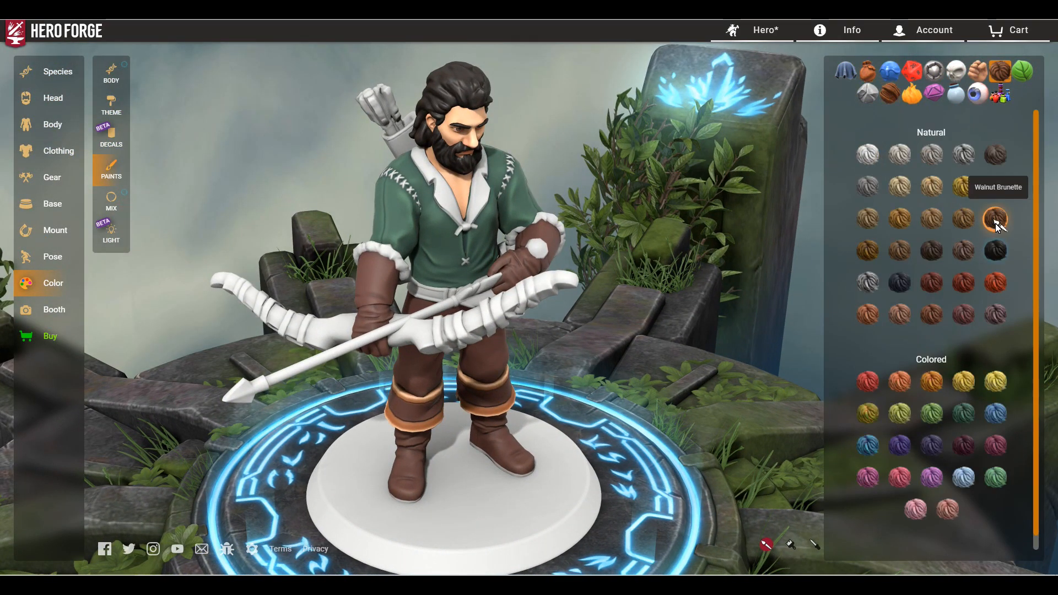
{"action": "left_click", "coordinate": [995, 223]}
{"action": "left_click", "coordinate": [558, 224]}
{"action": "left_click", "coordinate": [390, 253]}
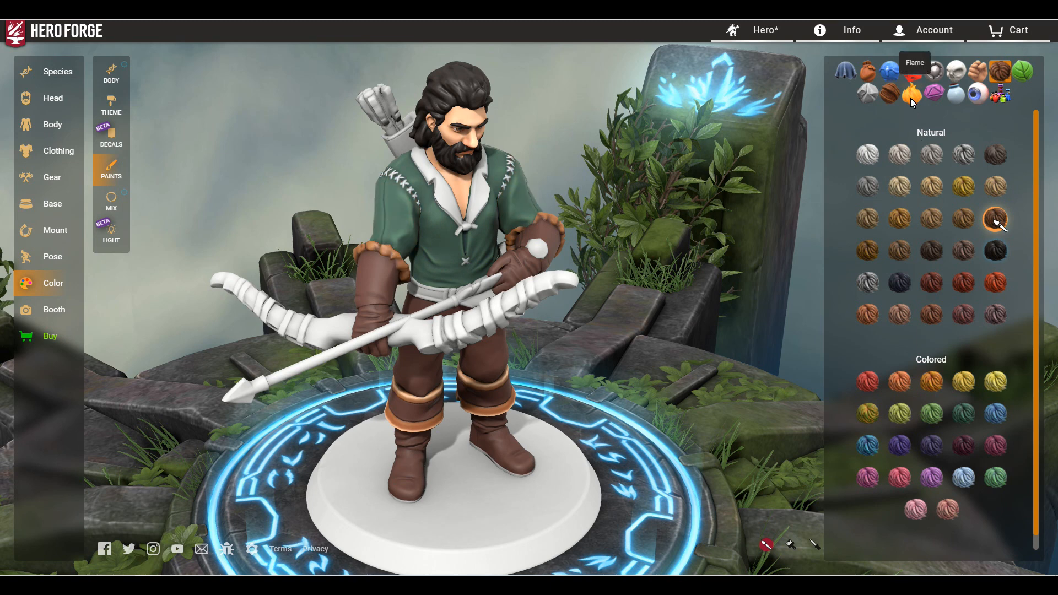
Step: Paint the round stud on the left forearm guard in the light orange-tan leather
{"action": "left_click", "coordinate": [868, 70]}
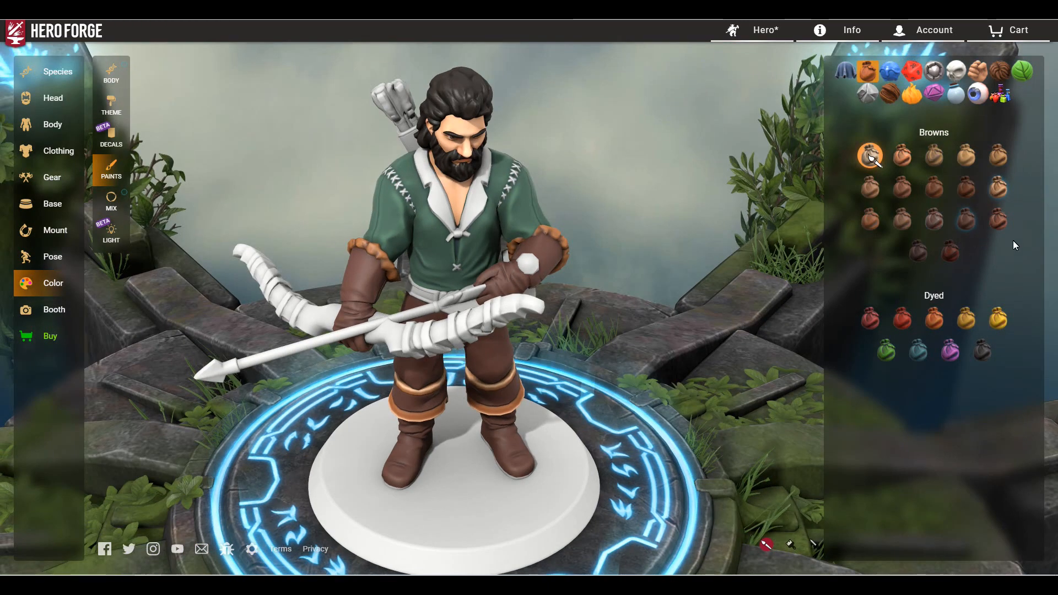
{"action": "left_click", "coordinate": [999, 187]}
{"action": "left_click_drag", "start_coordinate": [527, 259], "coordinate": [683, 163]}
Step: Paint the shirt's collar, shoulder stitching and front lacing in an orange-brown fabric from the dark shades
{"action": "left_click", "coordinate": [845, 70]}
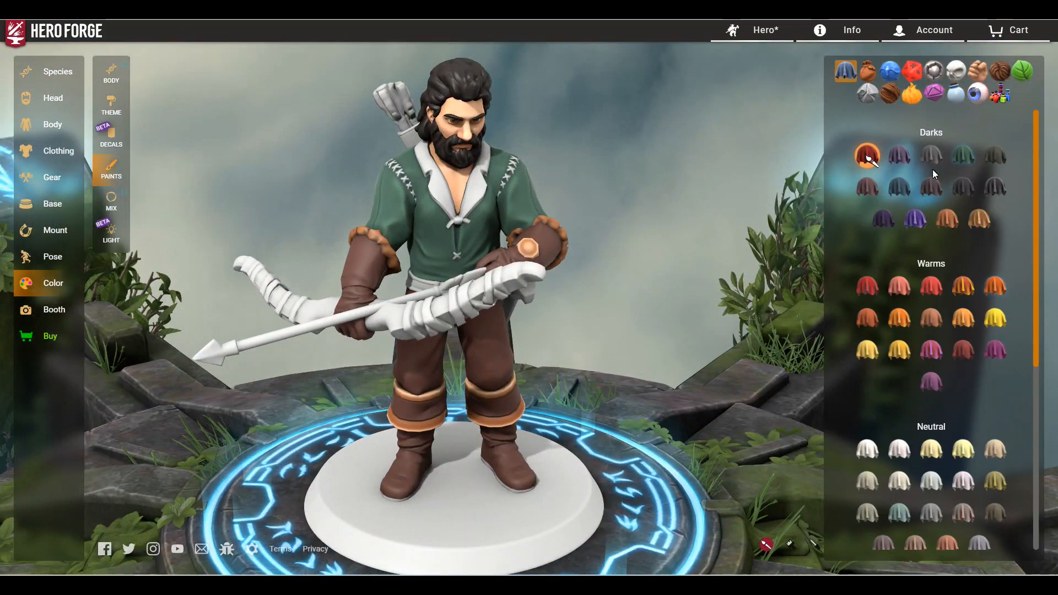
{"action": "left_click", "coordinate": [949, 221]}
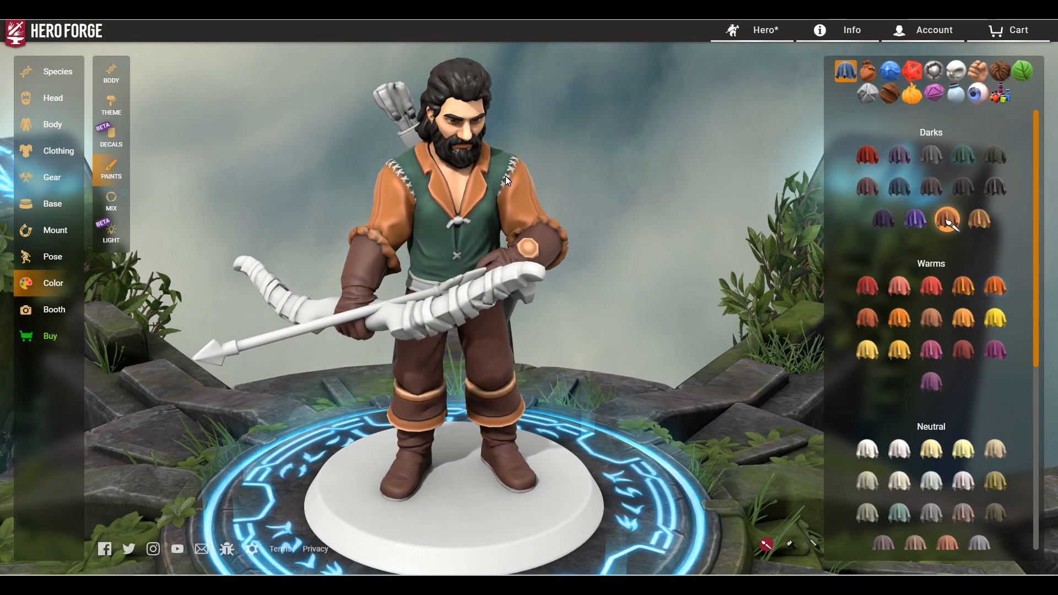
{"action": "left_click_drag", "start_coordinate": [673, 165], "coordinate": [204, 147]}
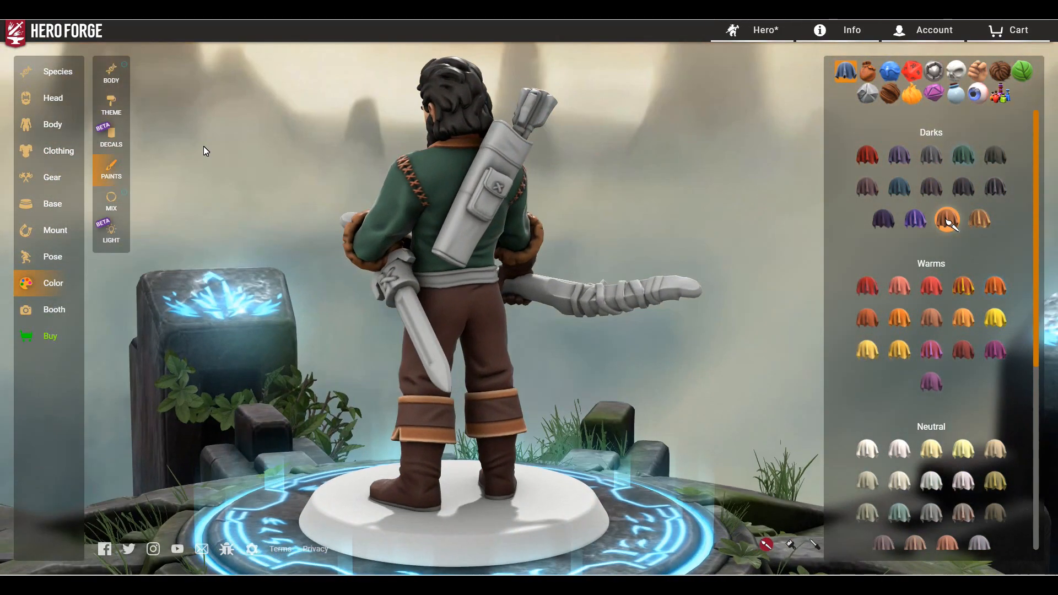
Step: Paint the belt in a dark reddish-brown leather and its buckle in the weathered Tornado Of Coals metal
{"action": "left_click", "coordinate": [868, 71]}
{"action": "left_click", "coordinate": [954, 252]}
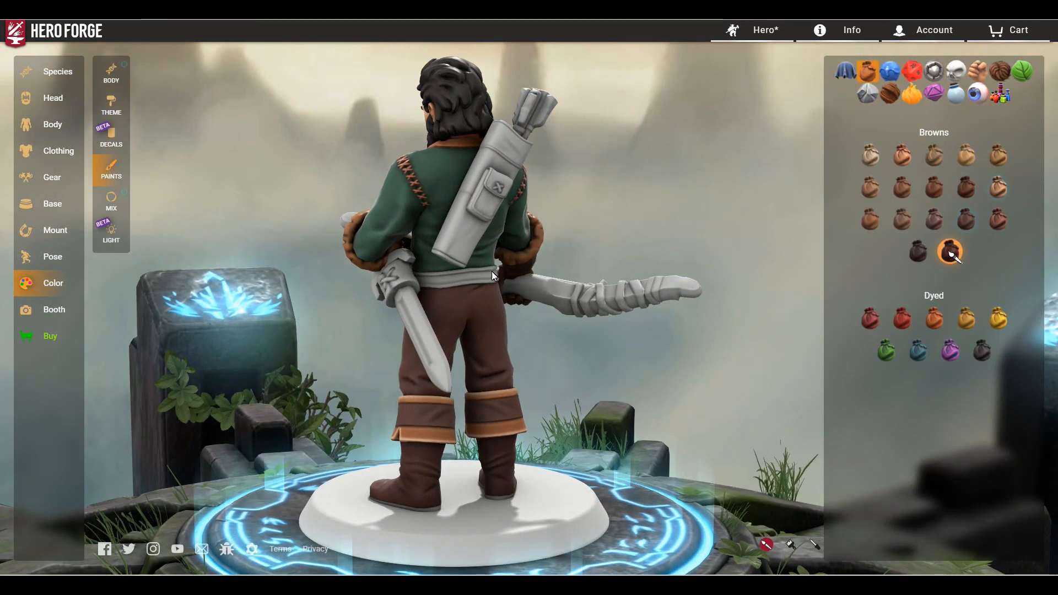
{"action": "left_click_drag", "start_coordinate": [477, 272], "coordinate": [725, 179]}
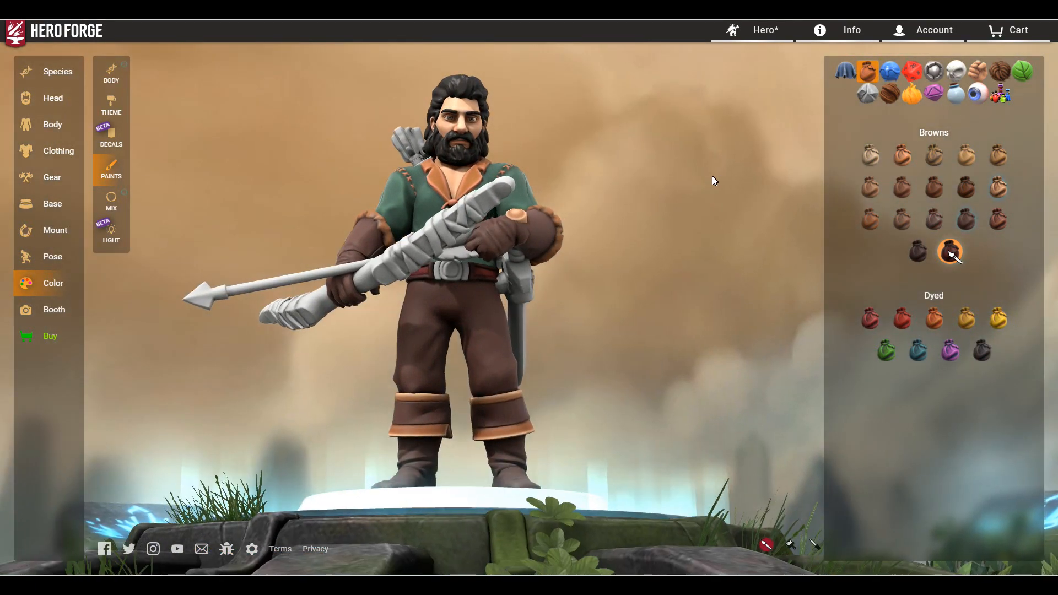
{"action": "left_click", "coordinate": [934, 71]}
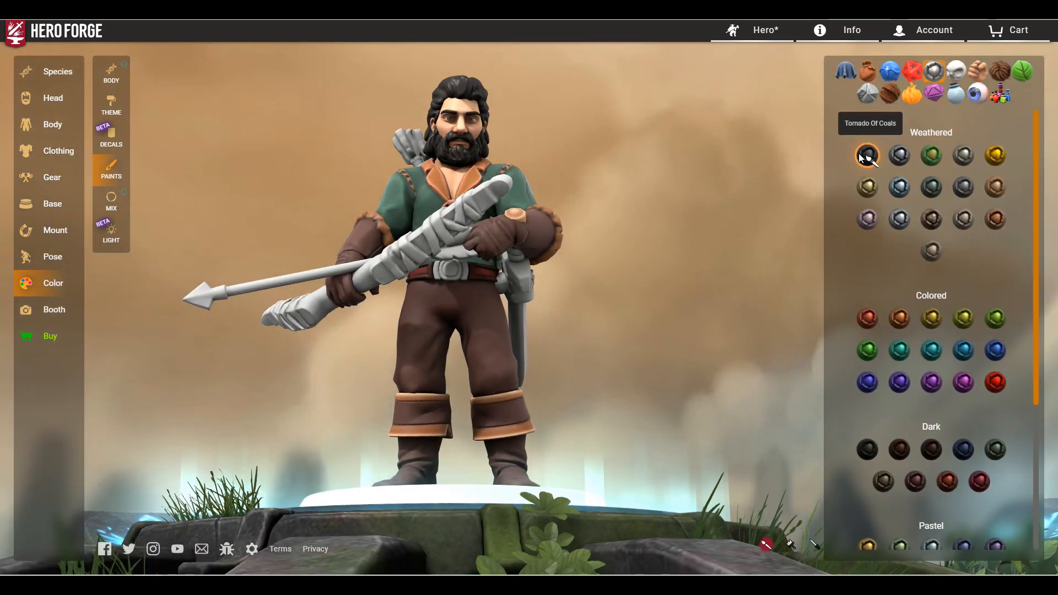
{"action": "mouse_move", "coordinate": [458, 273]}
{"action": "left_mouse_down"}
{"action": "mouse_move", "coordinate": [652, 243]}
{"action": "mouse_move", "coordinate": [765, 256]}
{"action": "mouse_move", "coordinate": [753, 247]}
{"action": "left_mouse_up"}
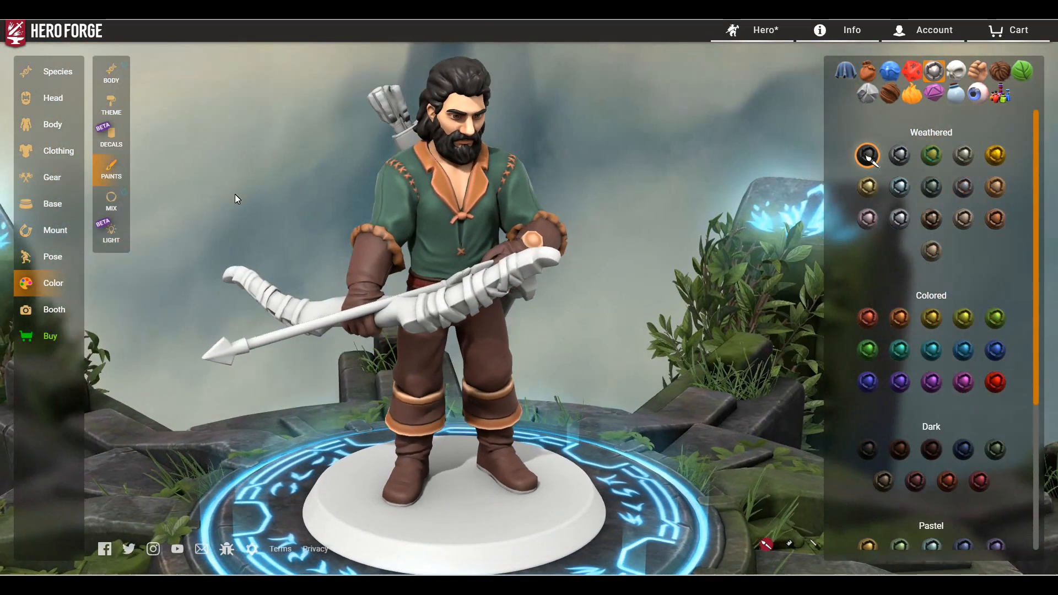
Step: Paint the bow's limbs and grip in a reddish-brown natural wood
{"action": "left_click", "coordinate": [890, 92]}
{"action": "left_click_drag", "start_coordinate": [779, 145], "coordinate": [619, 294]}
{"action": "left_click", "coordinate": [447, 355]}
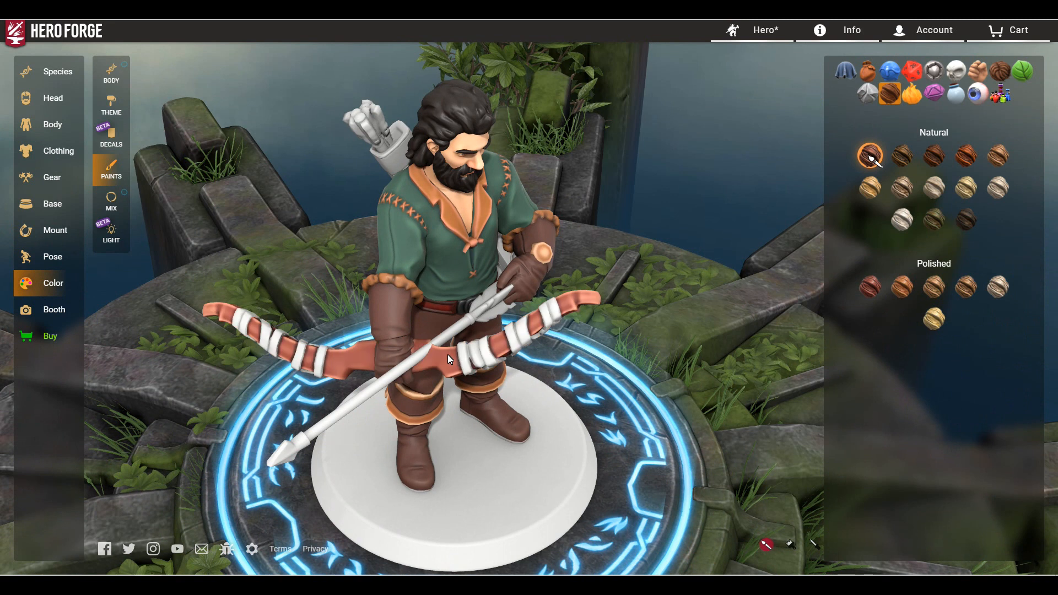
{"action": "left_click_drag", "start_coordinate": [475, 359], "coordinate": [675, 283]}
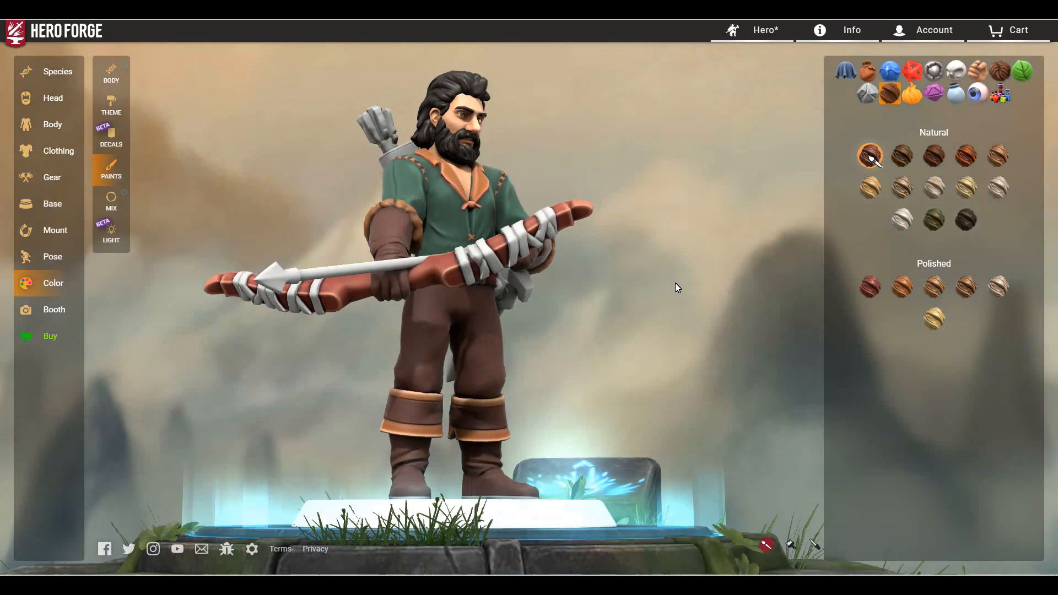
Step: Paint the wrappings around the bow's limbs in the Sugar Brittle brown leather
{"action": "left_click", "coordinate": [869, 72]}
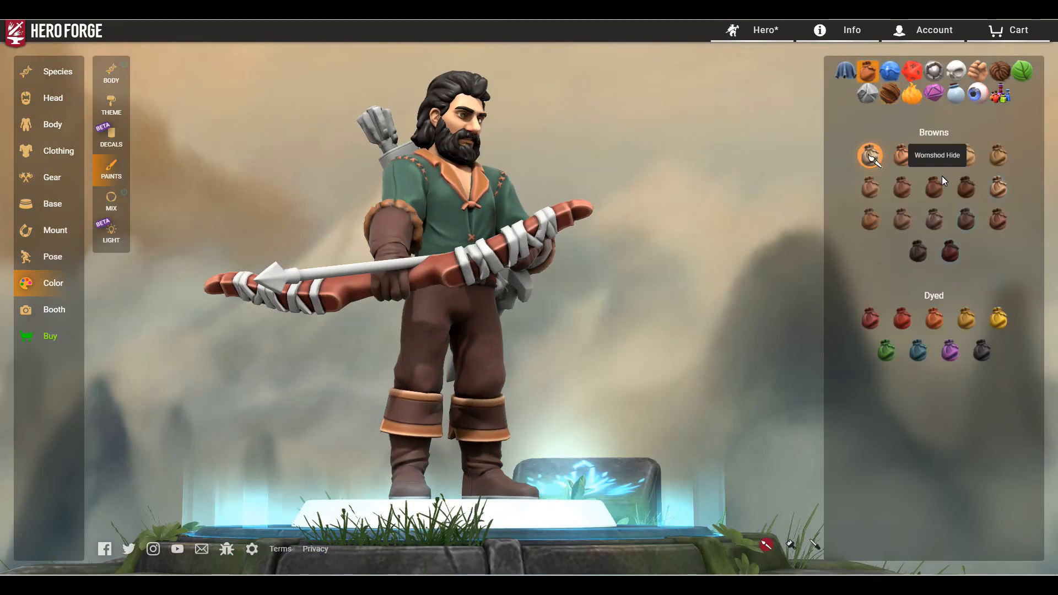
{"action": "left_click", "coordinate": [968, 188]}
{"action": "left_click", "coordinate": [468, 272]}
Step: Paint the held arrow's fletching in the lightest natural hair shade, a near white
{"action": "left_click_drag", "start_coordinate": [467, 271], "coordinate": [646, 327]}
{"action": "left_click", "coordinate": [1000, 70]}
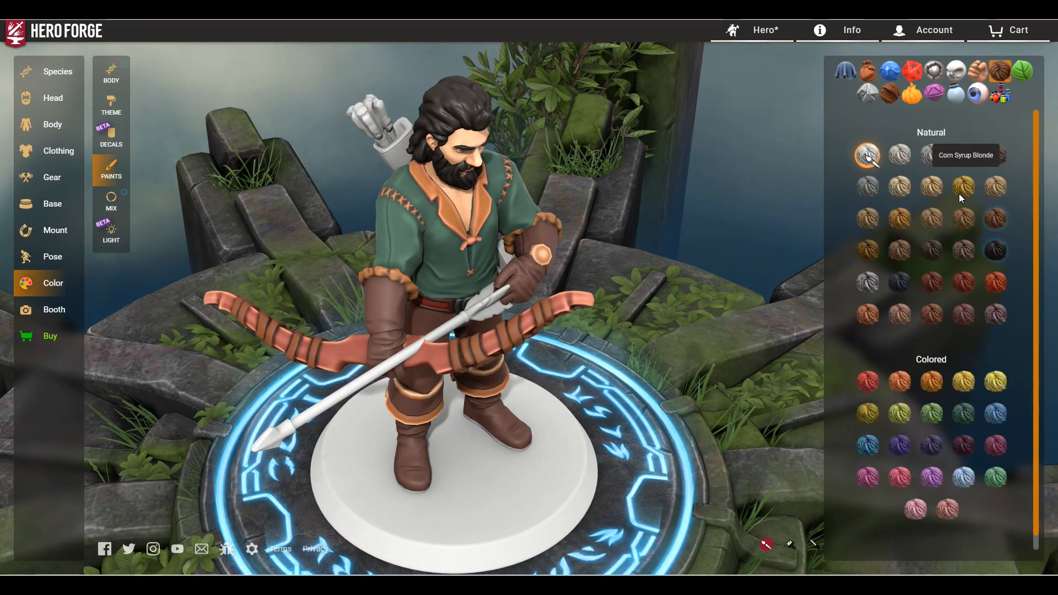
{"action": "left_click", "coordinate": [995, 188]}
{"action": "left_click", "coordinate": [487, 301]}
{"action": "left_click", "coordinate": [931, 154]}
{"action": "left_click", "coordinate": [868, 155]}
{"action": "left_click", "coordinate": [487, 306]}
Step: Paint the held arrow's shaft in a light orange-tan natural wood
{"action": "left_click_drag", "start_coordinate": [672, 266], "coordinate": [714, 233]}
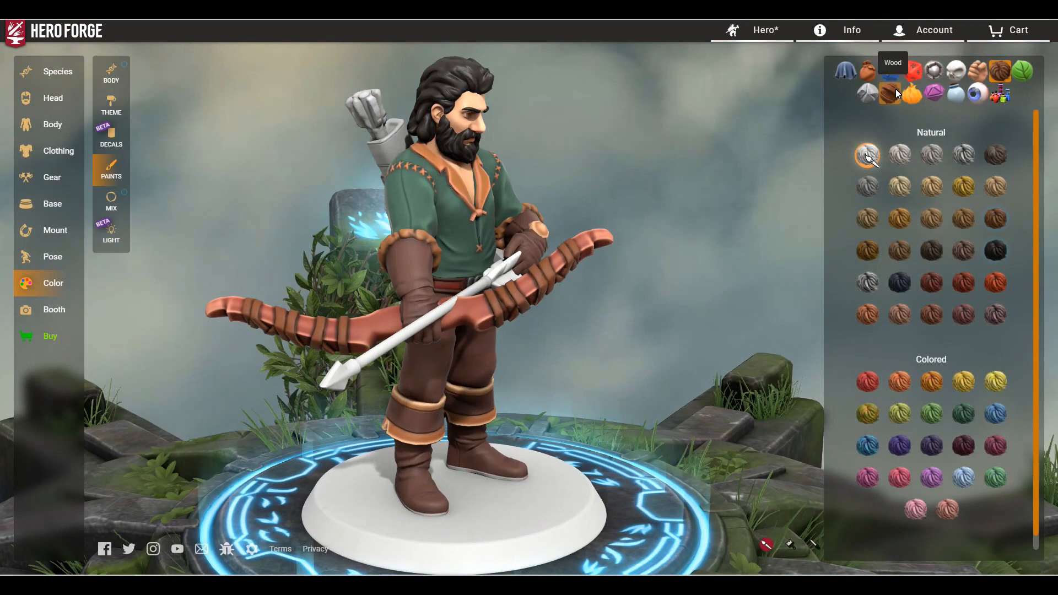
{"action": "left_click", "coordinate": [889, 94]}
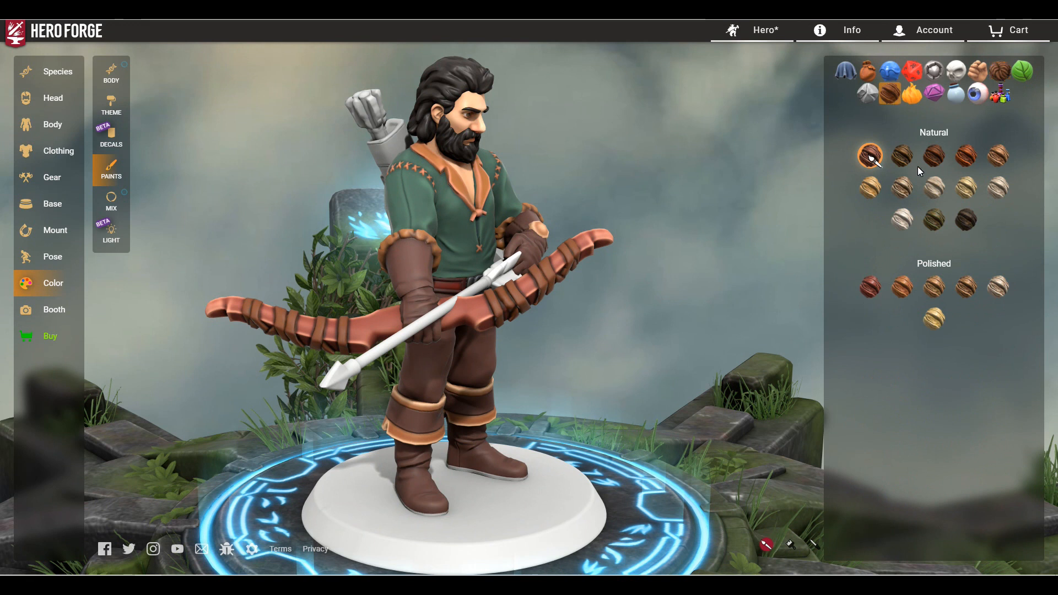
{"action": "left_click_drag", "start_coordinate": [699, 243], "coordinate": [700, 279]}
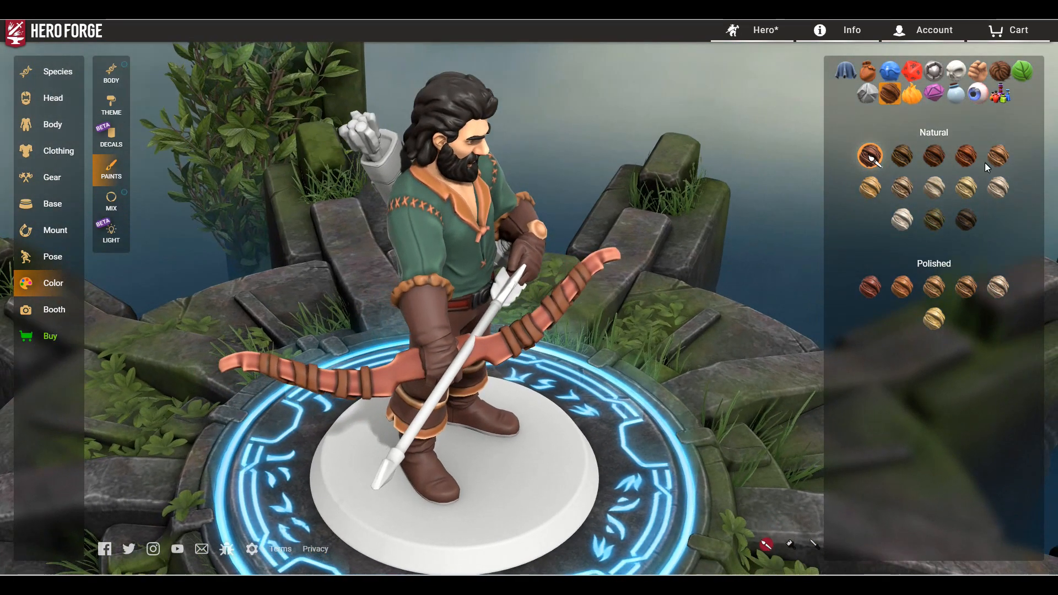
{"action": "left_click", "coordinate": [997, 156]}
{"action": "left_click", "coordinate": [441, 390]}
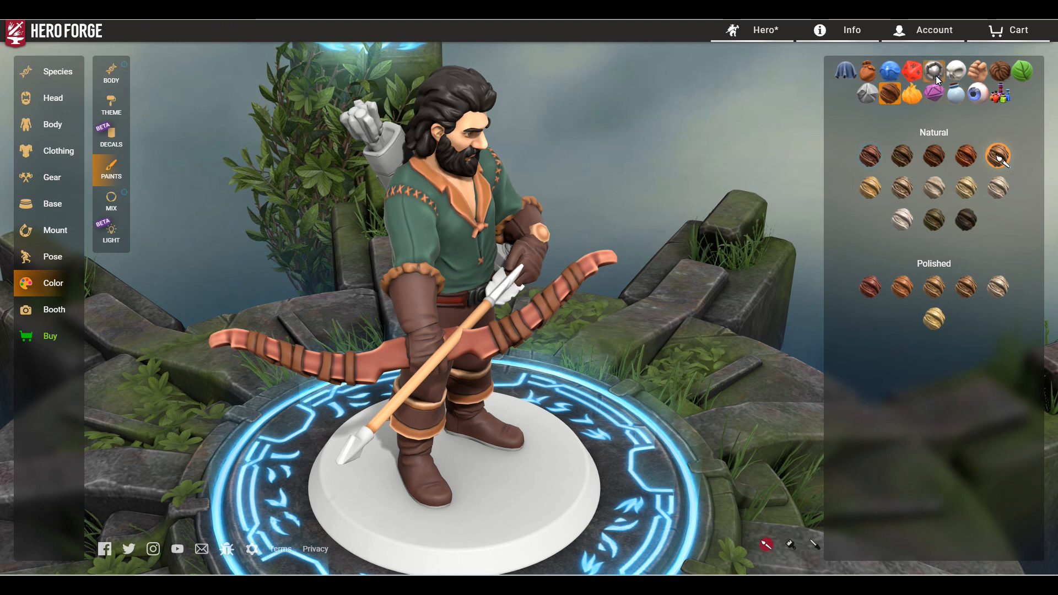
Step: Paint the held arrow's head in the first natural silver metal
{"action": "left_click", "coordinate": [936, 75]}
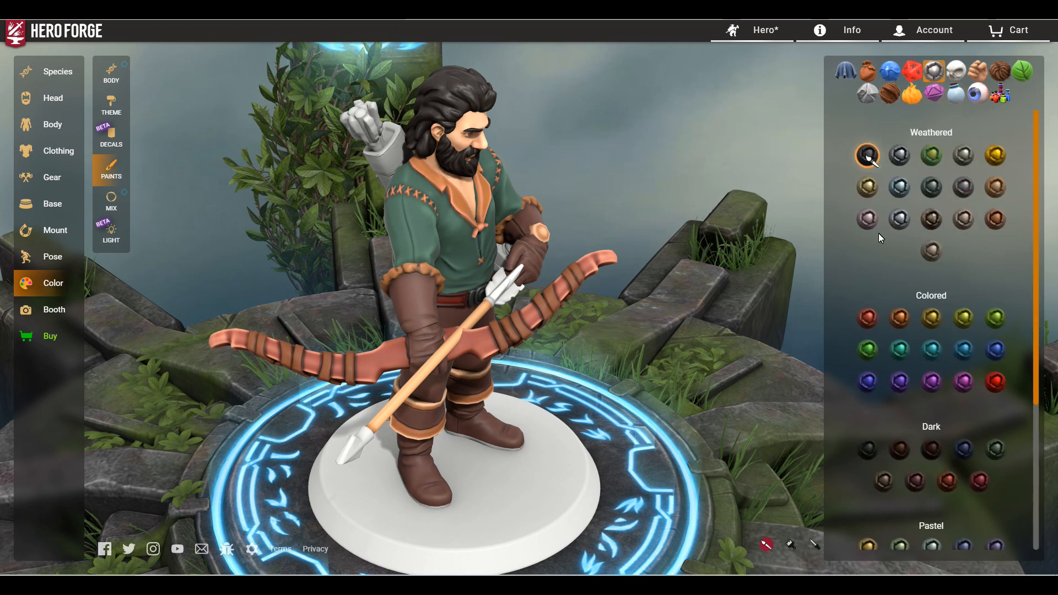
{"action": "scroll", "coordinate": [879, 233], "scroll_direction": "down", "scroll_amount": 3}
{"action": "left_click", "coordinate": [868, 431]}
{"action": "left_click", "coordinate": [365, 441]}
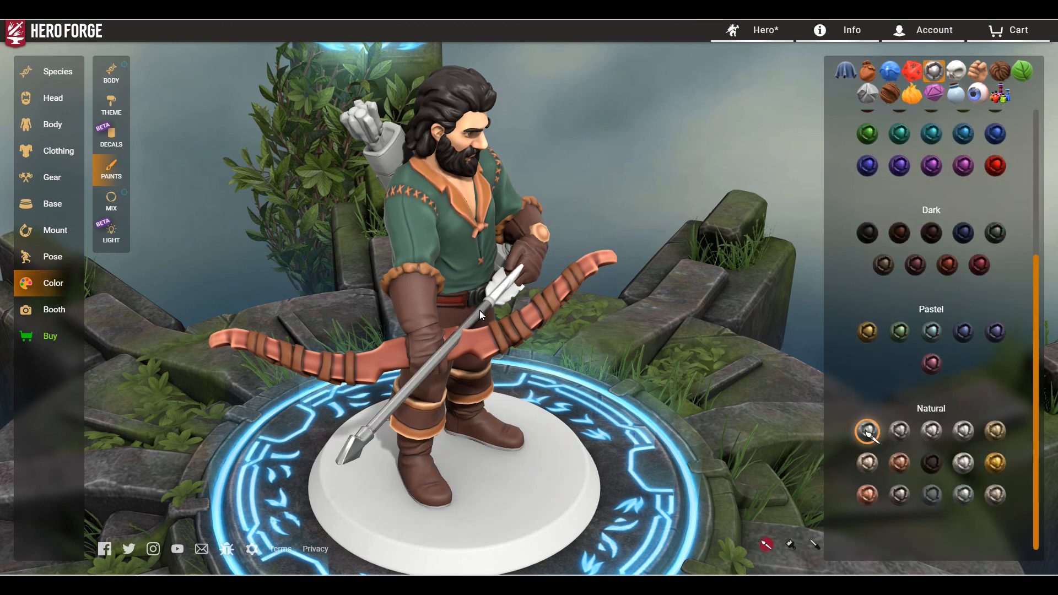
Step: Adjust the left side short sword's position in the advanced pose settings, raising it slightly and shifting it backward
{"action": "left_click_drag", "start_coordinate": [658, 324], "coordinate": [396, 359]}
{"action": "left_click_drag", "start_coordinate": [632, 317], "coordinate": [716, 272]}
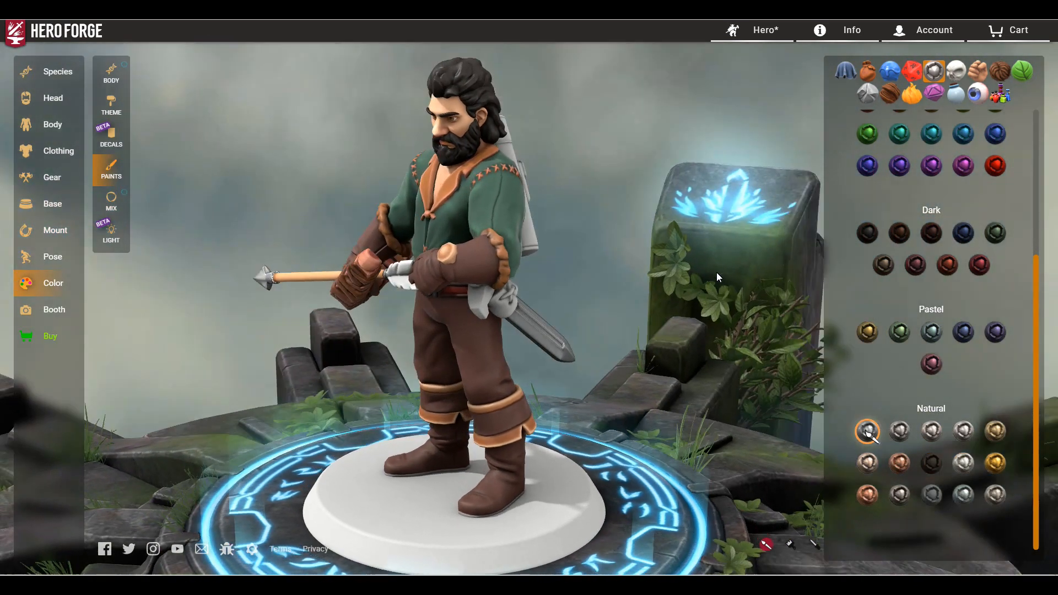
{"action": "left_click", "coordinate": [52, 256]}
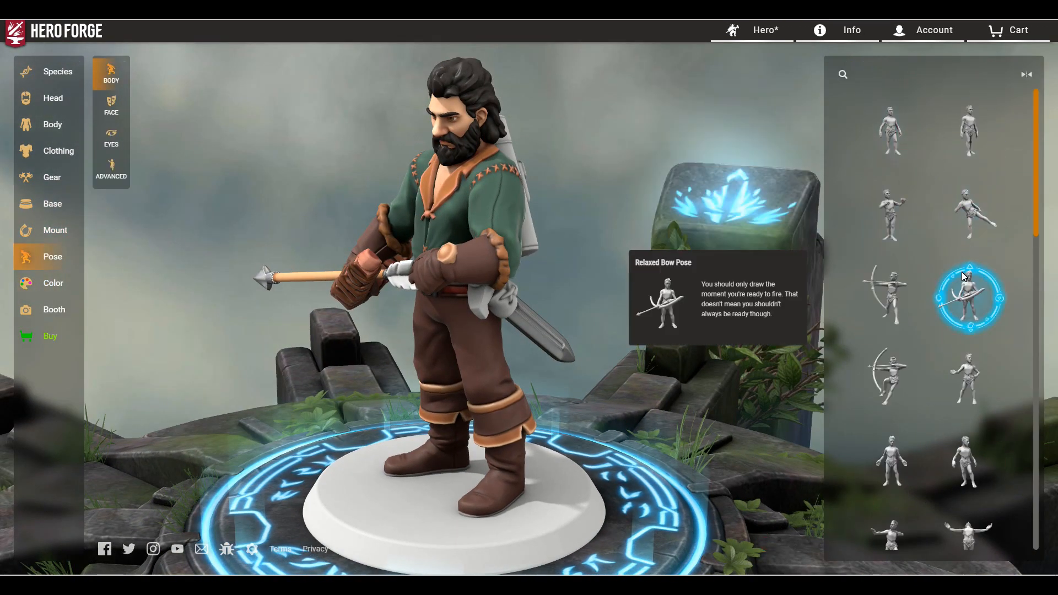
{"action": "left_click", "coordinate": [112, 168]}
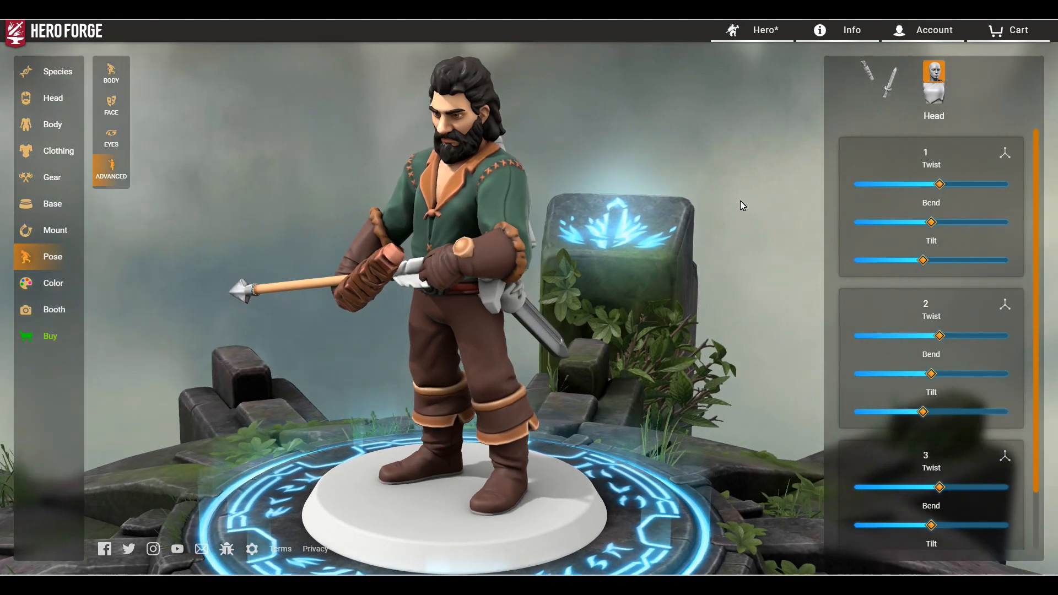
{"action": "left_click", "coordinate": [889, 83]}
{"action": "left_click_drag", "start_coordinate": [922, 335], "coordinate": [947, 336]}
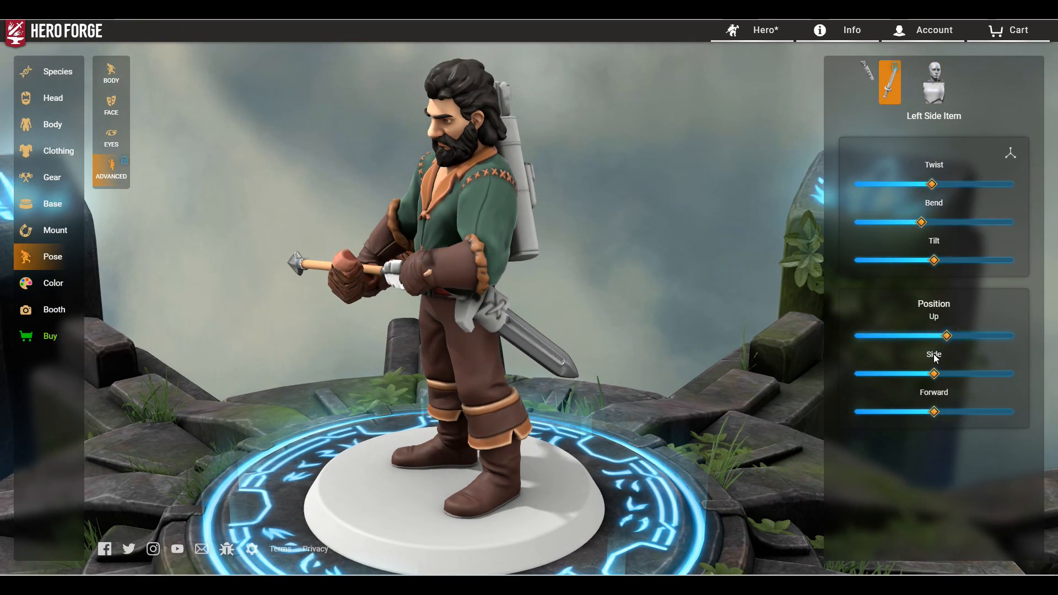
{"action": "left_click_drag", "start_coordinate": [936, 413], "coordinate": [910, 415]}
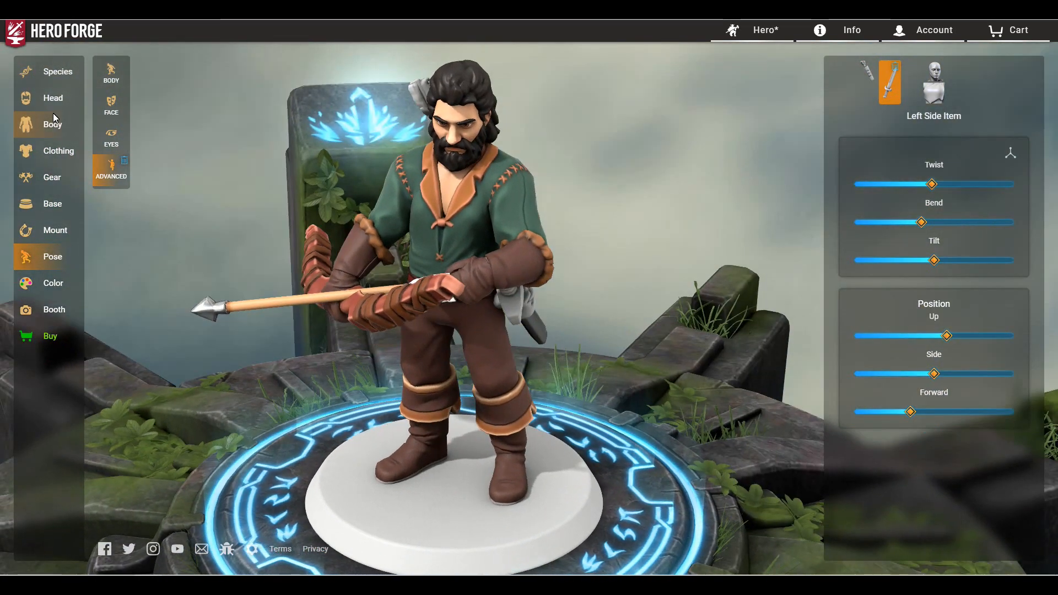
Step: Paint the short sword's belt holder in Sugar Brittle leather and its lacing in a lighter tan leather
{"action": "left_click", "coordinate": [53, 283]}
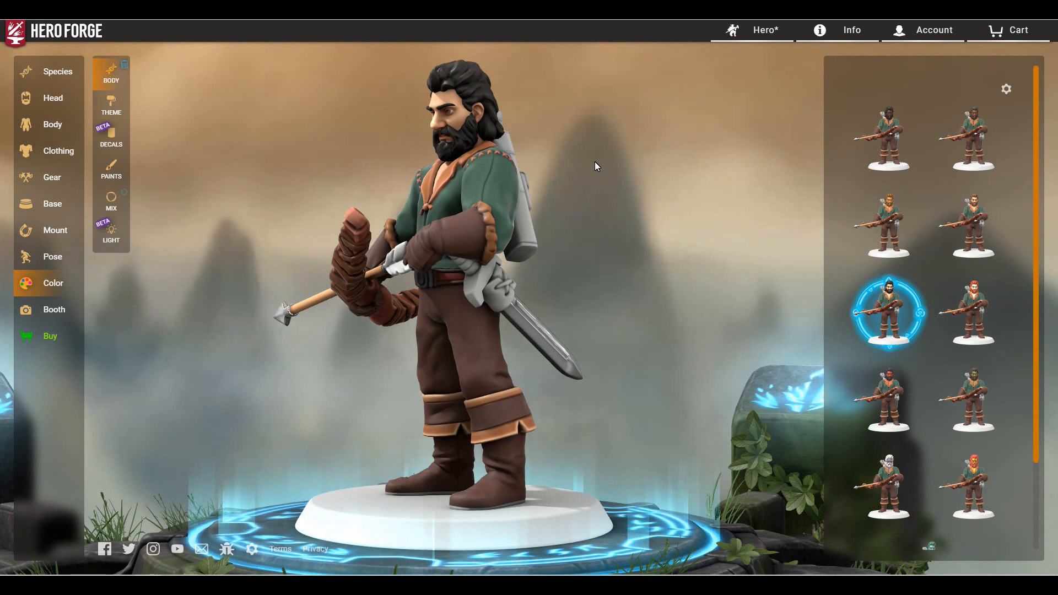
{"action": "left_click", "coordinate": [112, 170]}
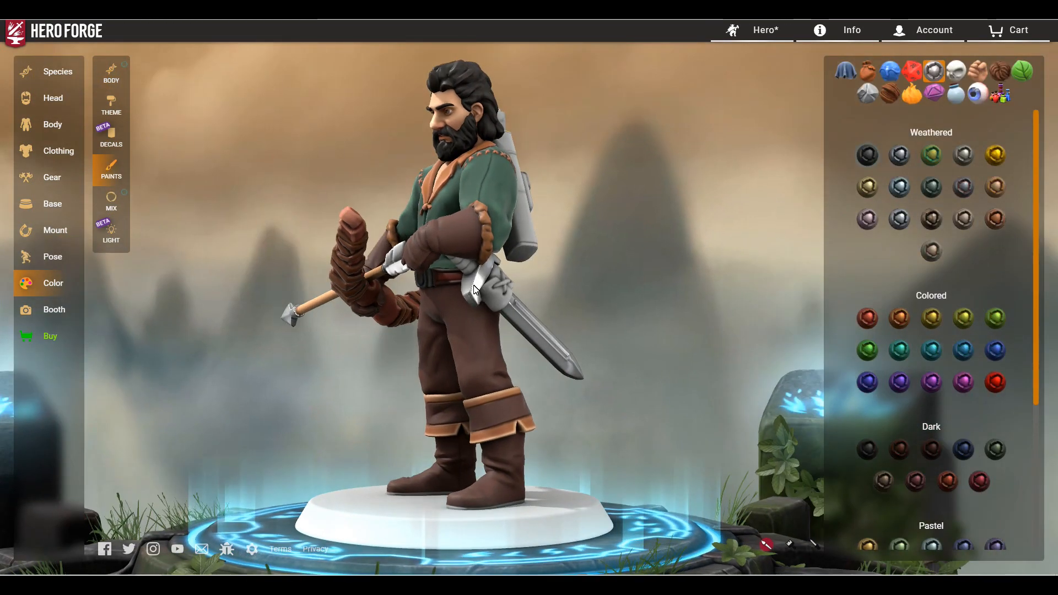
{"action": "left_click", "coordinate": [868, 70]}
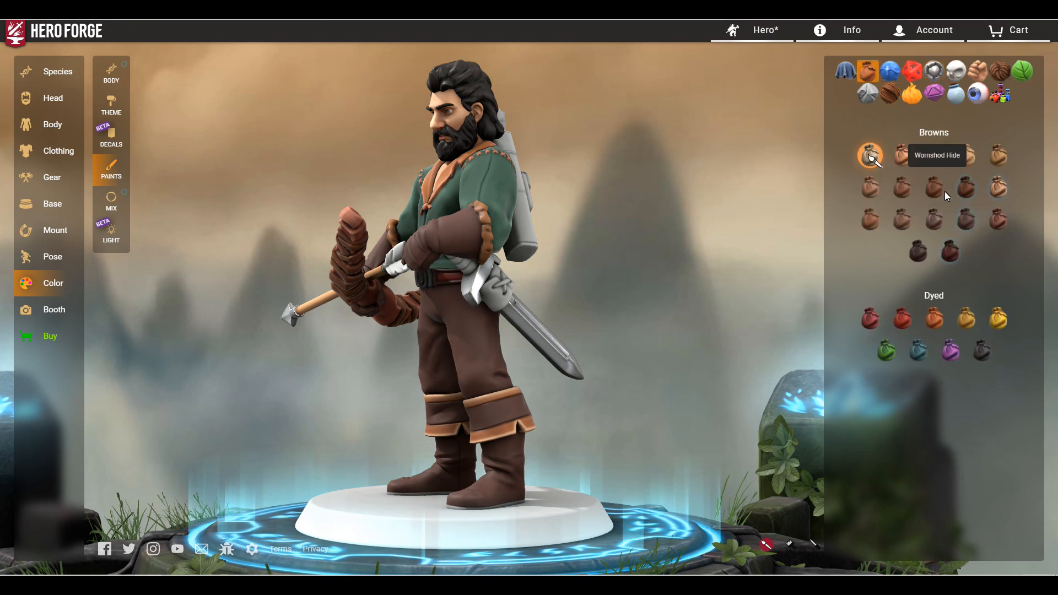
{"action": "left_click", "coordinate": [966, 187]}
{"action": "left_click_drag", "start_coordinate": [768, 268], "coordinate": [701, 264]}
{"action": "left_click", "coordinate": [998, 187]}
{"action": "left_click", "coordinate": [485, 286]}
Step: Paint the quiver and its pouch in Sugar Brittle leather, with the details in the lighter tan leather
{"action": "mouse_move", "coordinate": [650, 241]}
{"action": "left_mouse_down"}
{"action": "mouse_move", "coordinate": [432, 236]}
{"action": "mouse_move", "coordinate": [395, 280]}
{"action": "mouse_move", "coordinate": [548, 275]}
{"action": "mouse_move", "coordinate": [307, 252]}
{"action": "left_mouse_up"}
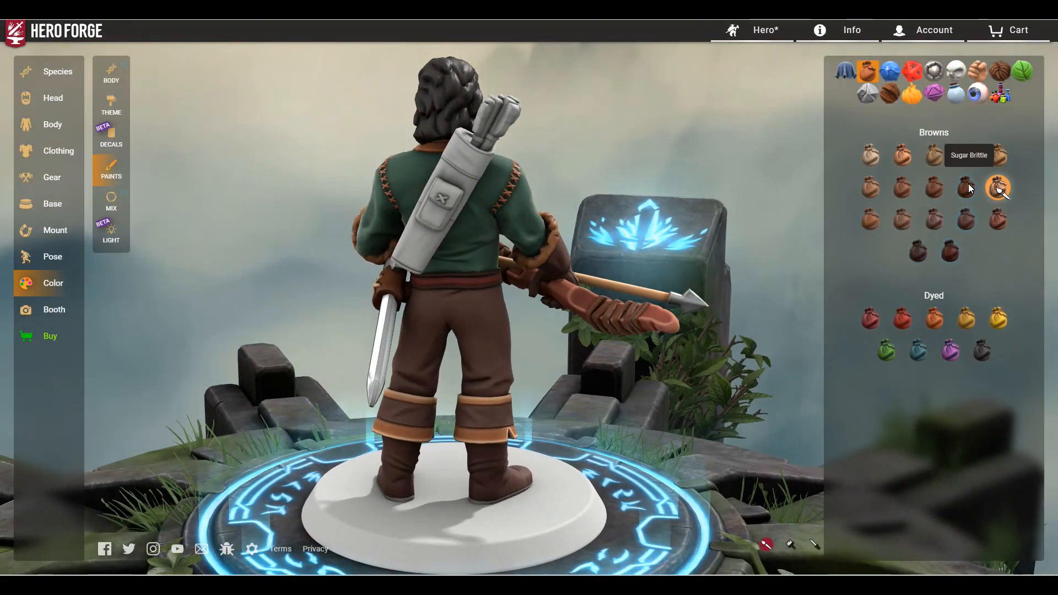
{"action": "left_click", "coordinate": [966, 188]}
{"action": "left_click", "coordinate": [422, 251]}
{"action": "left_click", "coordinate": [445, 179]}
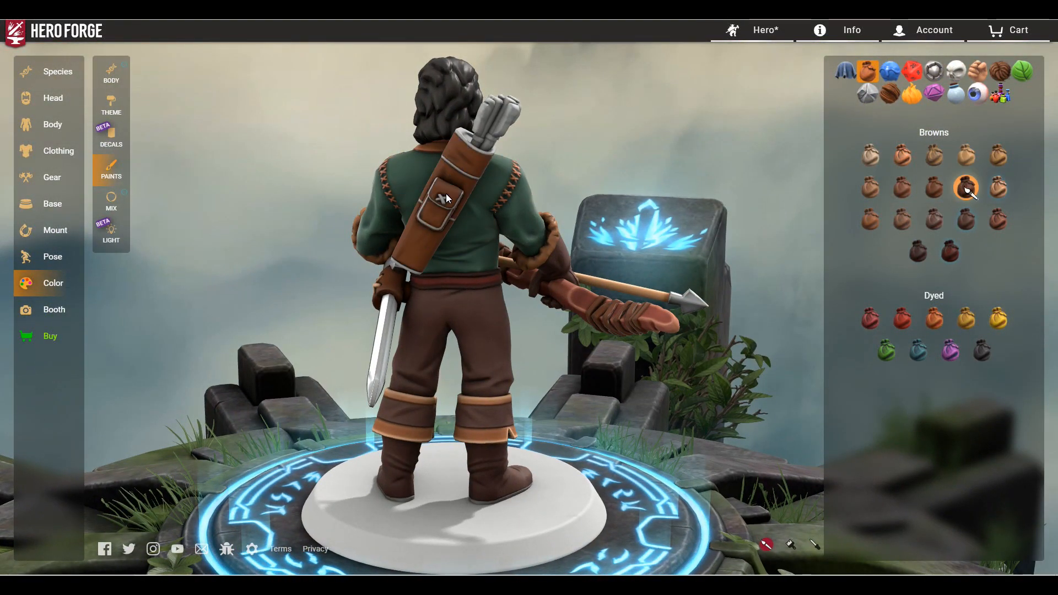
{"action": "left_click_drag", "start_coordinate": [606, 234], "coordinate": [760, 216]}
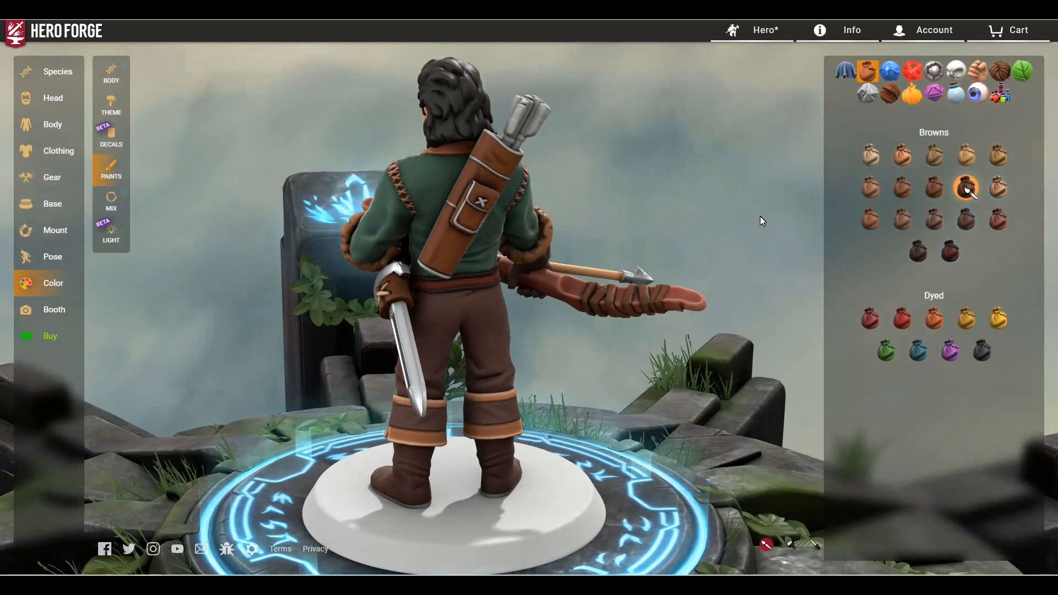
{"action": "left_click", "coordinate": [999, 190]}
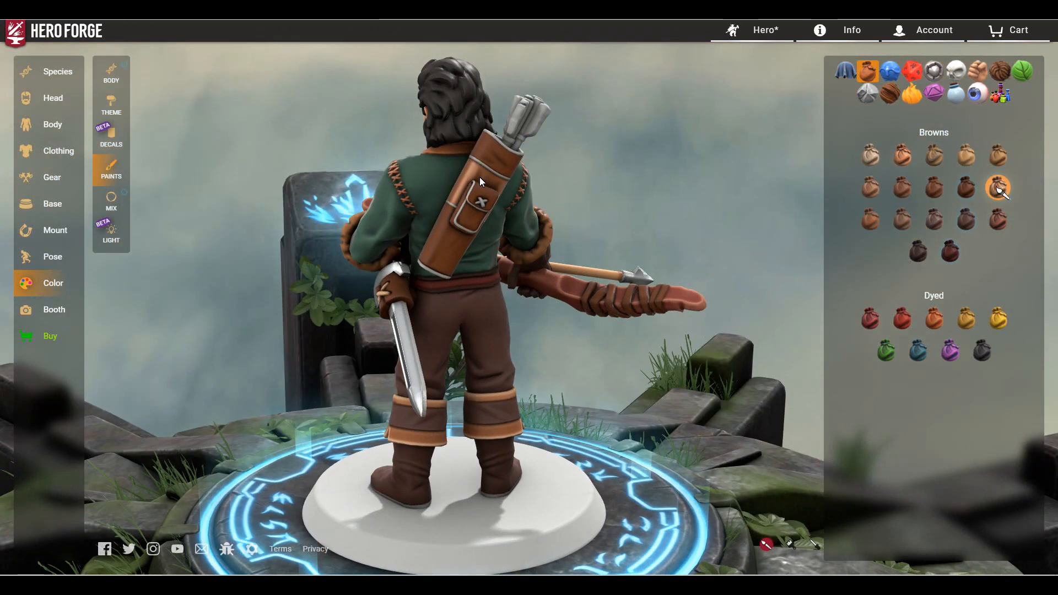
{"action": "left_click", "coordinate": [438, 207]}
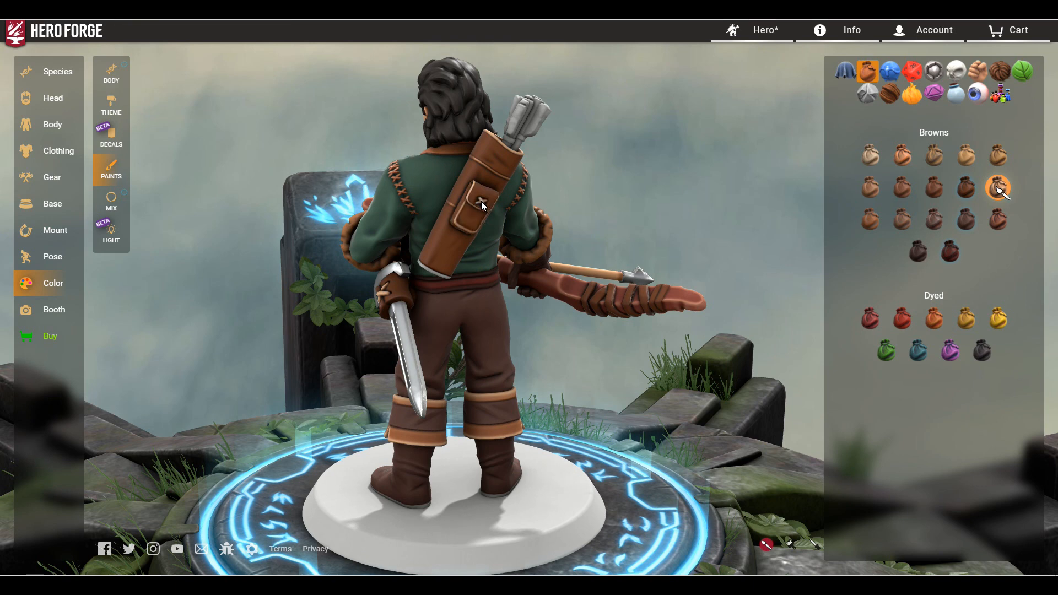
Step: Paint the quiver arrows' shafts in the light orange-tan natural wood and their fletching in the near-white natural hair shade
{"action": "mouse_move", "coordinate": [720, 203]}
{"action": "left_mouse_down"}
{"action": "mouse_move", "coordinate": [672, 219]}
{"action": "mouse_move", "coordinate": [528, 205]}
{"action": "mouse_move", "coordinate": [782, 216]}
{"action": "mouse_move", "coordinate": [620, 178]}
{"action": "mouse_move", "coordinate": [639, 222]}
{"action": "left_mouse_up"}
{"action": "left_click", "coordinate": [890, 95]}
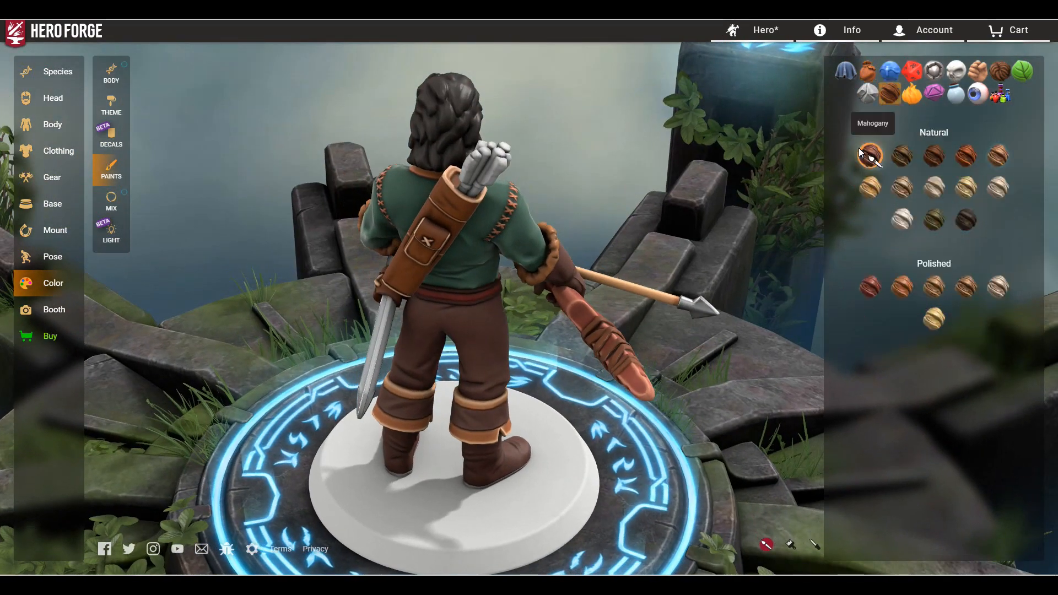
{"action": "left_click", "coordinate": [999, 156]}
{"action": "mouse_move", "coordinate": [670, 184]}
{"action": "left_mouse_down"}
{"action": "mouse_move", "coordinate": [723, 246]}
{"action": "mouse_move", "coordinate": [528, 317]}
{"action": "mouse_move", "coordinate": [715, 132]}
{"action": "mouse_move", "coordinate": [759, 125]}
{"action": "mouse_move", "coordinate": [561, 181]}
{"action": "mouse_move", "coordinate": [643, 167]}
{"action": "mouse_move", "coordinate": [596, 216]}
{"action": "mouse_move", "coordinate": [636, 198]}
{"action": "left_mouse_up"}
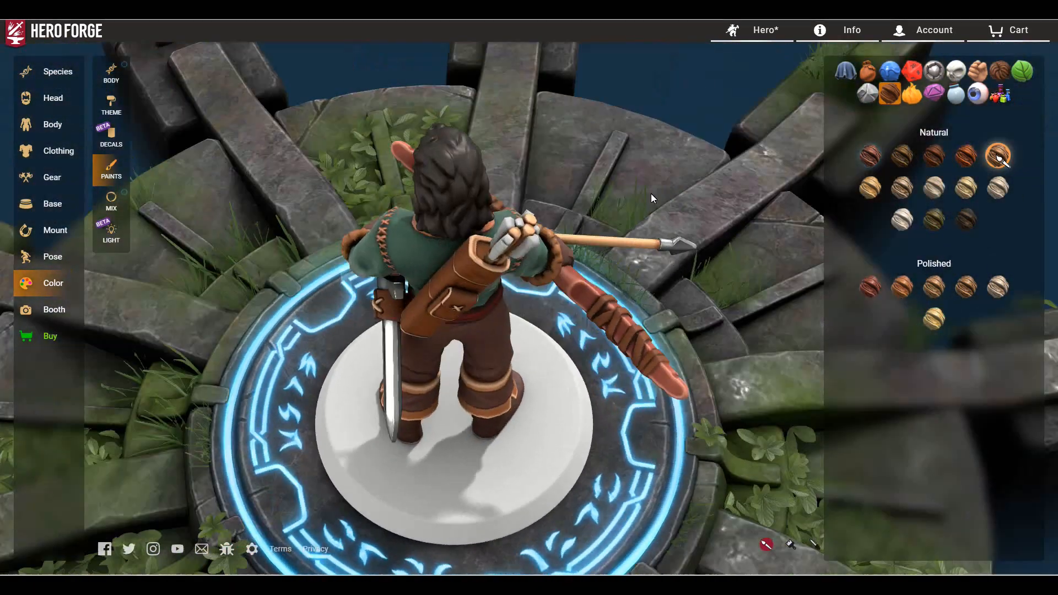
{"action": "left_click", "coordinate": [994, 71]}
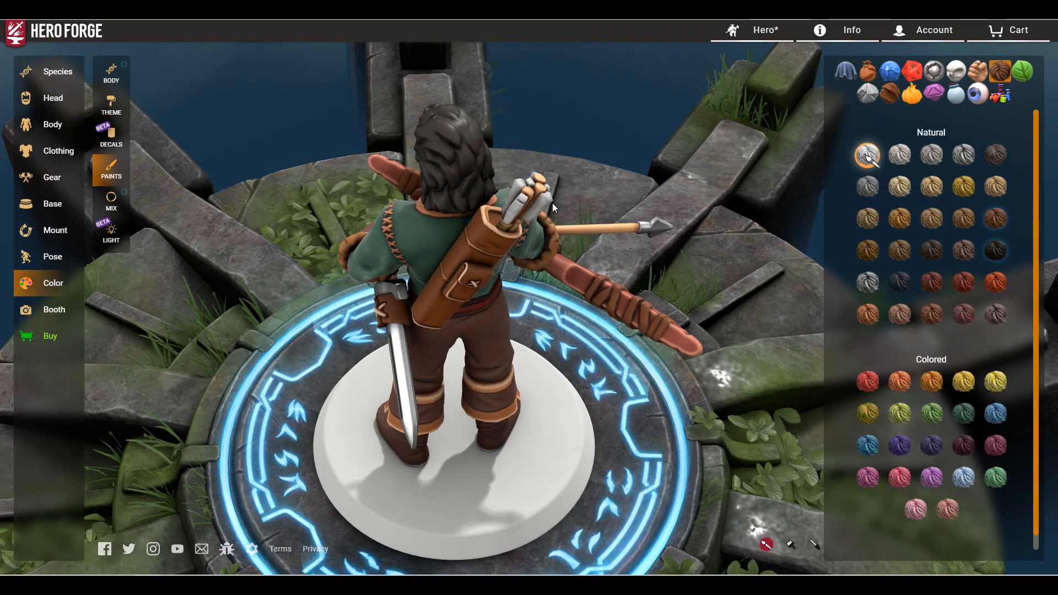
{"action": "mouse_move", "coordinate": [534, 206]}
{"action": "left_mouse_down"}
{"action": "mouse_move", "coordinate": [588, 69]}
{"action": "mouse_move", "coordinate": [703, 182]}
{"action": "mouse_move", "coordinate": [905, 161]}
{"action": "left_mouse_up"}
Step: Apply the last facial expression preset to the archer and view the figure again
{"action": "left_click", "coordinate": [59, 257]}
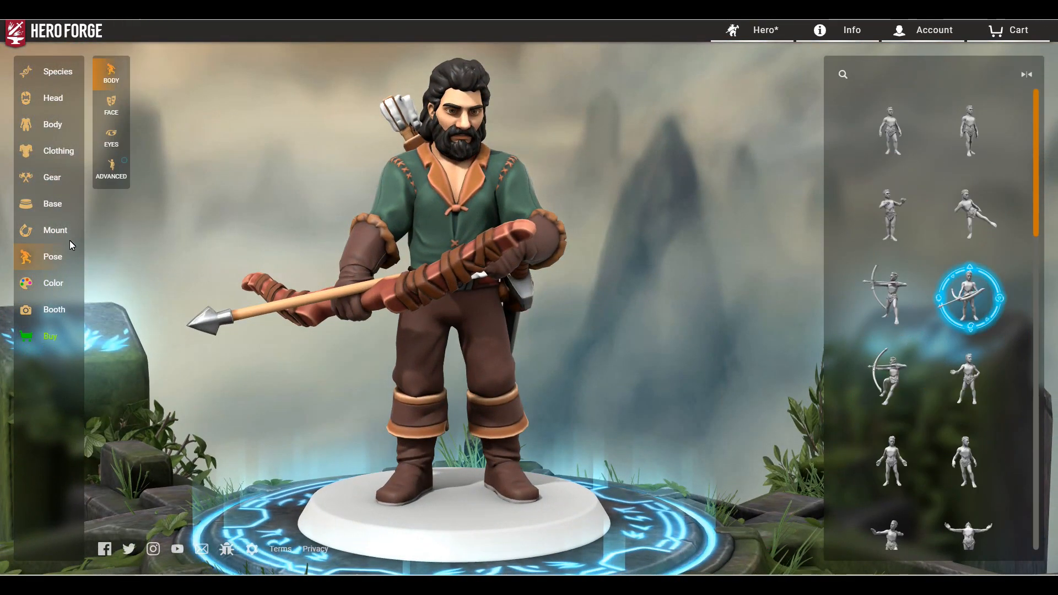
{"action": "left_click", "coordinate": [111, 107]}
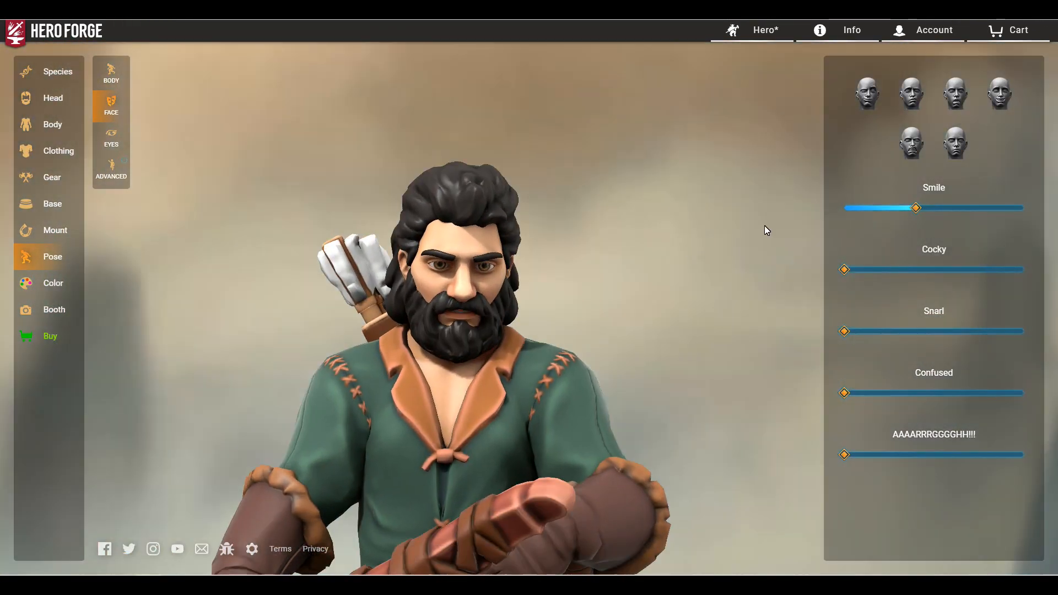
{"action": "left_click", "coordinate": [967, 154]}
{"action": "left_click_drag", "start_coordinate": [799, 185], "coordinate": [700, 308]}
{"action": "scroll", "coordinate": [699, 305], "scroll_direction": "down", "scroll_amount": 3}
{"action": "mouse_move", "coordinate": [687, 253]}
{"action": "left_mouse_down"}
{"action": "mouse_move", "coordinate": [782, 244]}
{"action": "mouse_move", "coordinate": [705, 270]}
{"action": "mouse_move", "coordinate": [680, 262]}
{"action": "left_mouse_up"}
{"action": "scroll", "coordinate": [661, 289], "scroll_direction": "down", "scroll_amount": 3}
{"action": "left_click_drag", "start_coordinate": [700, 302], "coordinate": [662, 298]}
Step: Try the square roof-tile base, but settle on the square wooden-plank base for the archer
{"action": "left_click", "coordinate": [43, 203]}
{"action": "left_click_drag", "start_coordinate": [744, 300], "coordinate": [755, 248]}
{"action": "left_click_drag", "start_coordinate": [750, 213], "coordinate": [737, 244]}
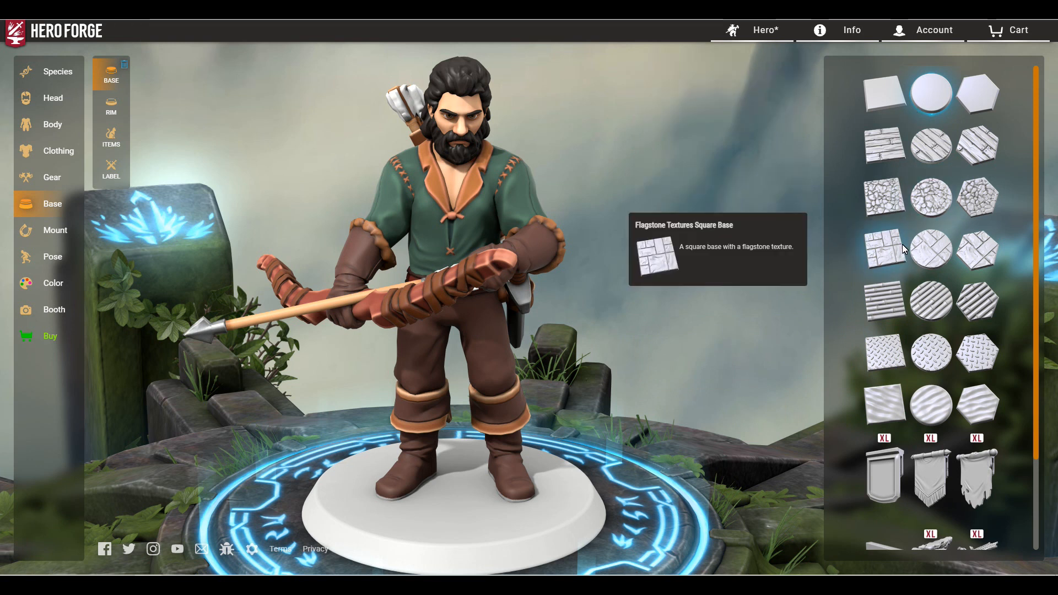
{"action": "left_click", "coordinate": [884, 303]}
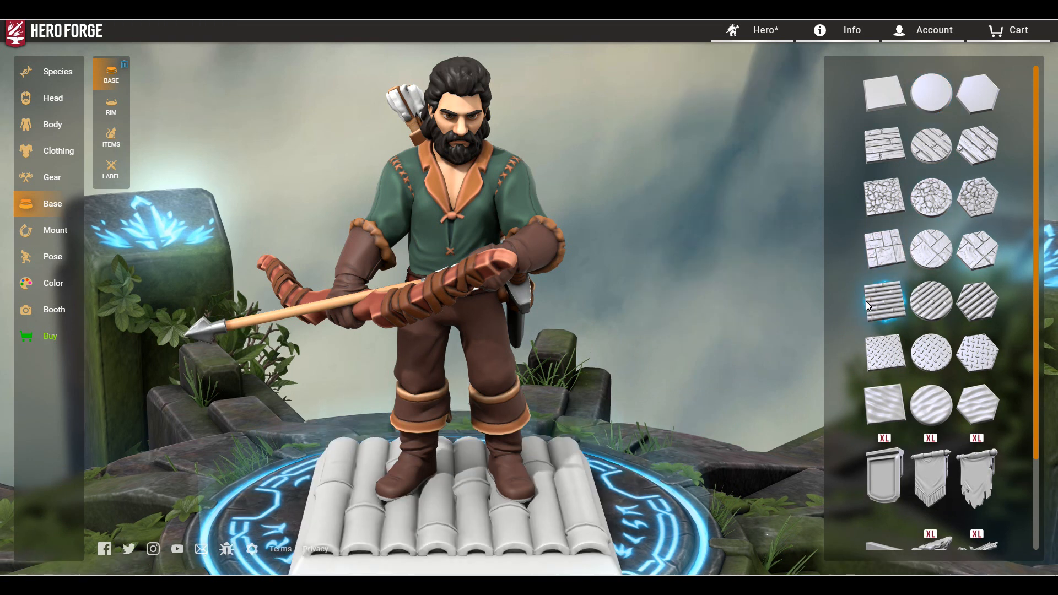
{"action": "scroll", "coordinate": [755, 241], "scroll_direction": "down", "scroll_amount": 3}
{"action": "left_click_drag", "start_coordinate": [752, 244], "coordinate": [209, 145]}
{"action": "left_click", "coordinate": [882, 148]}
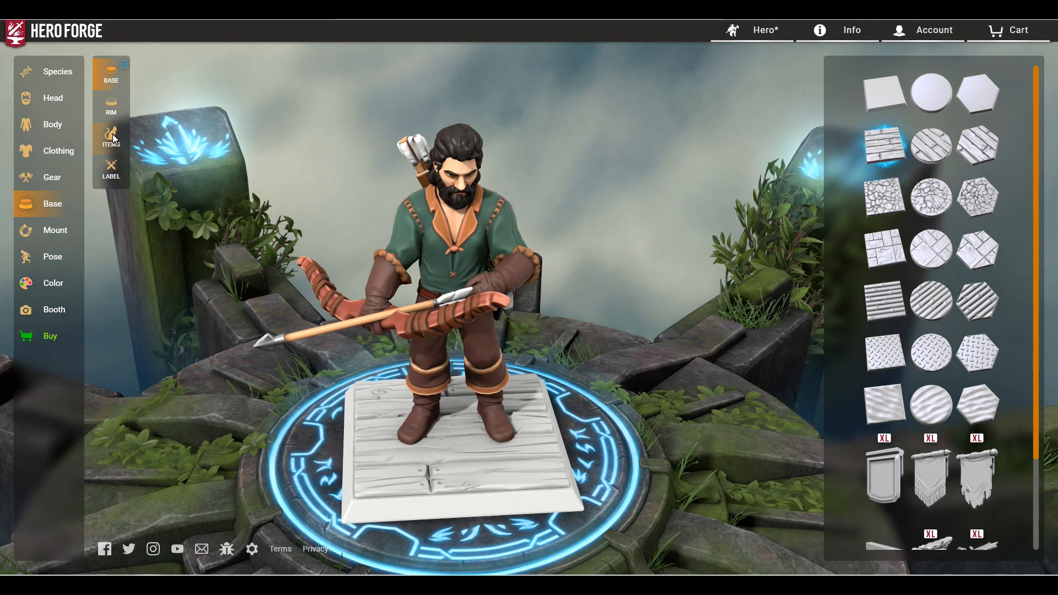
Step: Add scattered maple leaves as the first item on the plank base
{"action": "left_click", "coordinate": [111, 106]}
{"action": "left_click", "coordinate": [113, 139]}
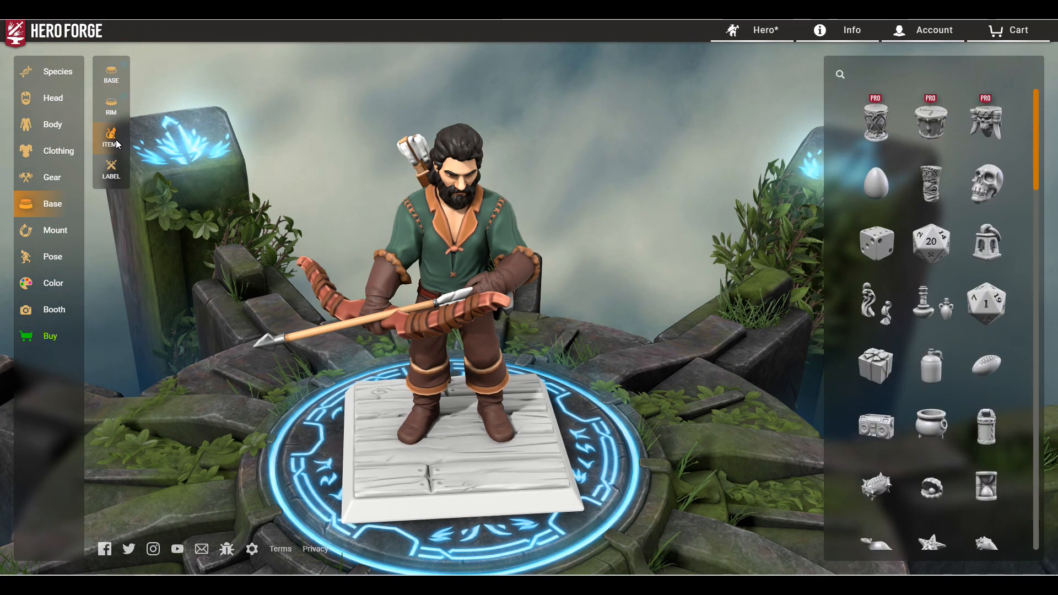
{"action": "scroll", "coordinate": [914, 253], "scroll_direction": "down", "scroll_amount": 8}
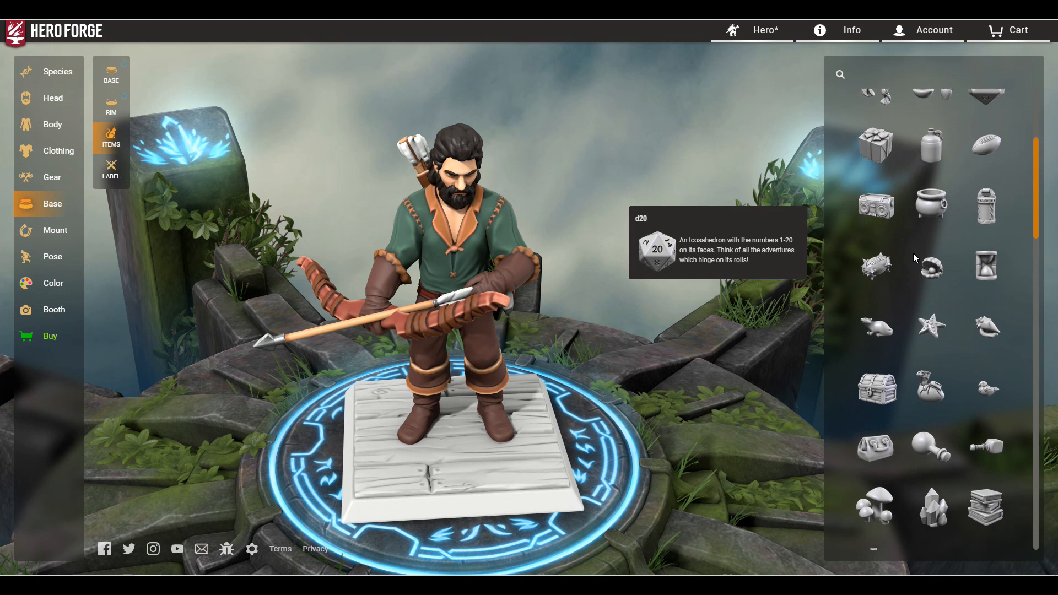
{"action": "left_click", "coordinate": [971, 348]}
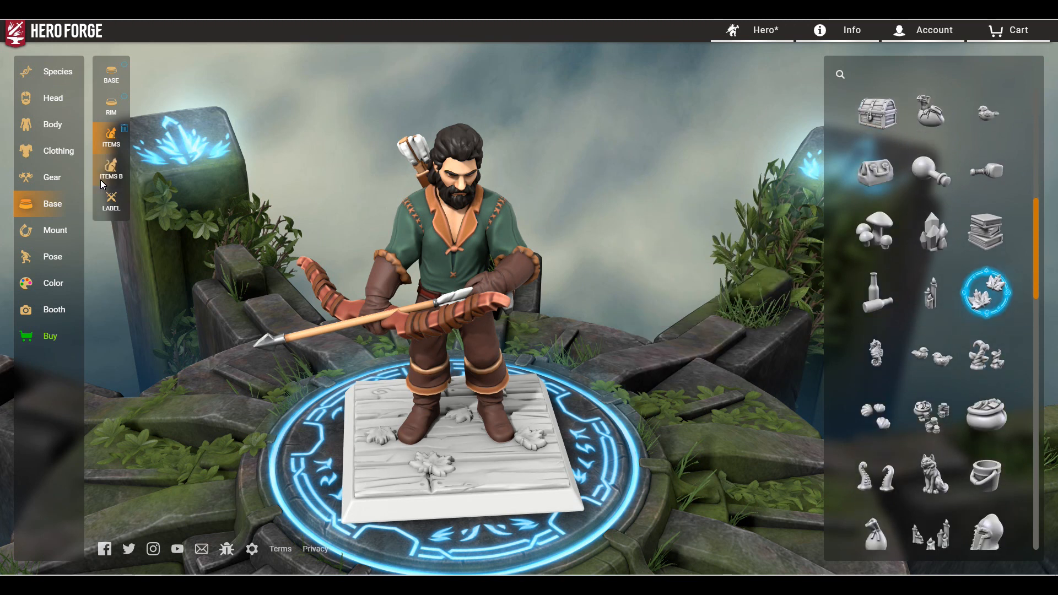
Step: Add a rolled bedroll as the second item on the plank base, behind the archer
{"action": "scroll", "coordinate": [950, 355], "scroll_direction": "down", "scroll_amount": 3}
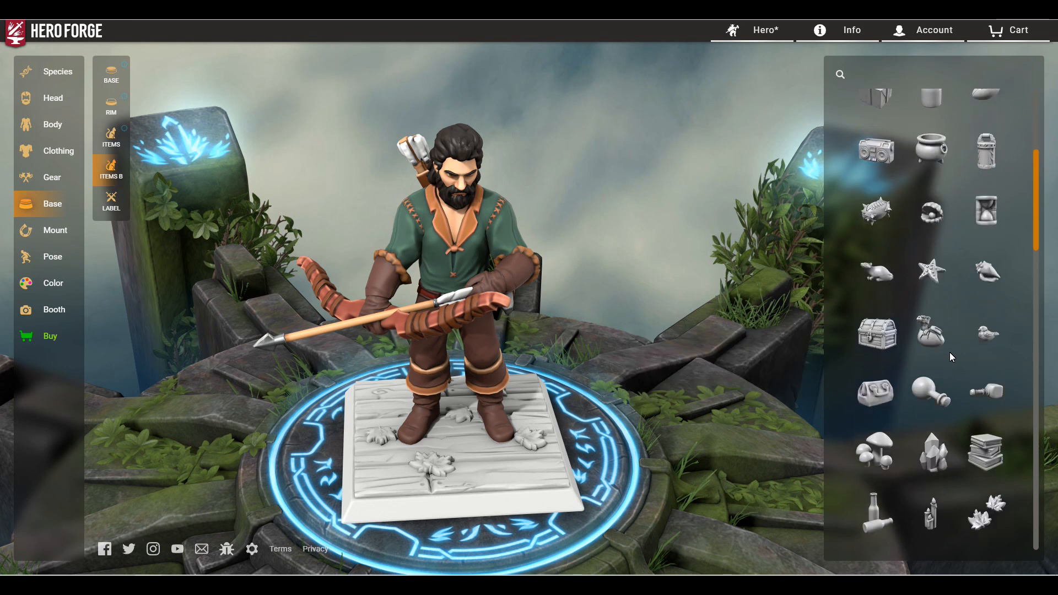
{"action": "scroll", "coordinate": [950, 352], "scroll_direction": "down", "scroll_amount": 8}
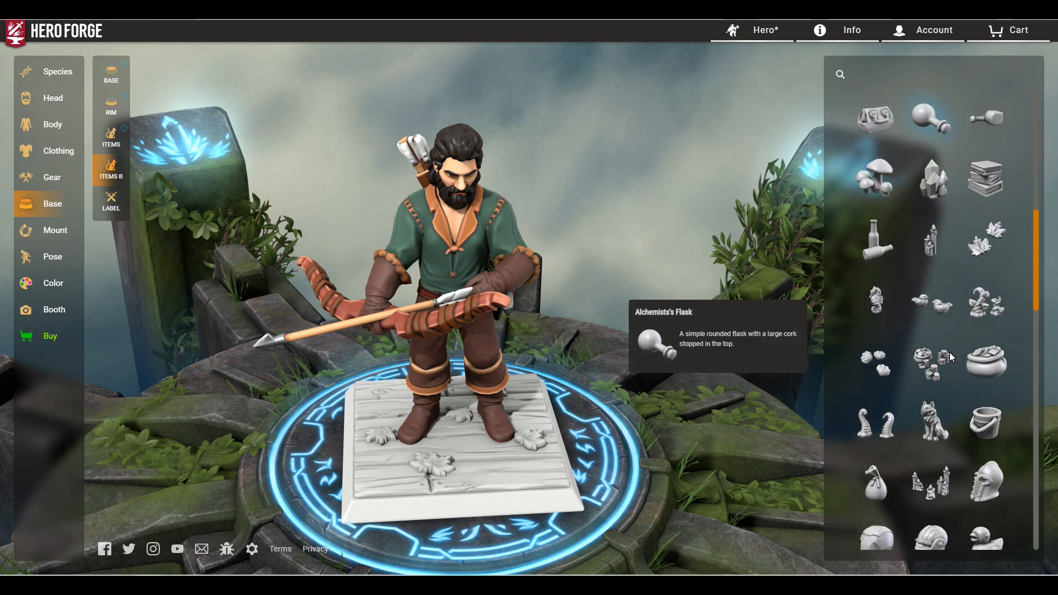
{"action": "scroll", "coordinate": [950, 352], "scroll_direction": "down", "scroll_amount": 10}
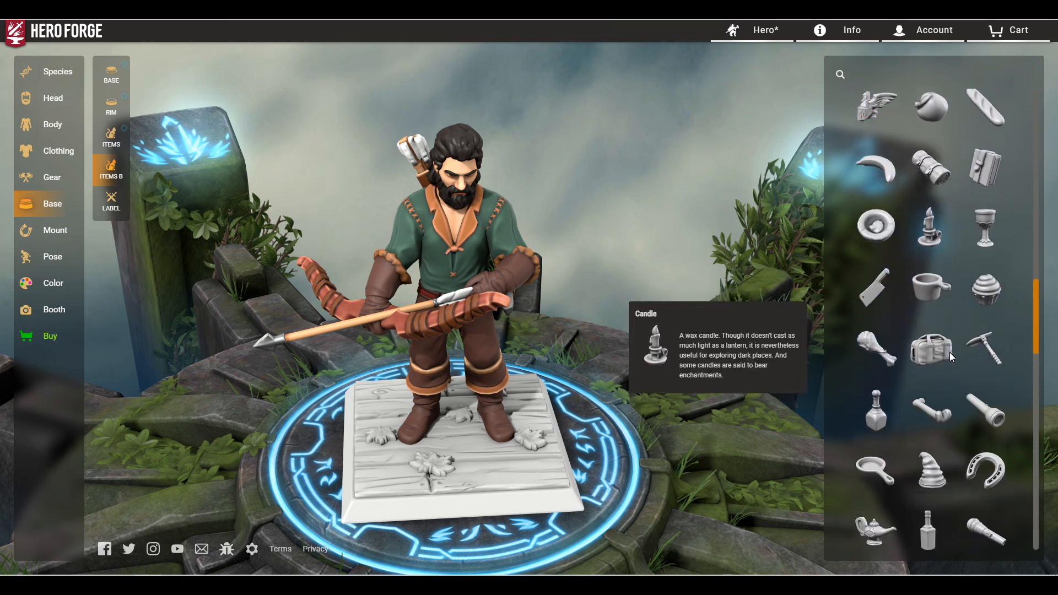
{"action": "scroll", "coordinate": [950, 352], "scroll_direction": "down", "scroll_amount": 10}
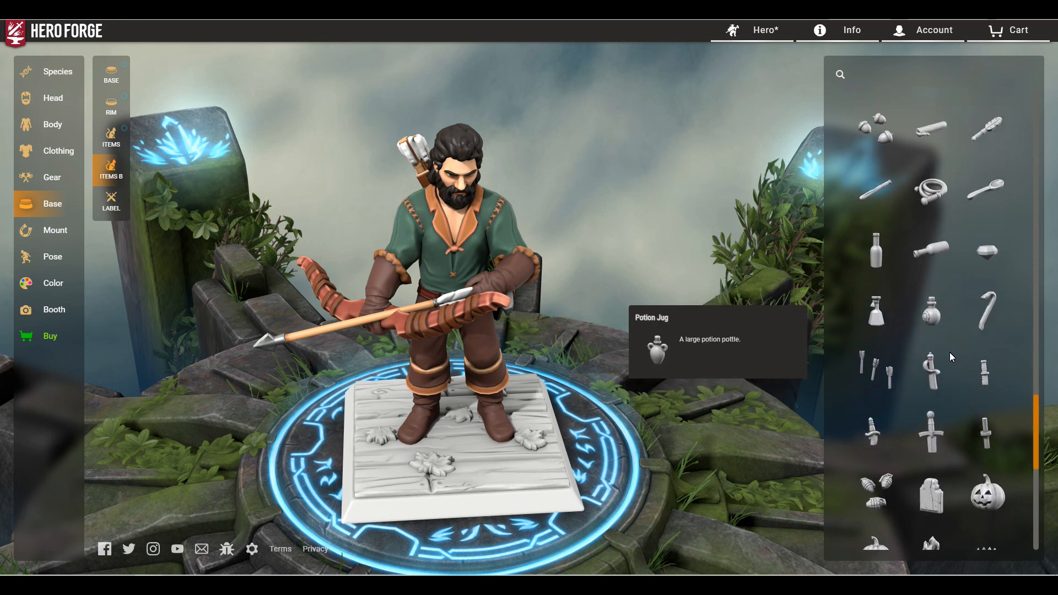
{"action": "scroll", "coordinate": [950, 353], "scroll_direction": "up", "scroll_amount": 10}
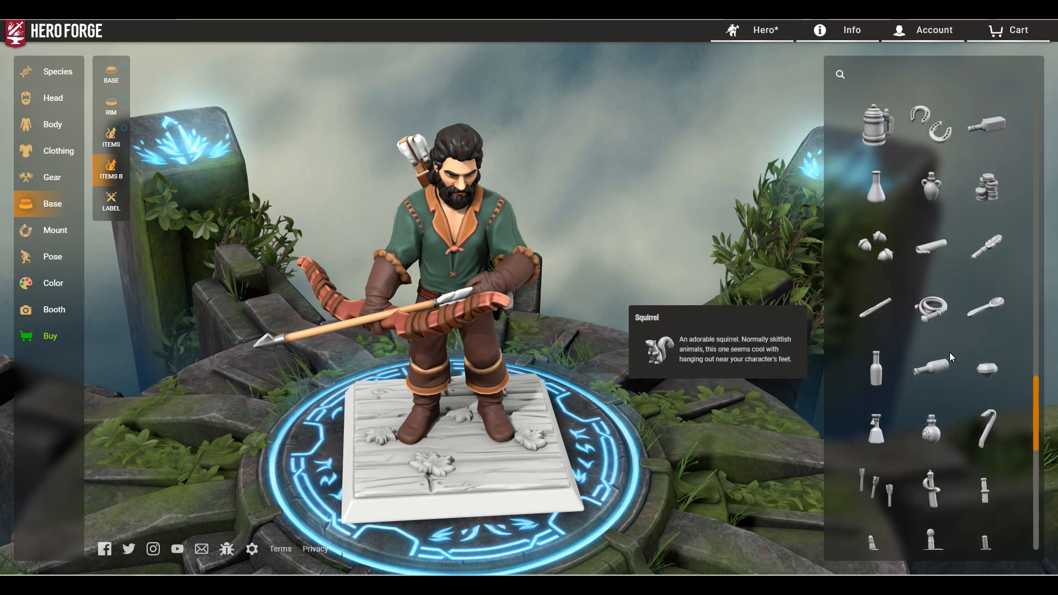
{"action": "scroll", "coordinate": [950, 352], "scroll_direction": "up", "scroll_amount": 5}
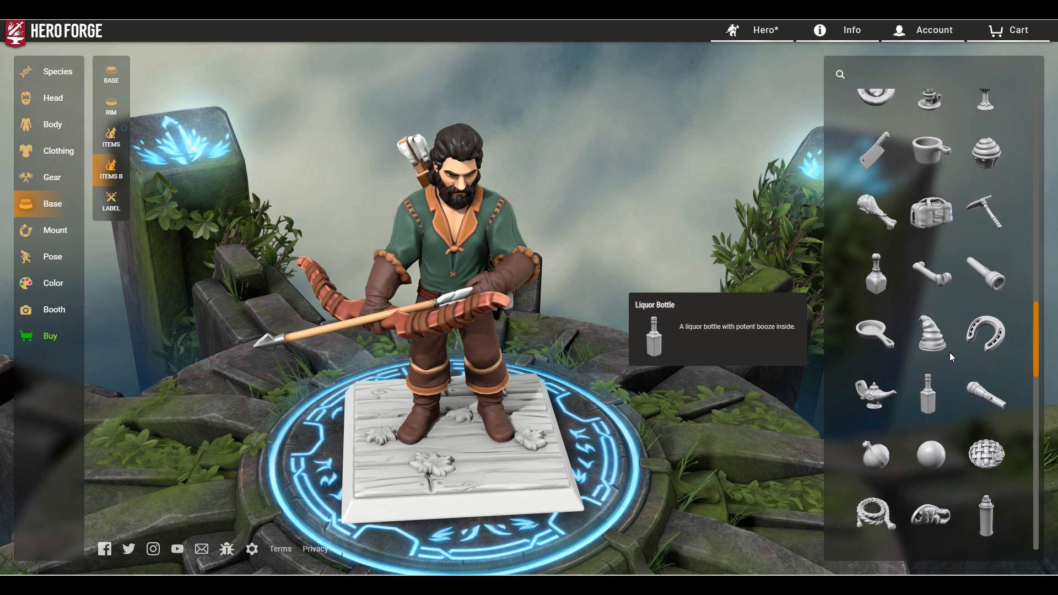
{"action": "left_click", "coordinate": [930, 307]}
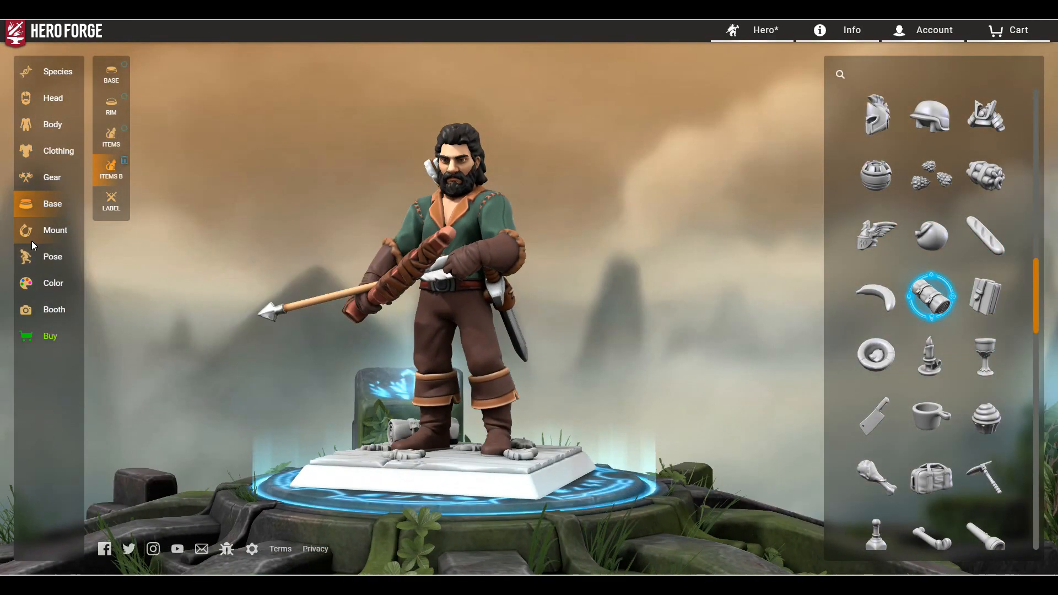
Step: Look through the body pose presets for the archer and view the figure from a raised front angle
{"action": "left_click", "coordinate": [53, 257]}
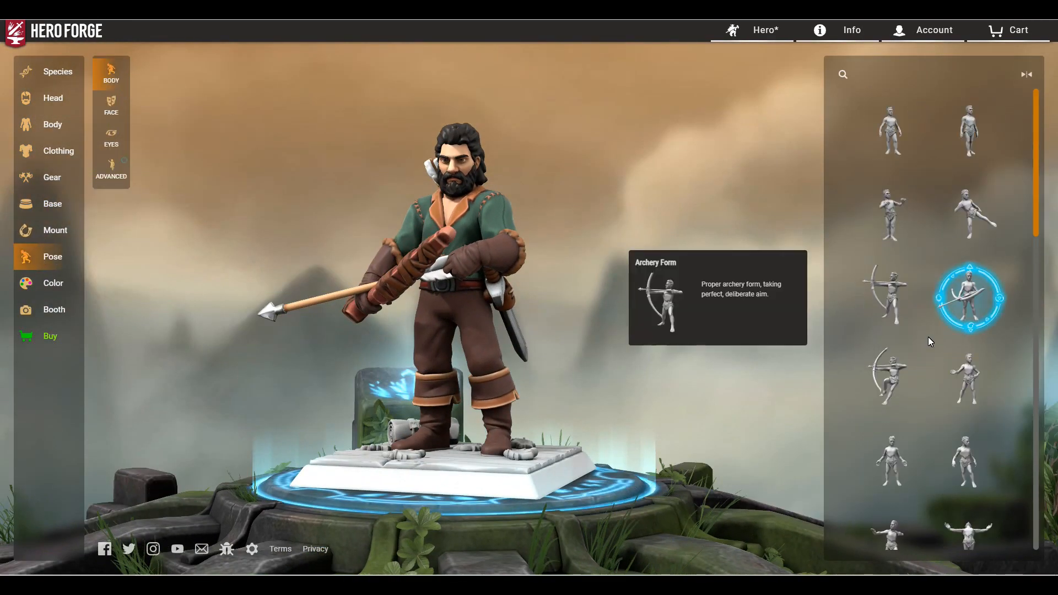
{"action": "scroll", "coordinate": [928, 336], "scroll_direction": "down", "scroll_amount": 10}
{"action": "scroll", "coordinate": [928, 337], "scroll_direction": "up", "scroll_amount": 7}
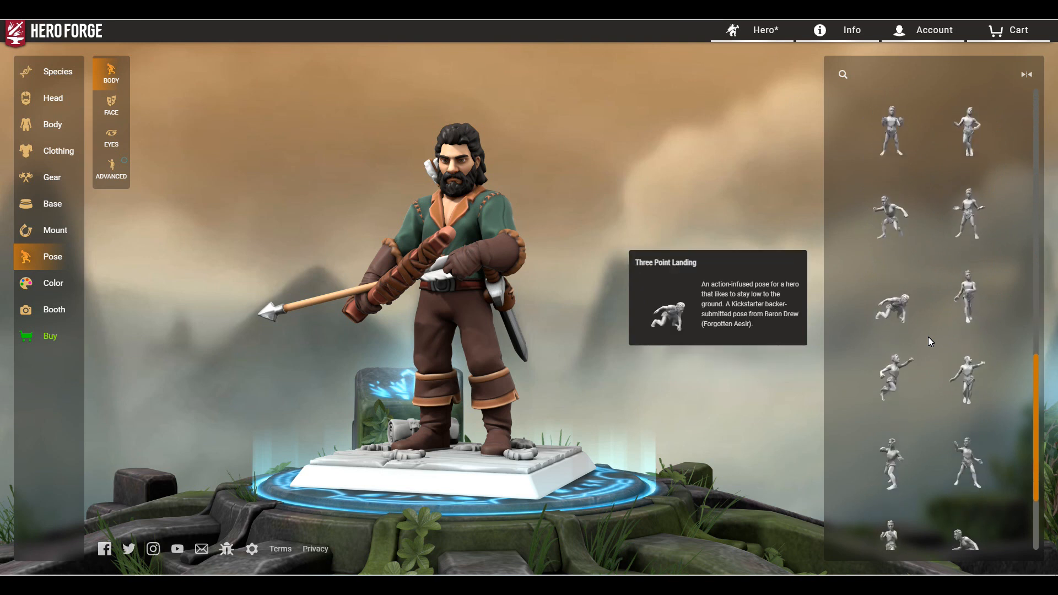
{"action": "scroll", "coordinate": [928, 336], "scroll_direction": "up", "scroll_amount": 3}
{"action": "left_click_drag", "start_coordinate": [728, 210], "coordinate": [772, 221]}
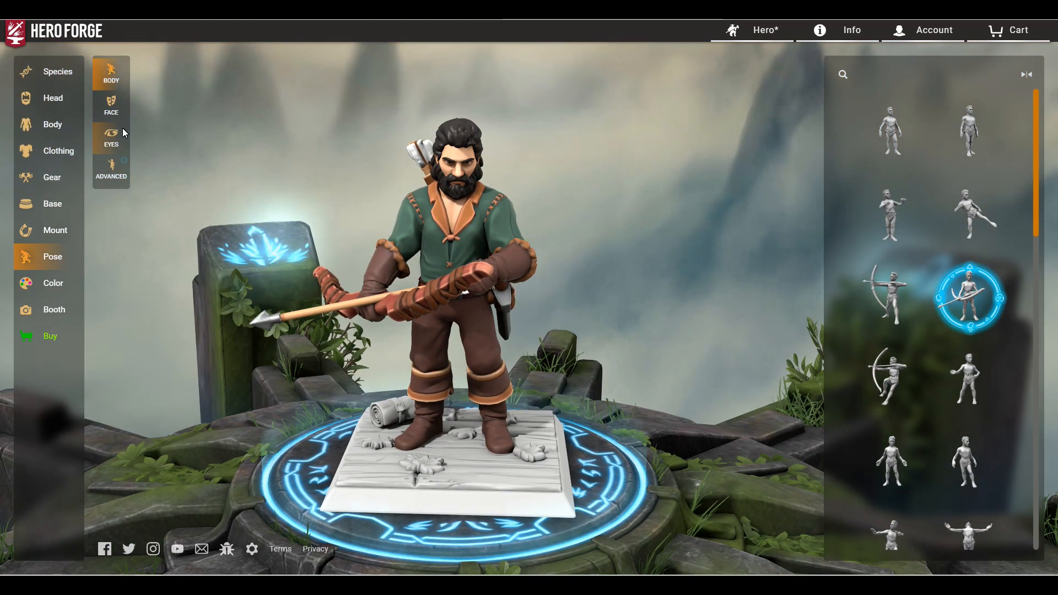
Step: Turn the archer's head toward his left side by adjusting its twist, bend and tilt in the advanced pose settings
{"action": "left_click", "coordinate": [112, 168]}
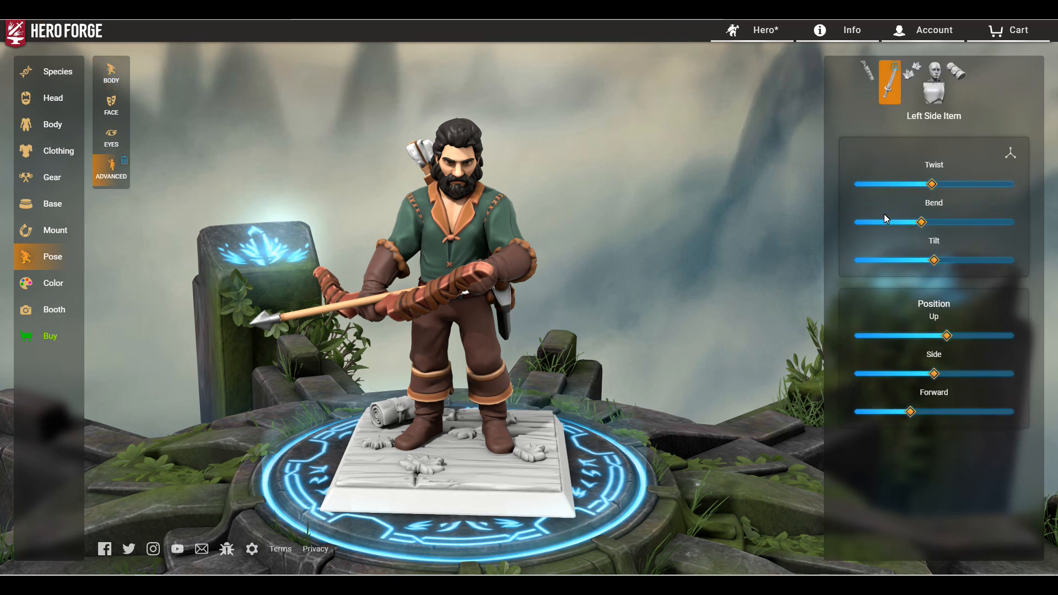
{"action": "left_click", "coordinate": [938, 96]}
{"action": "mouse_move", "coordinate": [925, 222]}
{"action": "left_mouse_down"}
{"action": "mouse_move", "coordinate": [949, 222]}
{"action": "mouse_move", "coordinate": [924, 222]}
{"action": "left_mouse_up"}
{"action": "mouse_move", "coordinate": [926, 259]}
{"action": "left_mouse_down"}
{"action": "mouse_move", "coordinate": [951, 260]}
{"action": "mouse_move", "coordinate": [929, 261]}
{"action": "left_mouse_up"}
{"action": "left_click_drag", "start_coordinate": [816, 259], "coordinate": [998, 380]}
{"action": "left_click", "coordinate": [933, 67]}
{"action": "left_click_drag", "start_coordinate": [938, 184], "coordinate": [992, 184]}
{"action": "left_click_drag", "start_coordinate": [923, 224], "coordinate": [936, 223]}
{"action": "left_click_drag", "start_coordinate": [924, 261], "coordinate": [890, 261]}
{"action": "mouse_move", "coordinate": [733, 281]}
{"action": "left_mouse_down"}
{"action": "mouse_move", "coordinate": [795, 273]}
{"action": "mouse_move", "coordinate": [730, 276]}
{"action": "left_mouse_up"}
Step: Paint the base's planks and sloped rim with the third natural wood shade, a dark brown
{"action": "left_click", "coordinate": [53, 283]}
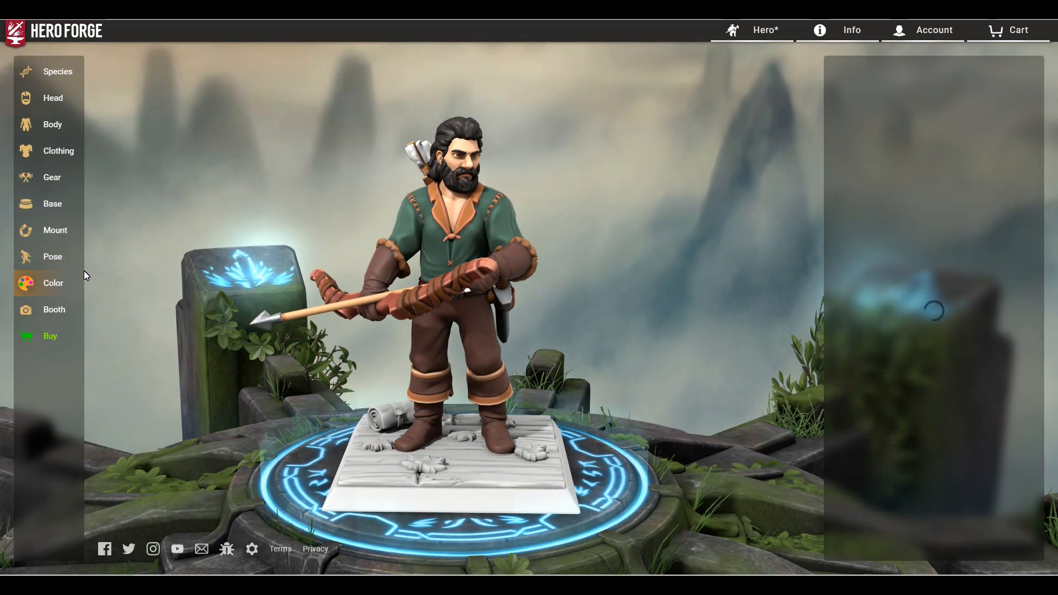
{"action": "left_click", "coordinate": [111, 168]}
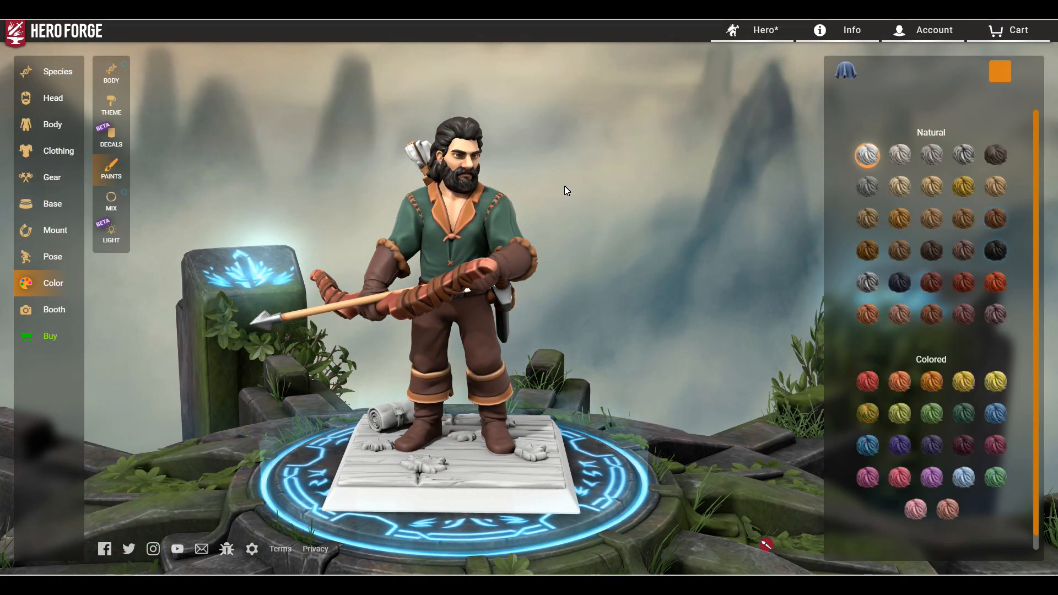
{"action": "left_click", "coordinate": [900, 97]}
{"action": "left_click", "coordinate": [934, 156]}
{"action": "left_click", "coordinate": [496, 499]}
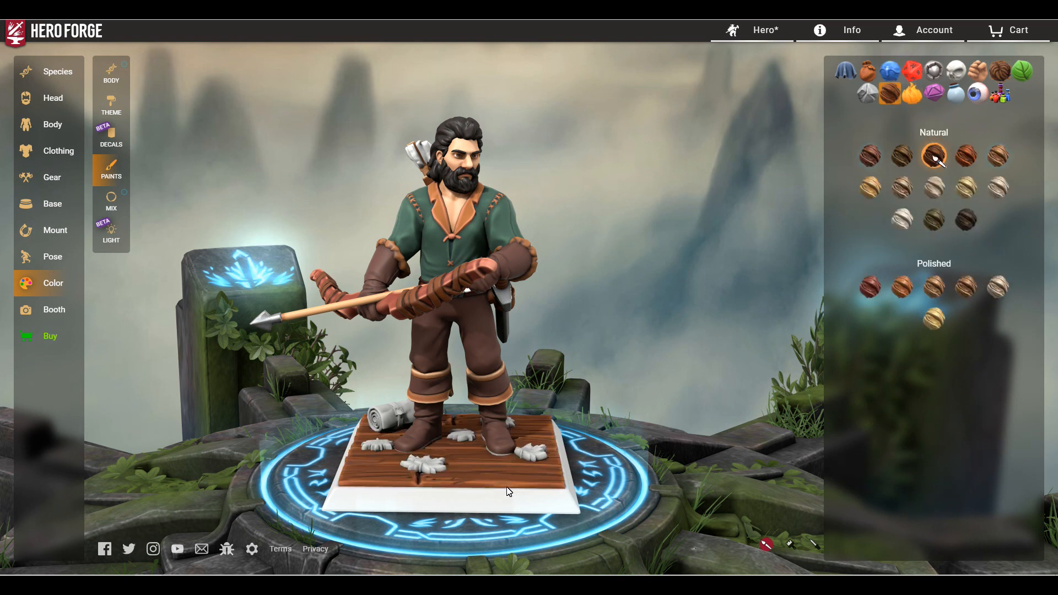
Step: Paint the scattered maple leaves on the base in the orange-yellow stalk shade
{"action": "left_click_drag", "start_coordinate": [780, 295], "coordinate": [842, 259]}
{"action": "left_click", "coordinate": [1018, 76]}
{"action": "left_click", "coordinate": [966, 156]}
{"action": "left_click", "coordinate": [537, 450]}
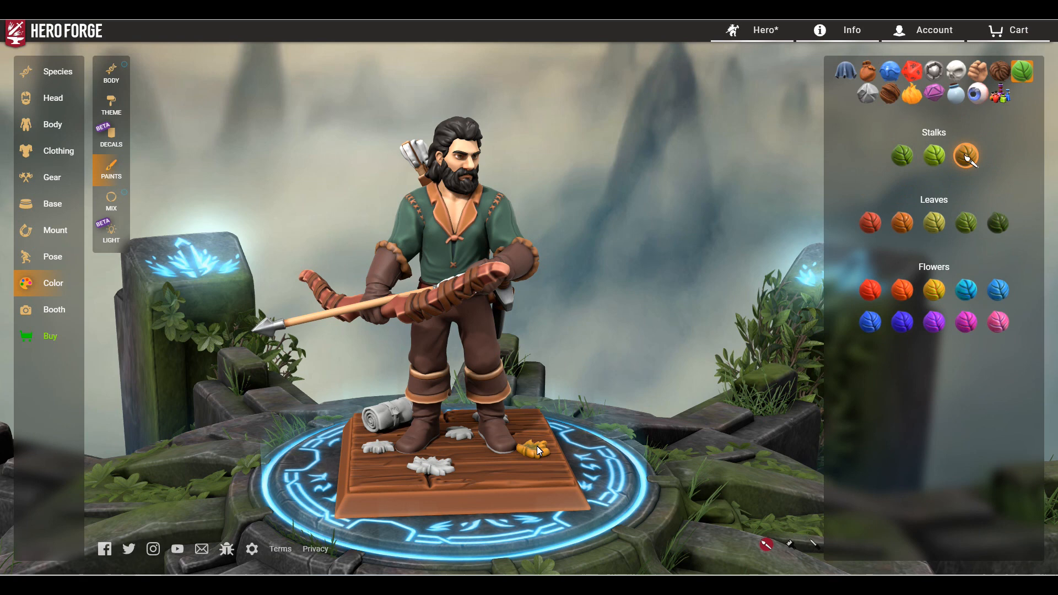
{"action": "left_click_drag", "start_coordinate": [385, 442], "coordinate": [458, 293]}
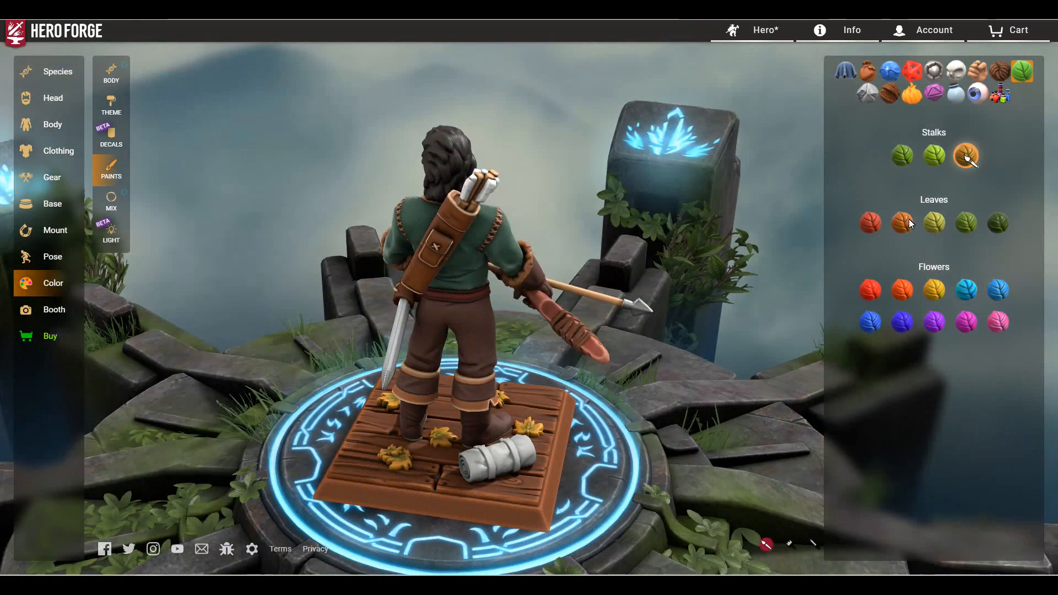
Step: Paint the bedroll in dark brown leather and its straps in Sunbleached Hide
{"action": "left_click", "coordinate": [868, 70]}
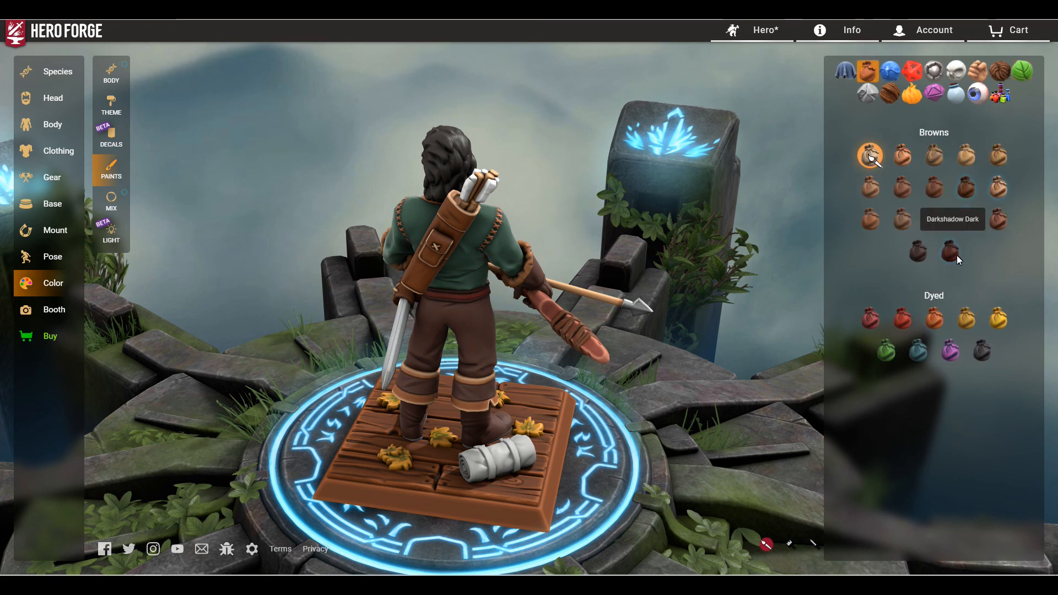
{"action": "left_click", "coordinate": [966, 188]}
{"action": "left_click", "coordinate": [501, 459]}
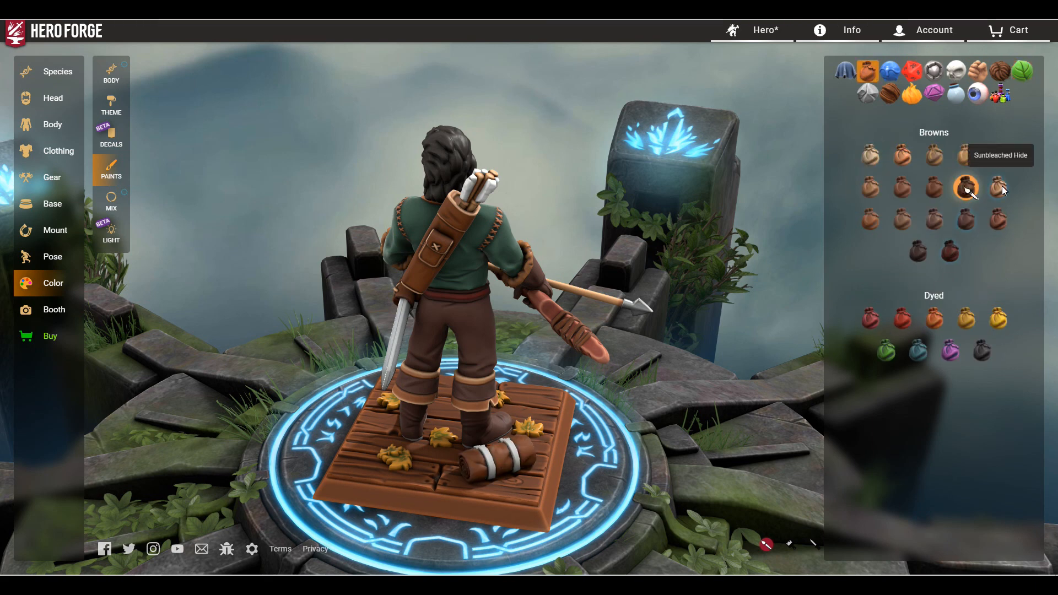
{"action": "left_click", "coordinate": [1002, 187]}
{"action": "left_click", "coordinate": [511, 456]}
{"action": "left_click_drag", "start_coordinate": [512, 456], "coordinate": [265, 359]}
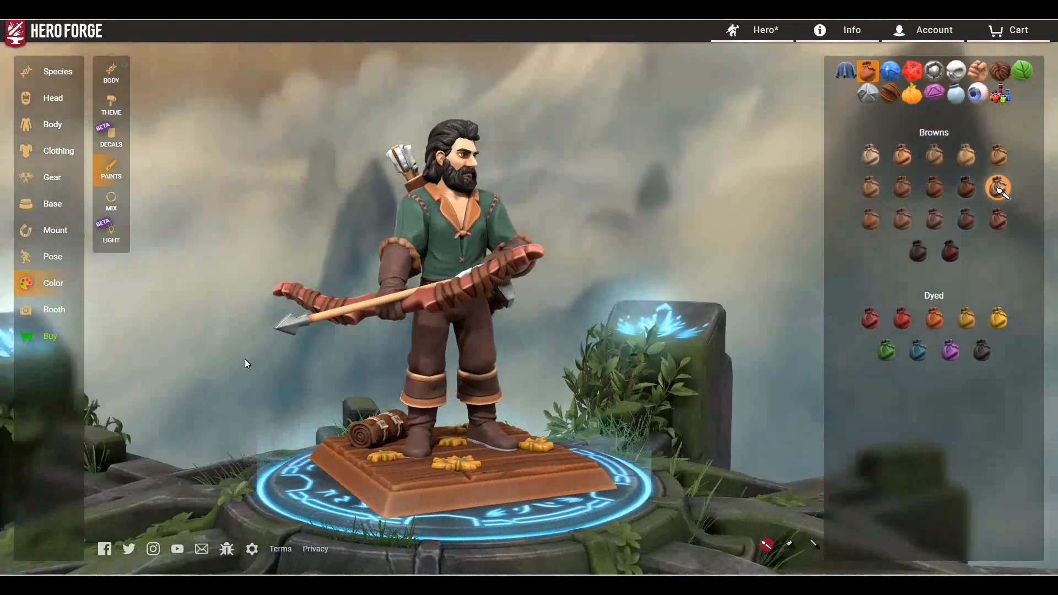
{"action": "left_click", "coordinate": [966, 188]}
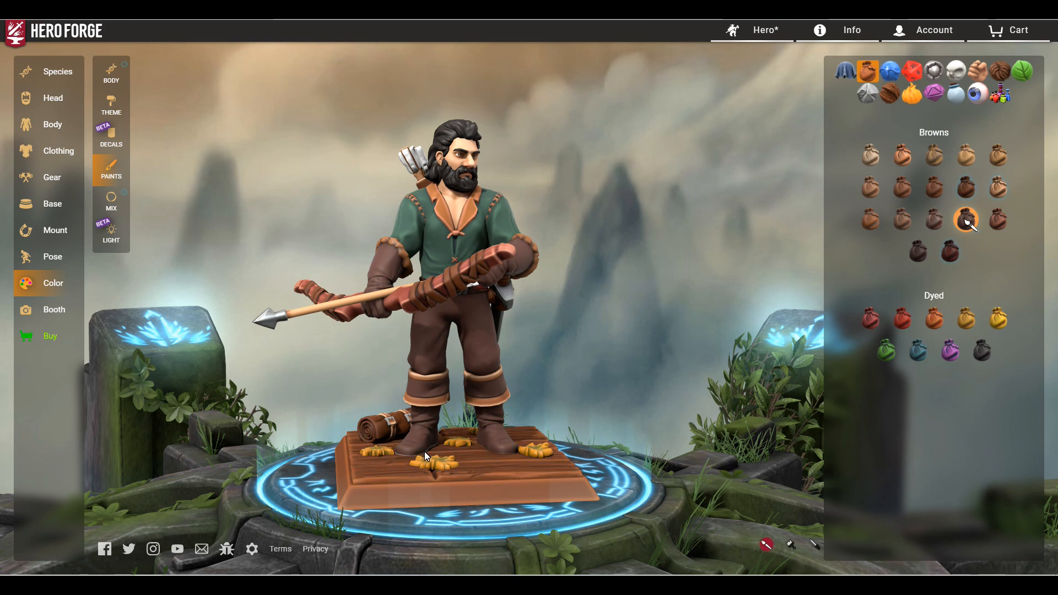
{"action": "left_click_drag", "start_coordinate": [728, 302], "coordinate": [526, 313]}
Step: Set the forest path as the archer's portrait booth background and view the finished figure from all sides
{"action": "left_click", "coordinate": [53, 309]}
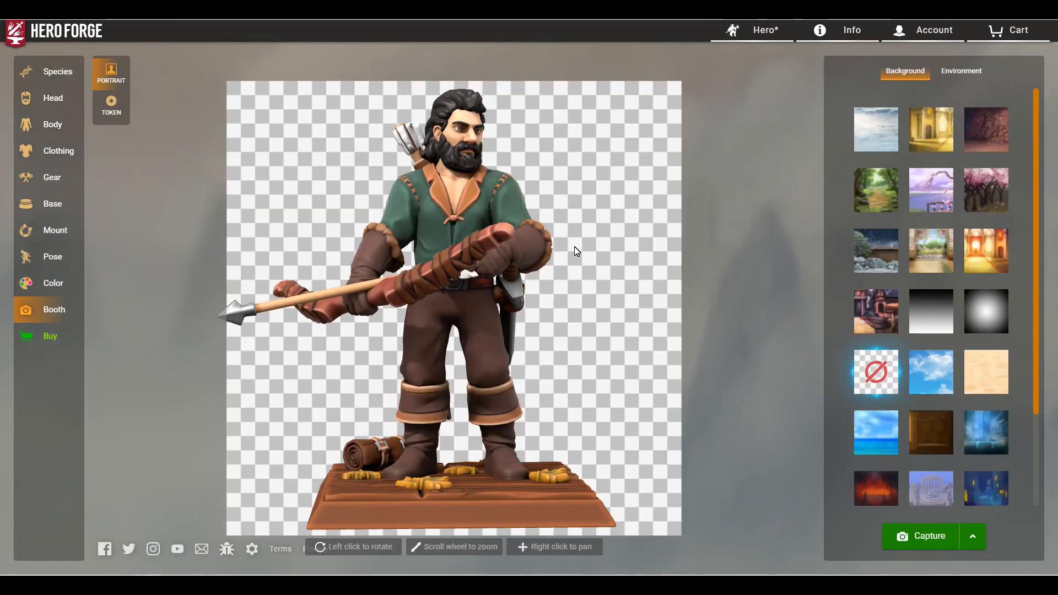
{"action": "left_click", "coordinate": [876, 190]}
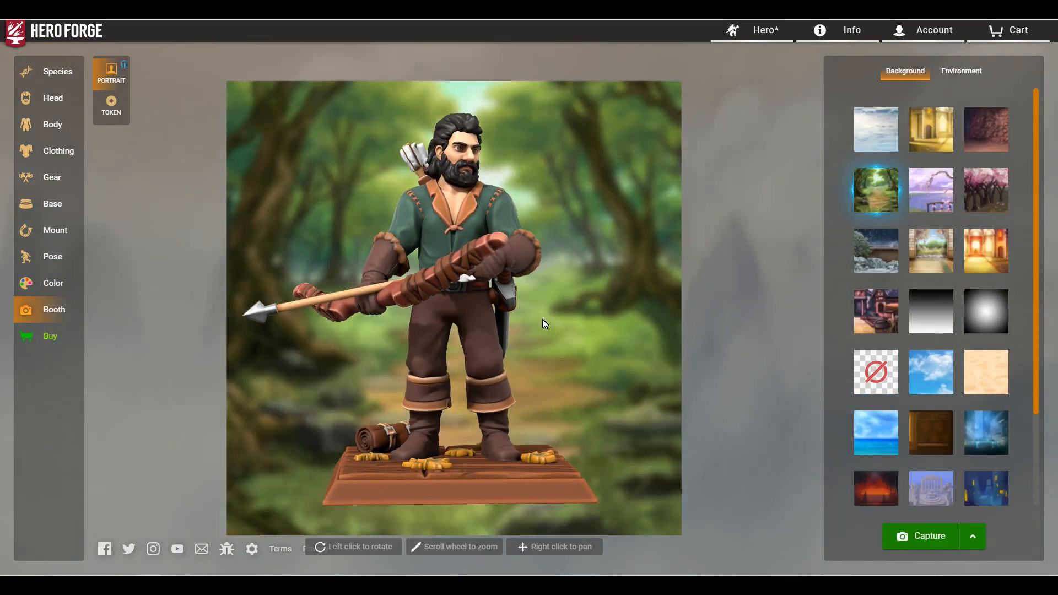
{"action": "left_click_drag", "start_coordinate": [553, 315], "coordinate": [552, 318]}
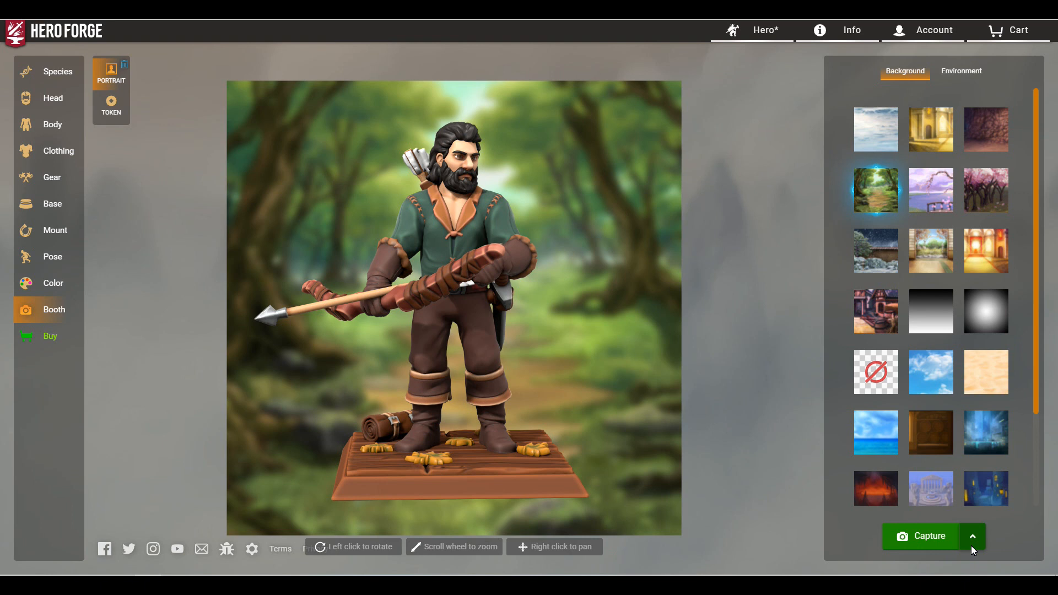
{"action": "left_click_drag", "start_coordinate": [372, 365], "coordinate": [642, 379]}
{"action": "left_click_drag", "start_coordinate": [307, 371], "coordinate": [691, 369]}
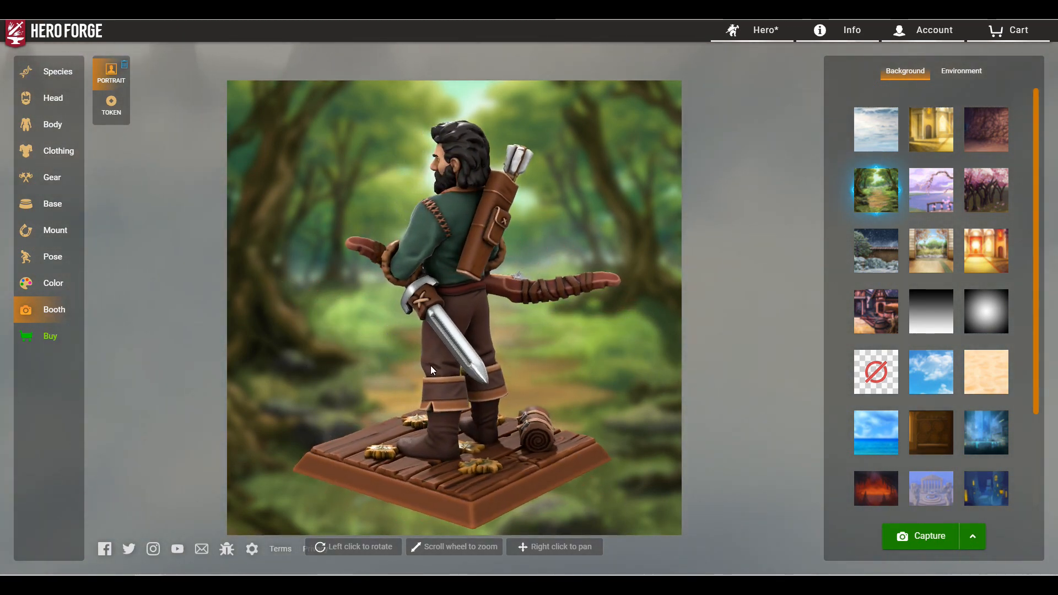
{"action": "left_click_drag", "start_coordinate": [330, 362], "coordinate": [638, 350]}
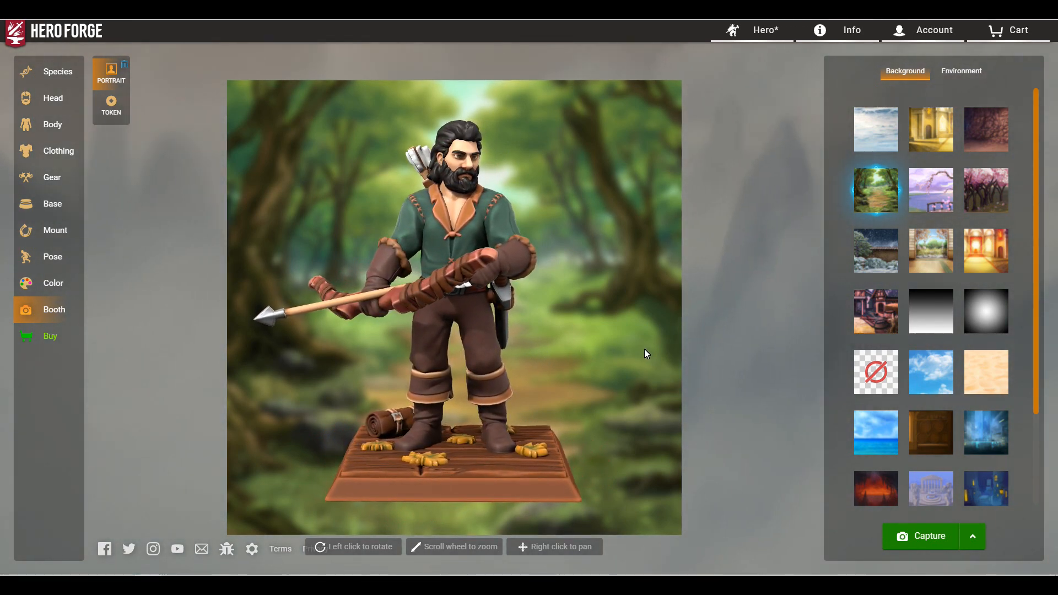